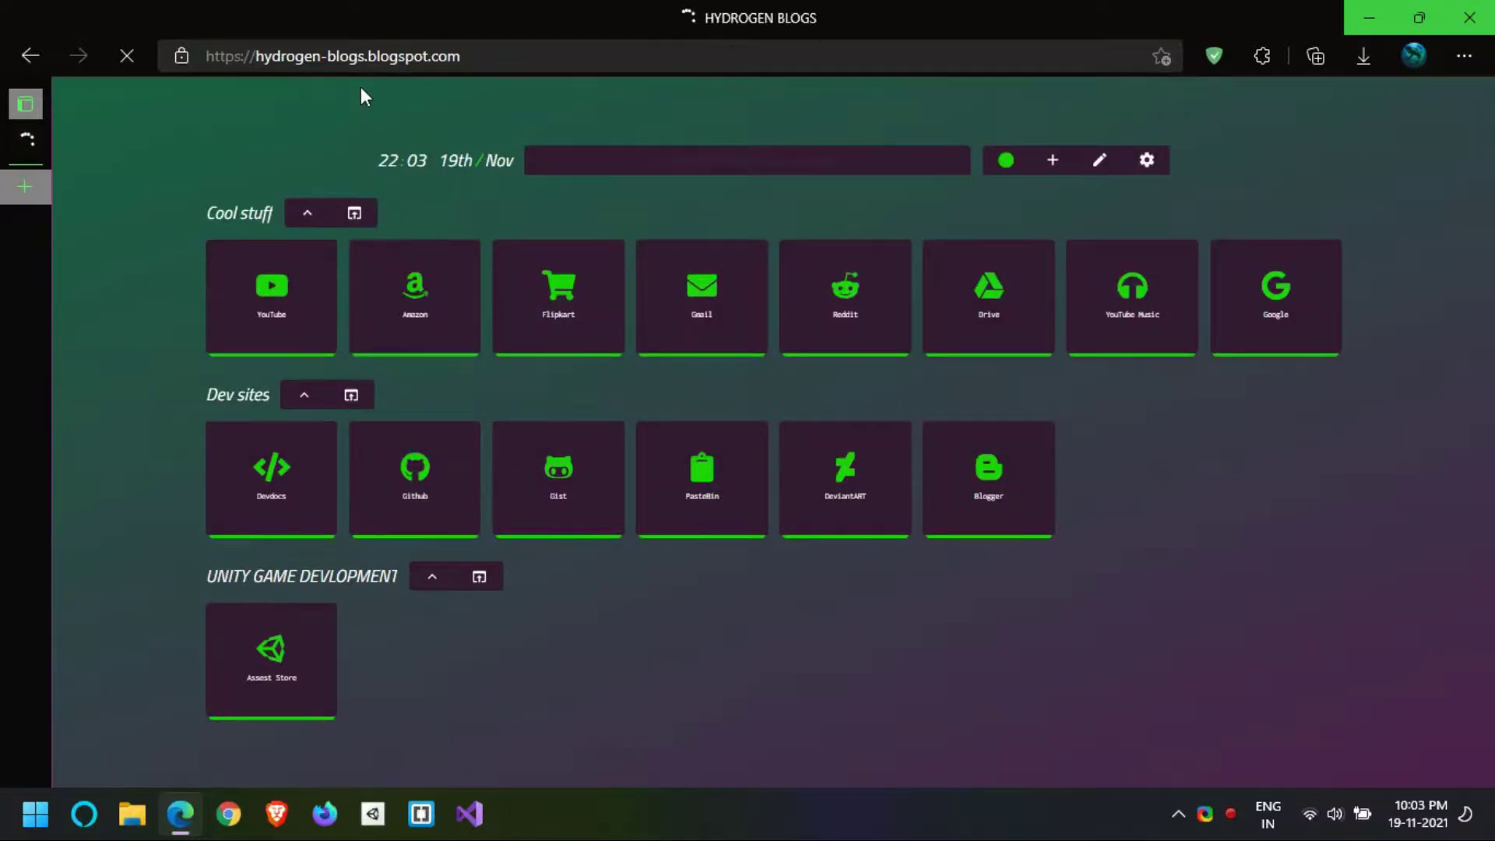
Open the blog article "How to Install the New Media Player on Windows 11 Stable Build" from the blog's home page.
scroll(381, 335, "down", 1)
scroll(387, 338, "down", 2)
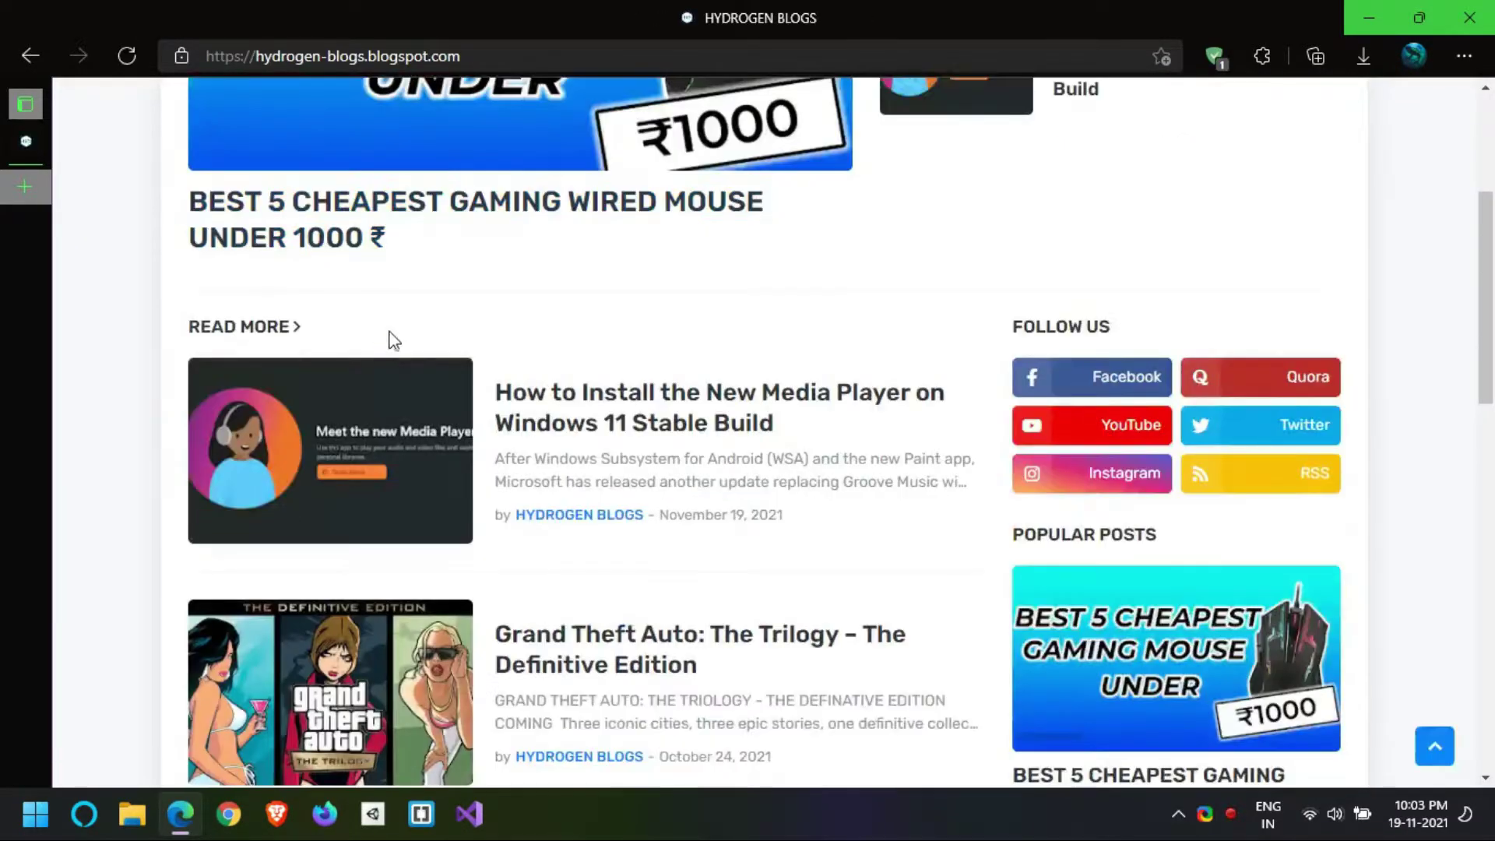
scroll(387, 337, "up", 3)
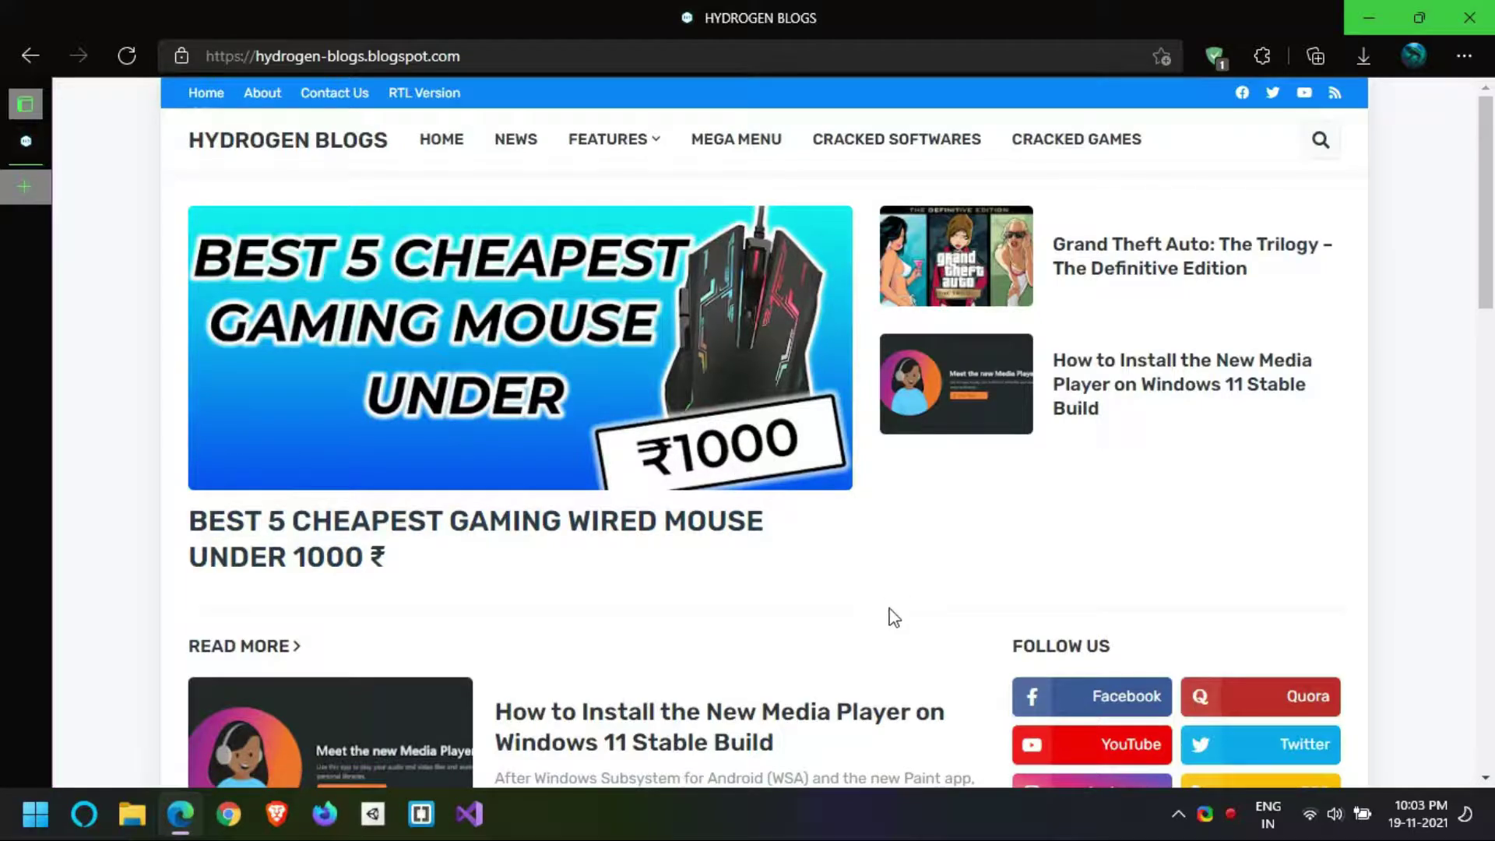
scroll(893, 625, "down", 1)
left_click(846, 622)
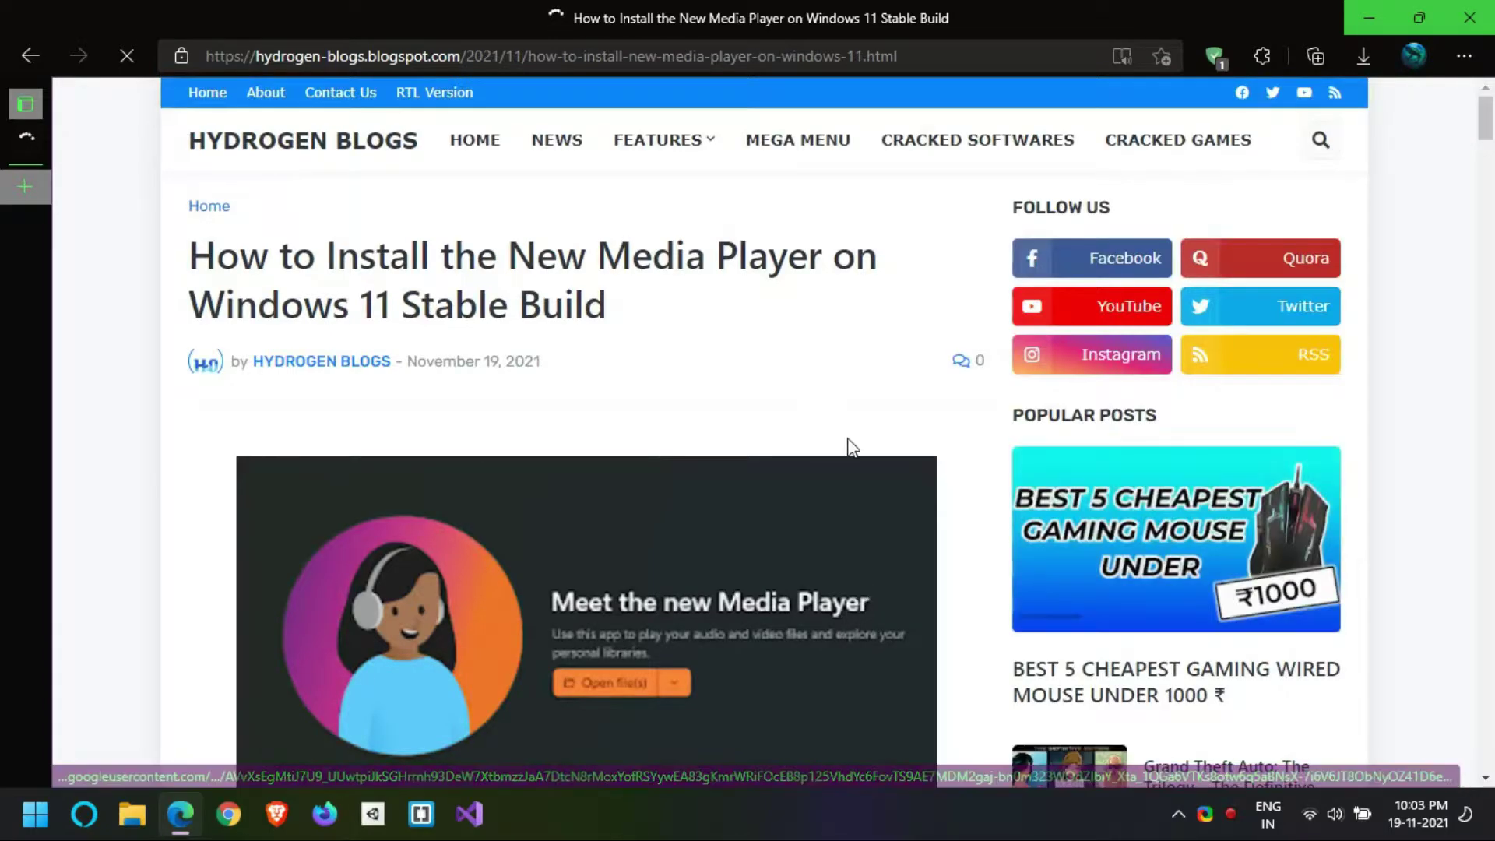
Read the article's introduction and open the website linked in step 1 for downloading the Media Player MSIXBUNDLE.
scroll(845, 444, "down", 7)
scroll(847, 438, "down", 1)
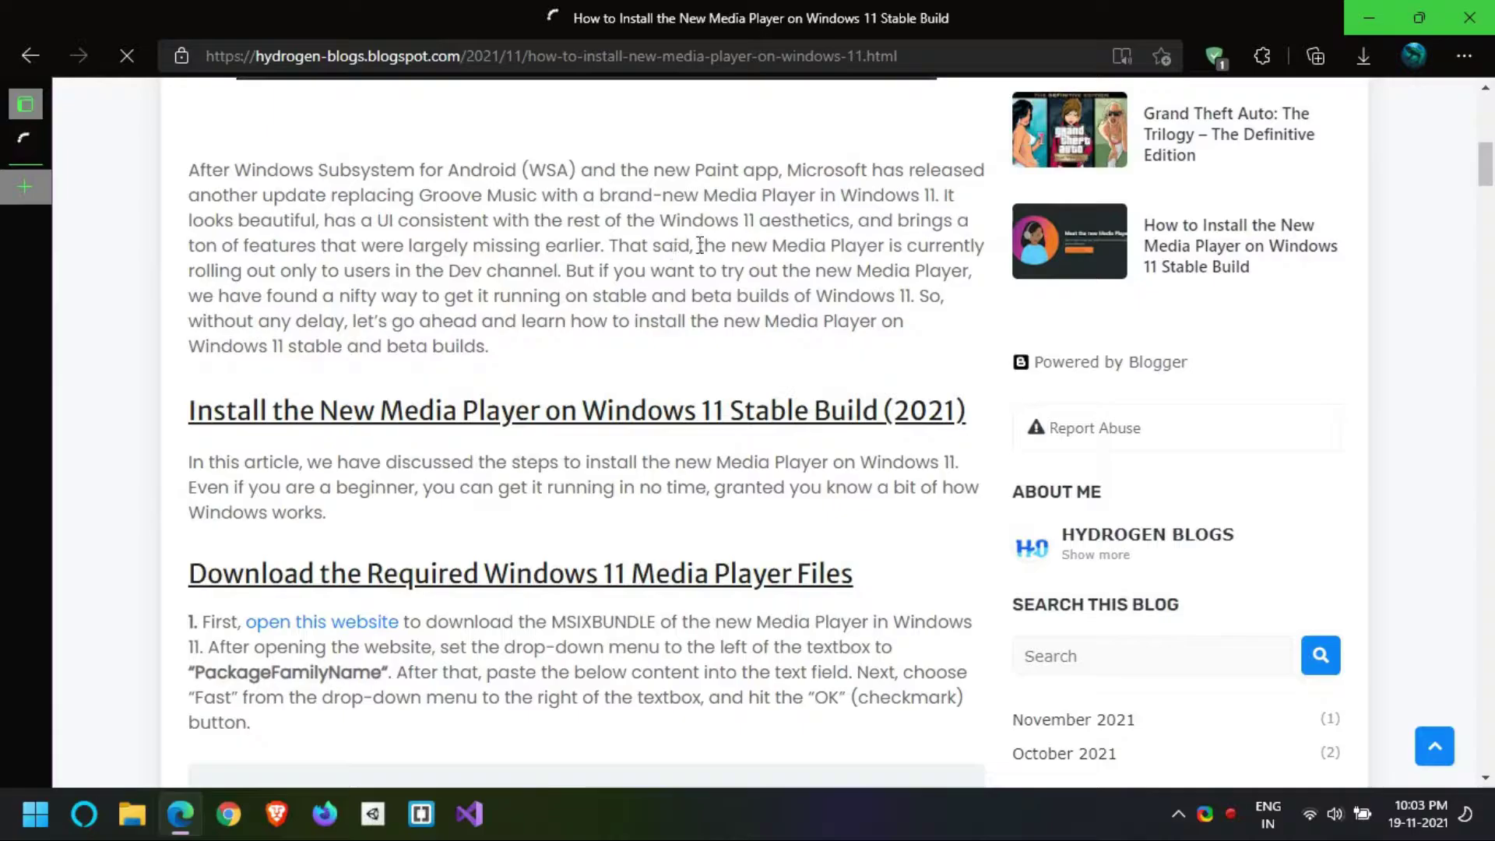
left_click_drag(700, 245, 560, 275)
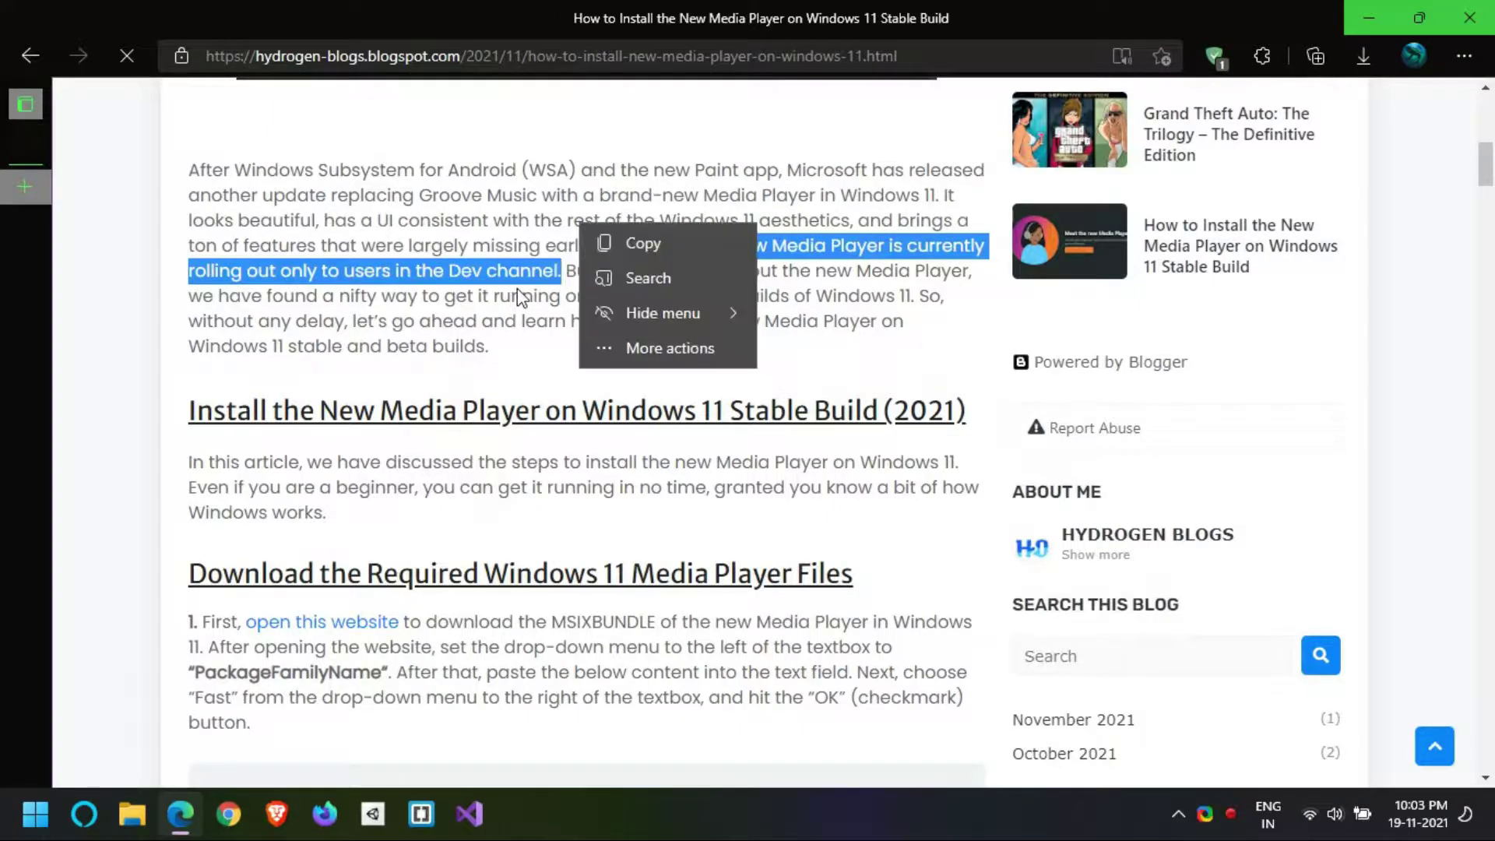
left_click(498, 291)
scroll(545, 354, "down", 1)
scroll(545, 355, "down", 2)
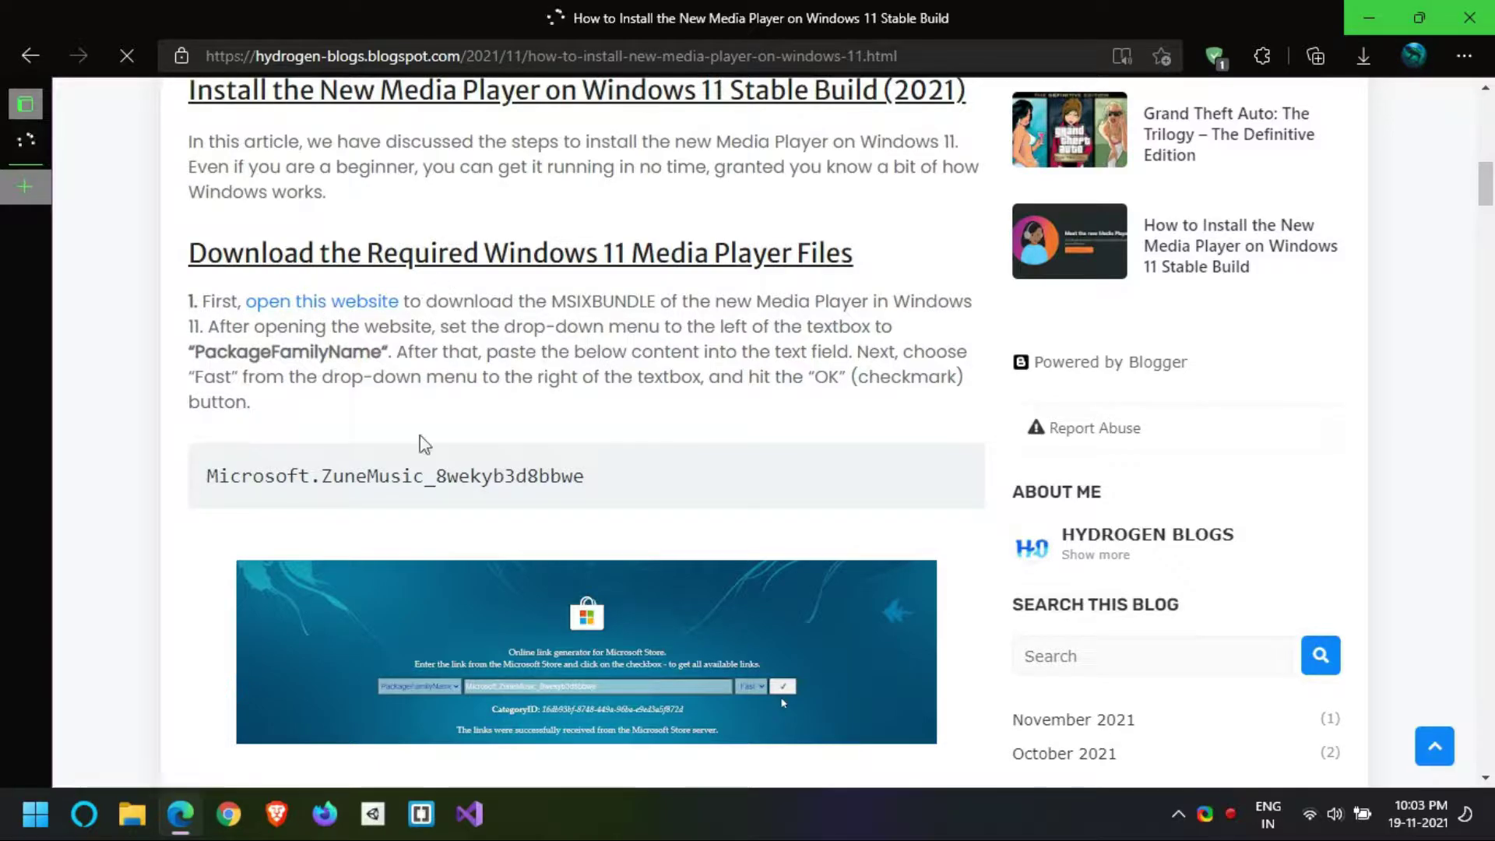
left_click(377, 308)
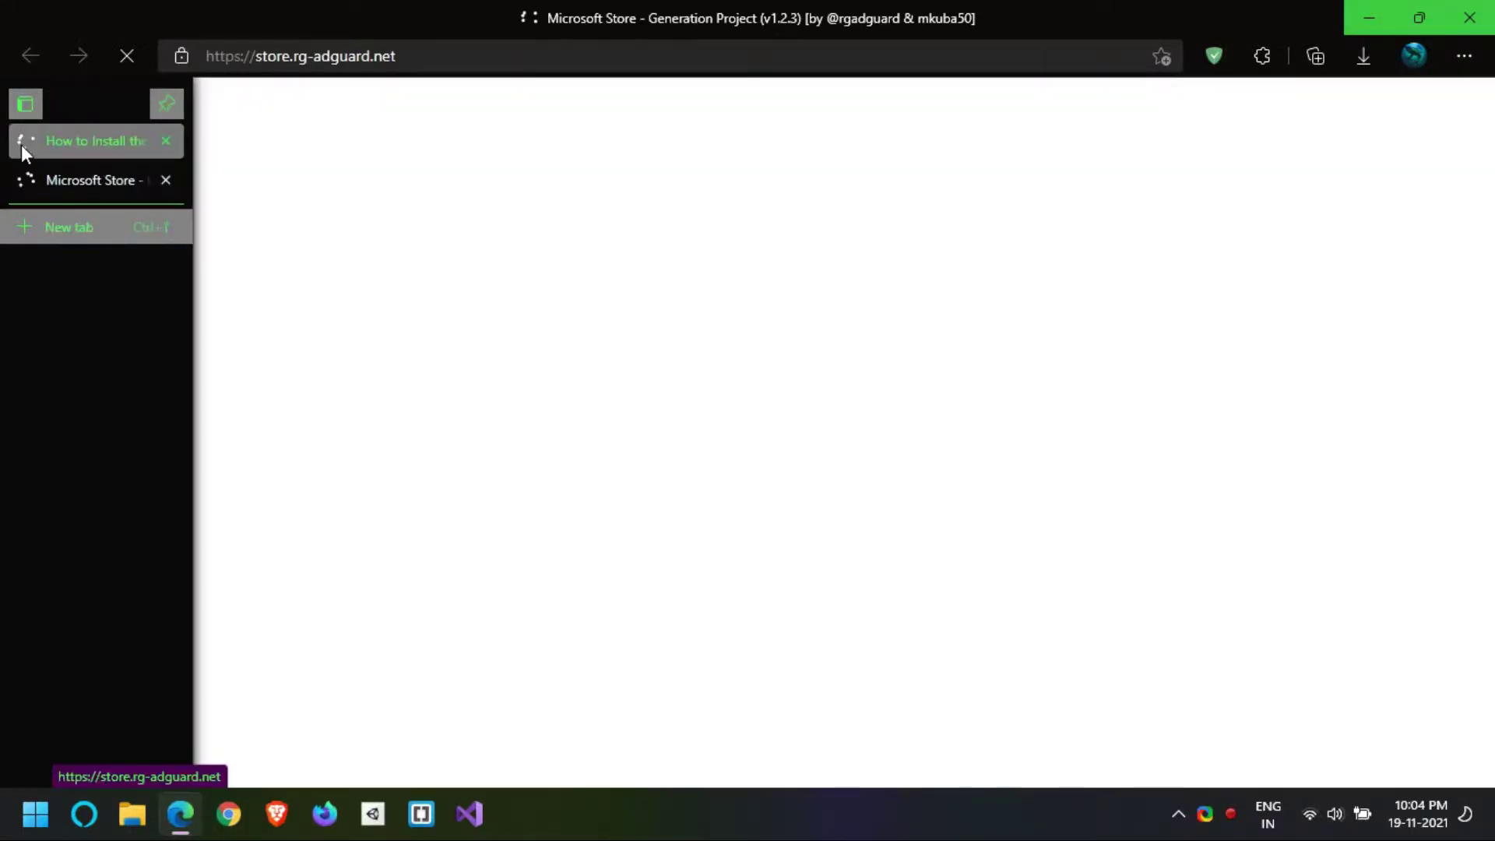
Copy the package family name Microsoft.ZuneMusic_8wekyb3d8bbwe from step 1 of the article.
left_click(21, 145)
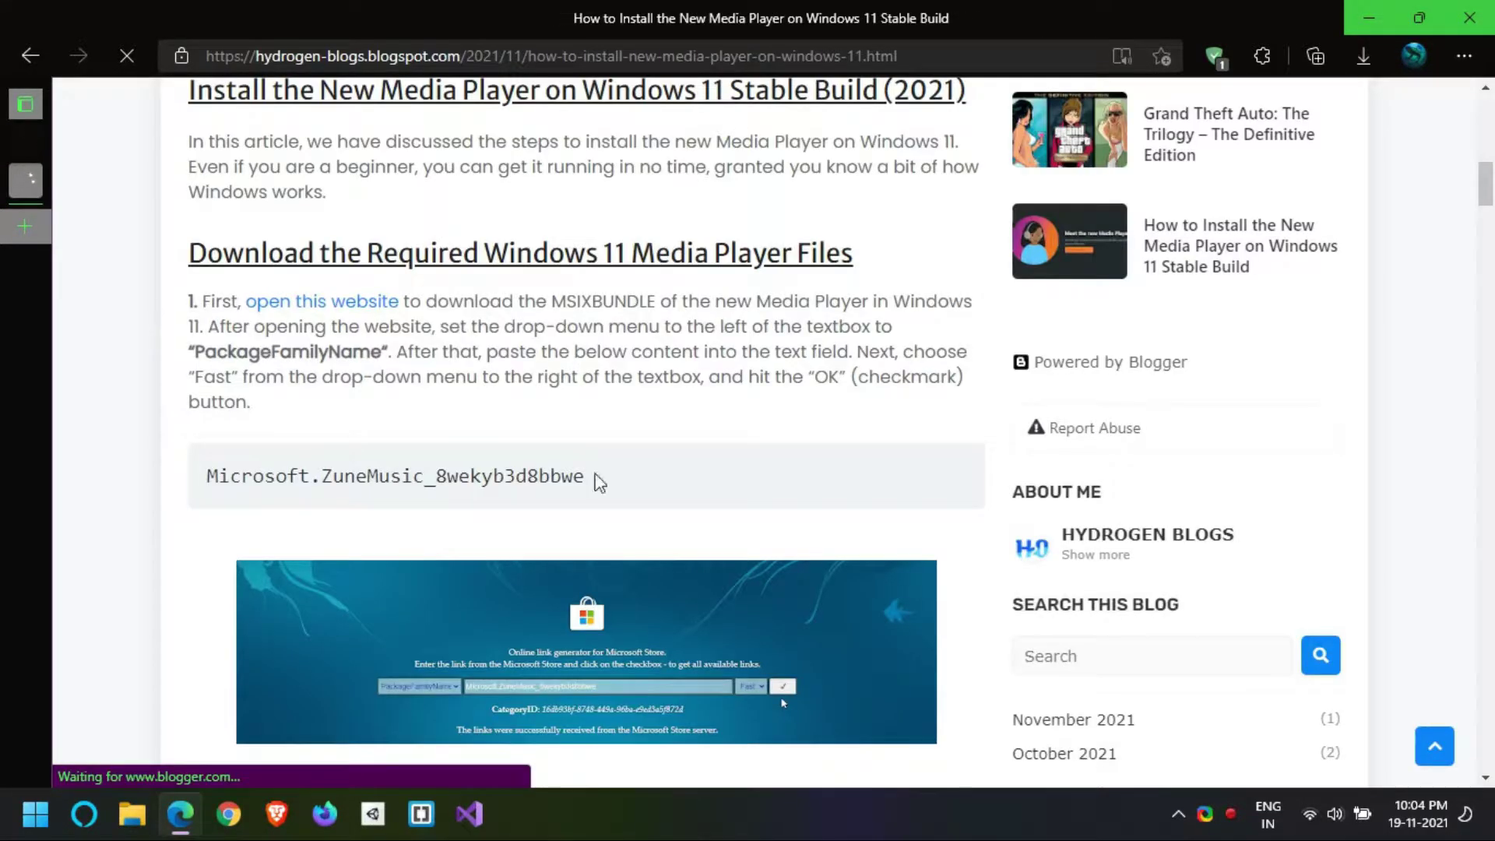
left_click_drag(594, 477, 296, 459)
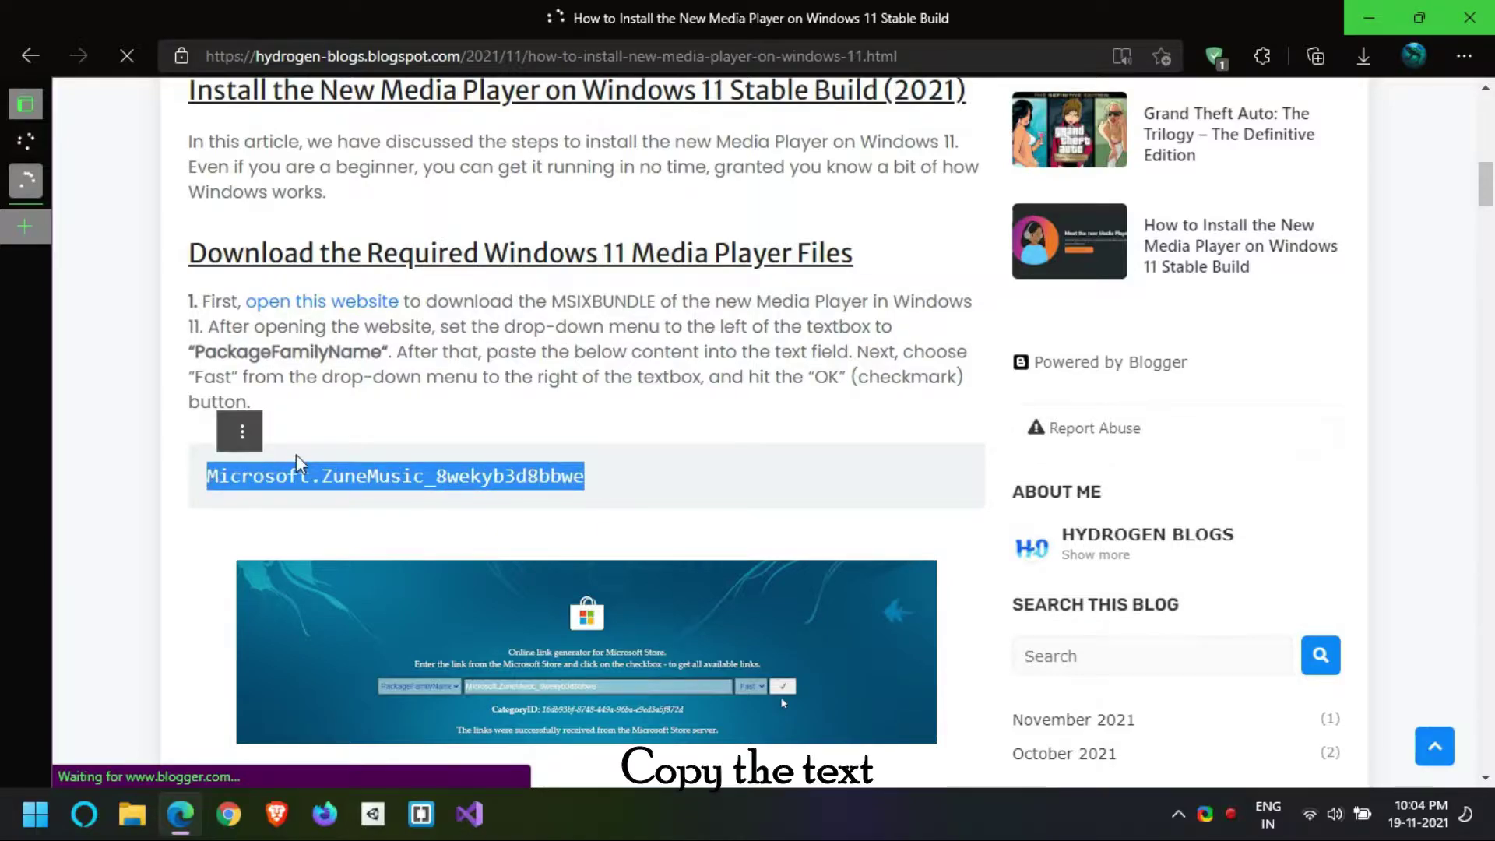
left_click(233, 434)
left_click(248, 429)
scroll(254, 433, "down", 1)
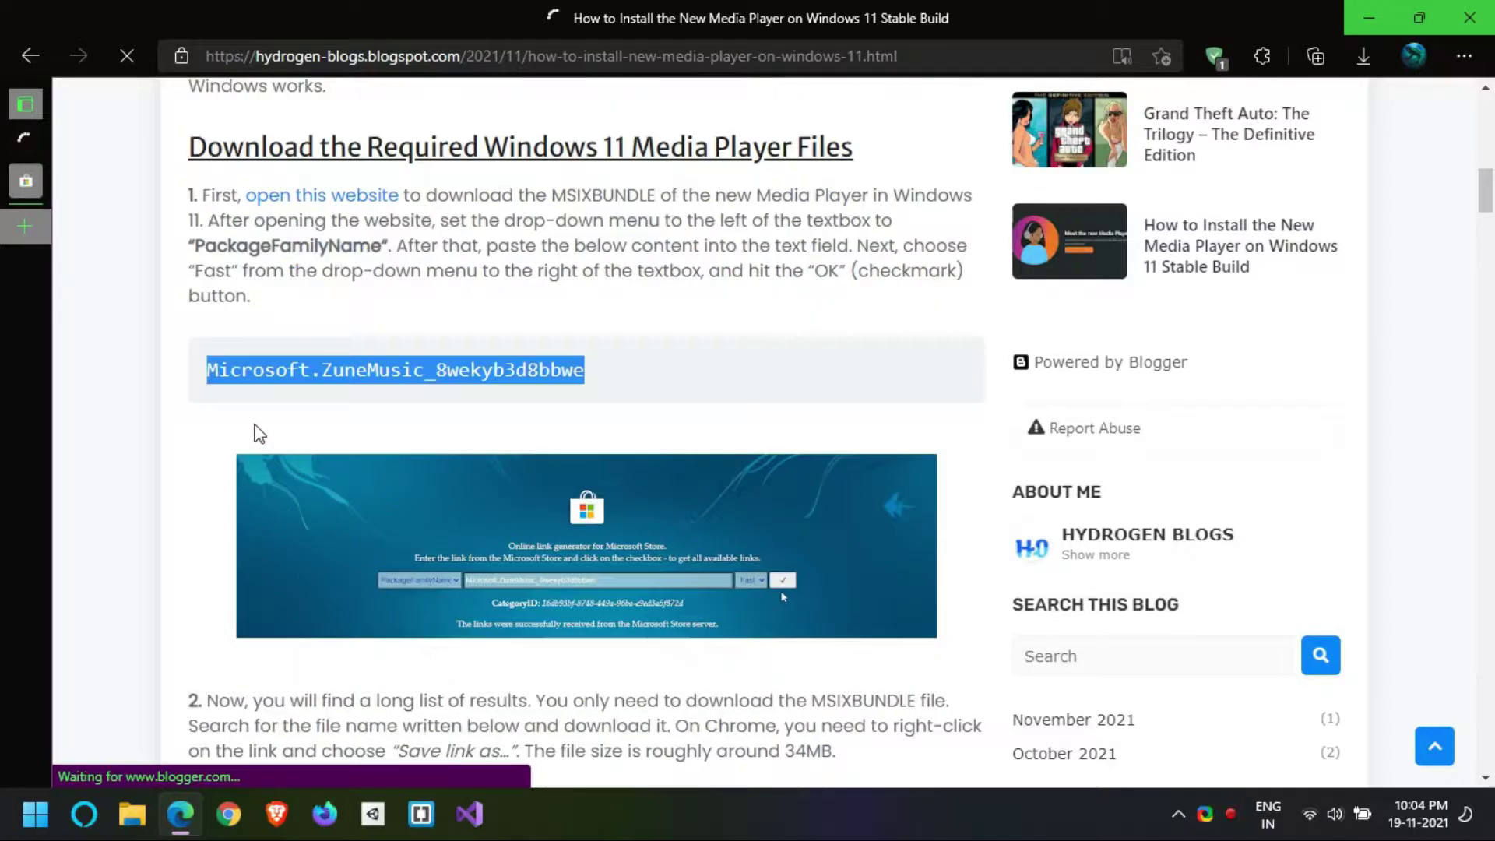
left_click(211, 439)
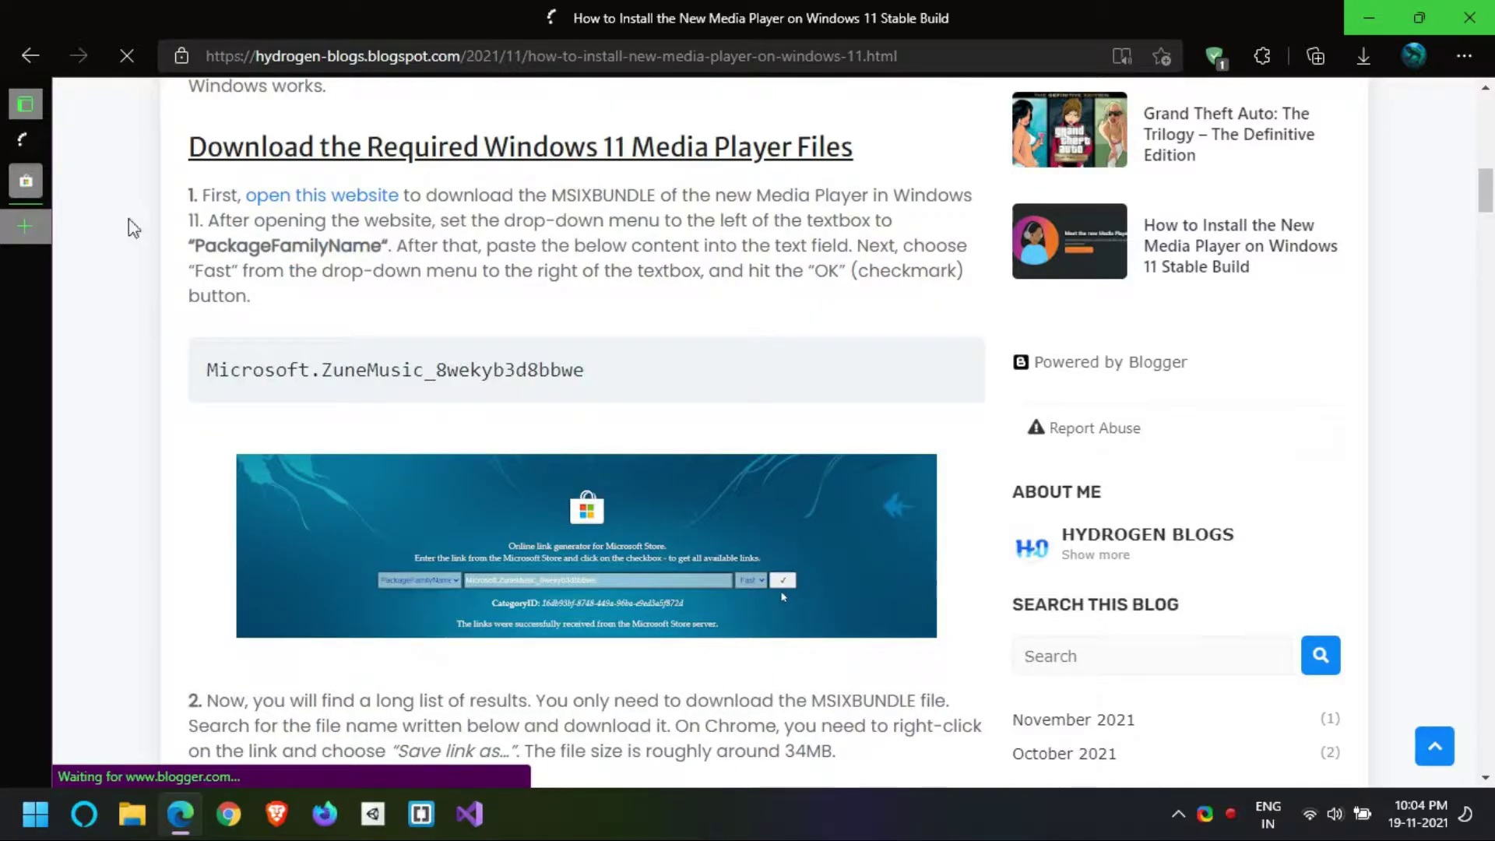
Generate the Microsoft Store links for PackageFamilyName Microsoft.ZuneMusic_8wekyb3d8bbwe using the Fast ring.
left_click(33, 175)
left_click(478, 340)
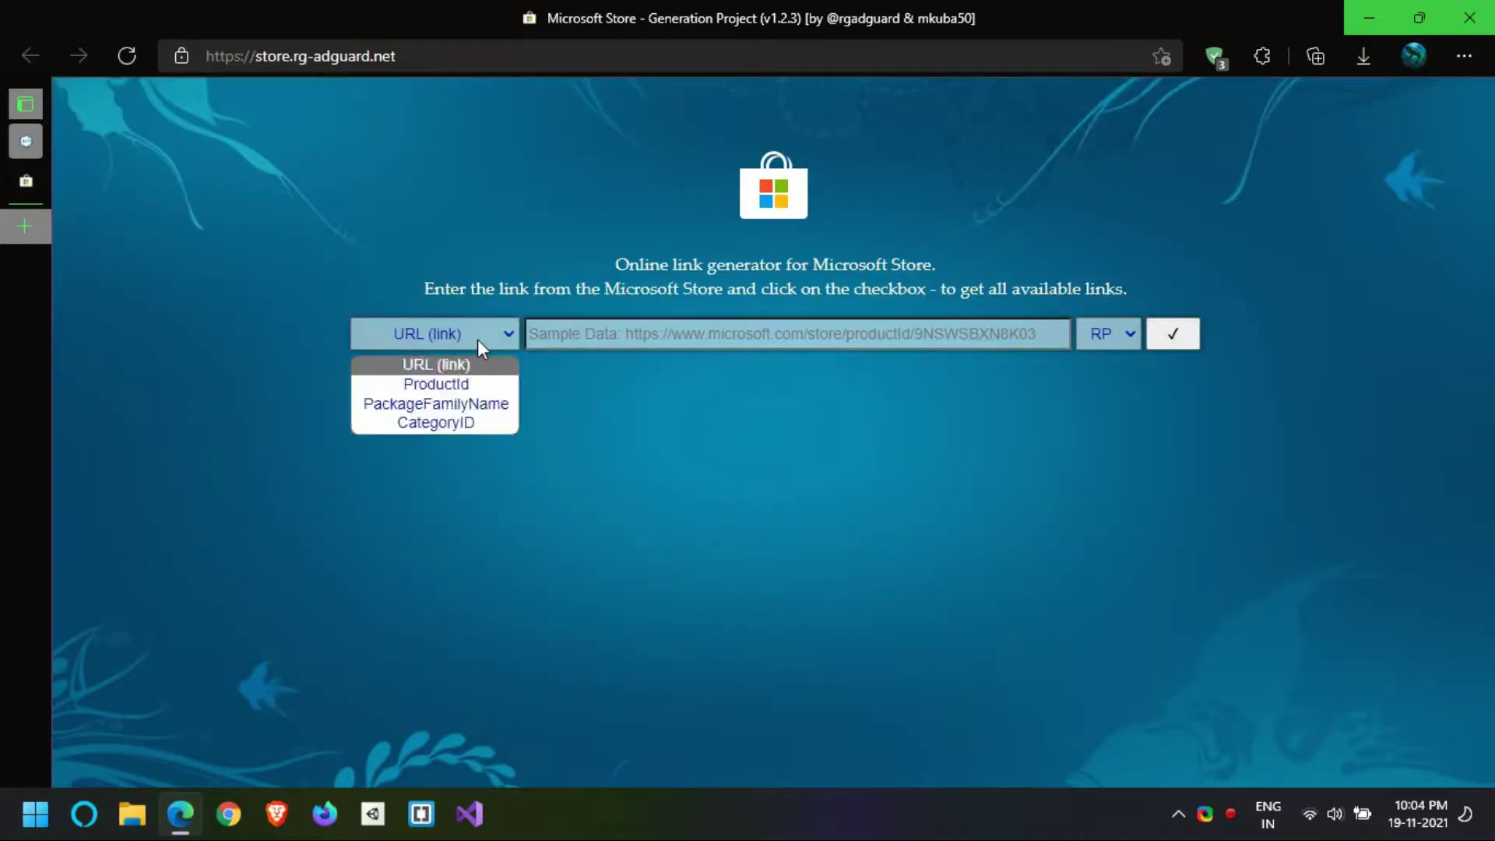
left_click(474, 402)
left_click(585, 335)
key("ctrl+v")
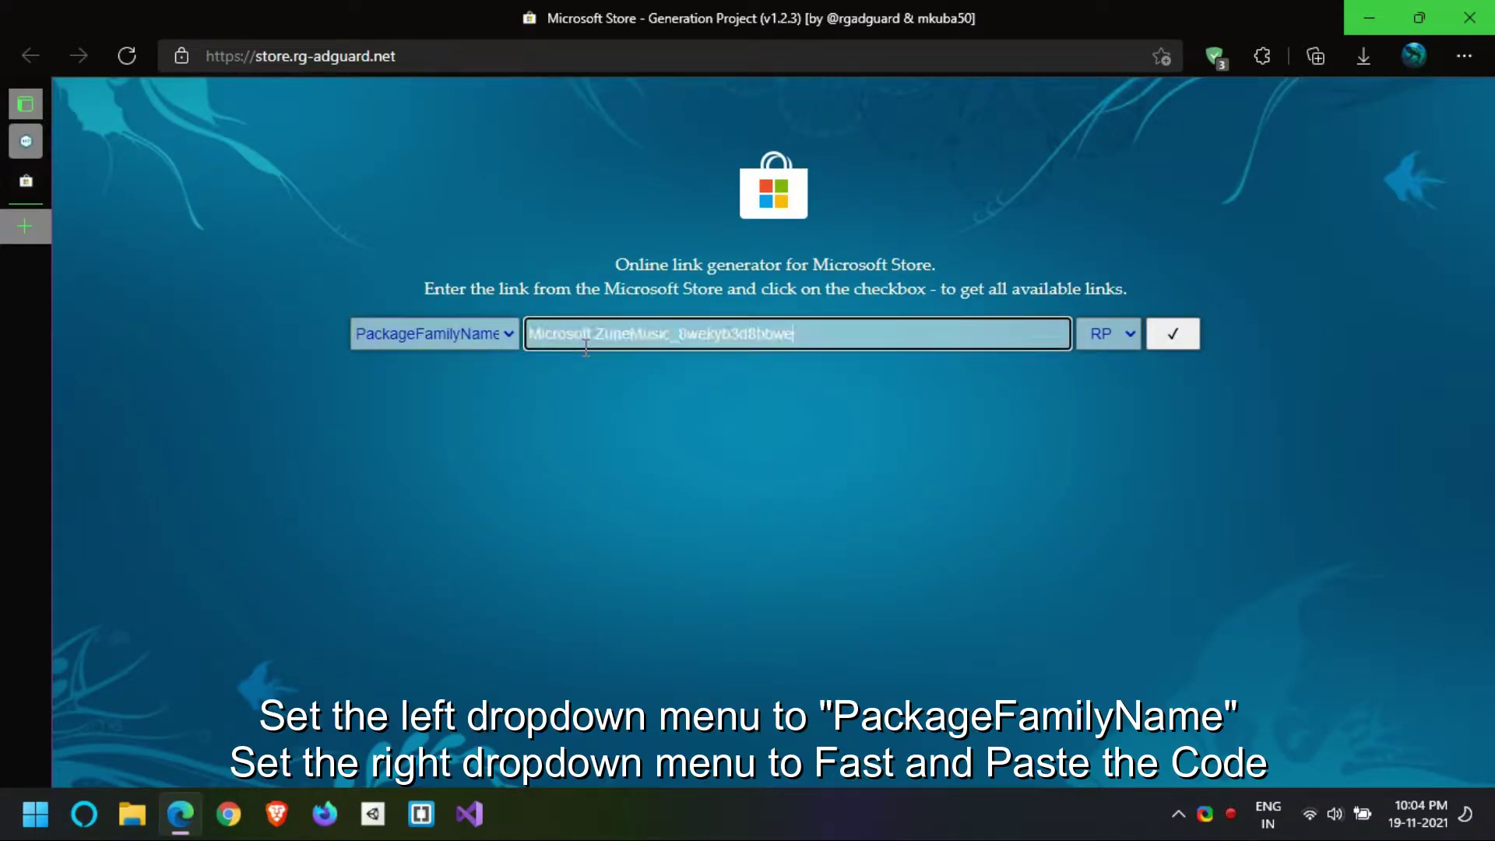
left_click(1119, 349)
left_click(1118, 362)
left_click(1165, 335)
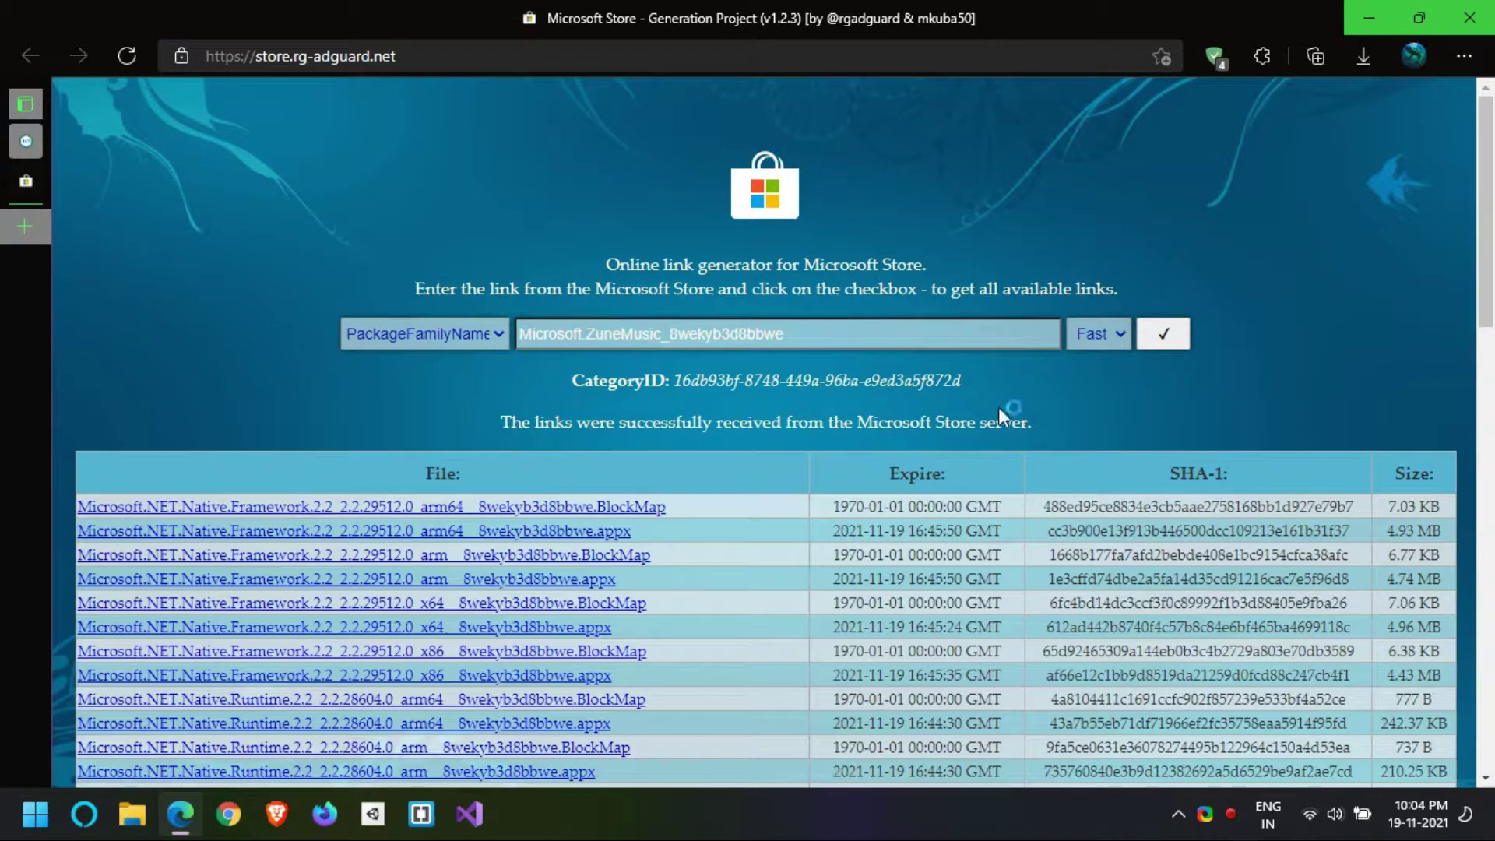
Copy the file name Microsoft.ZuneMusic_11.2110.34.0_neutral_~_8wekyb3d8bbwe.msixbundle from step 2 of the article.
left_click(17, 144)
scroll(264, 438, "down", 5)
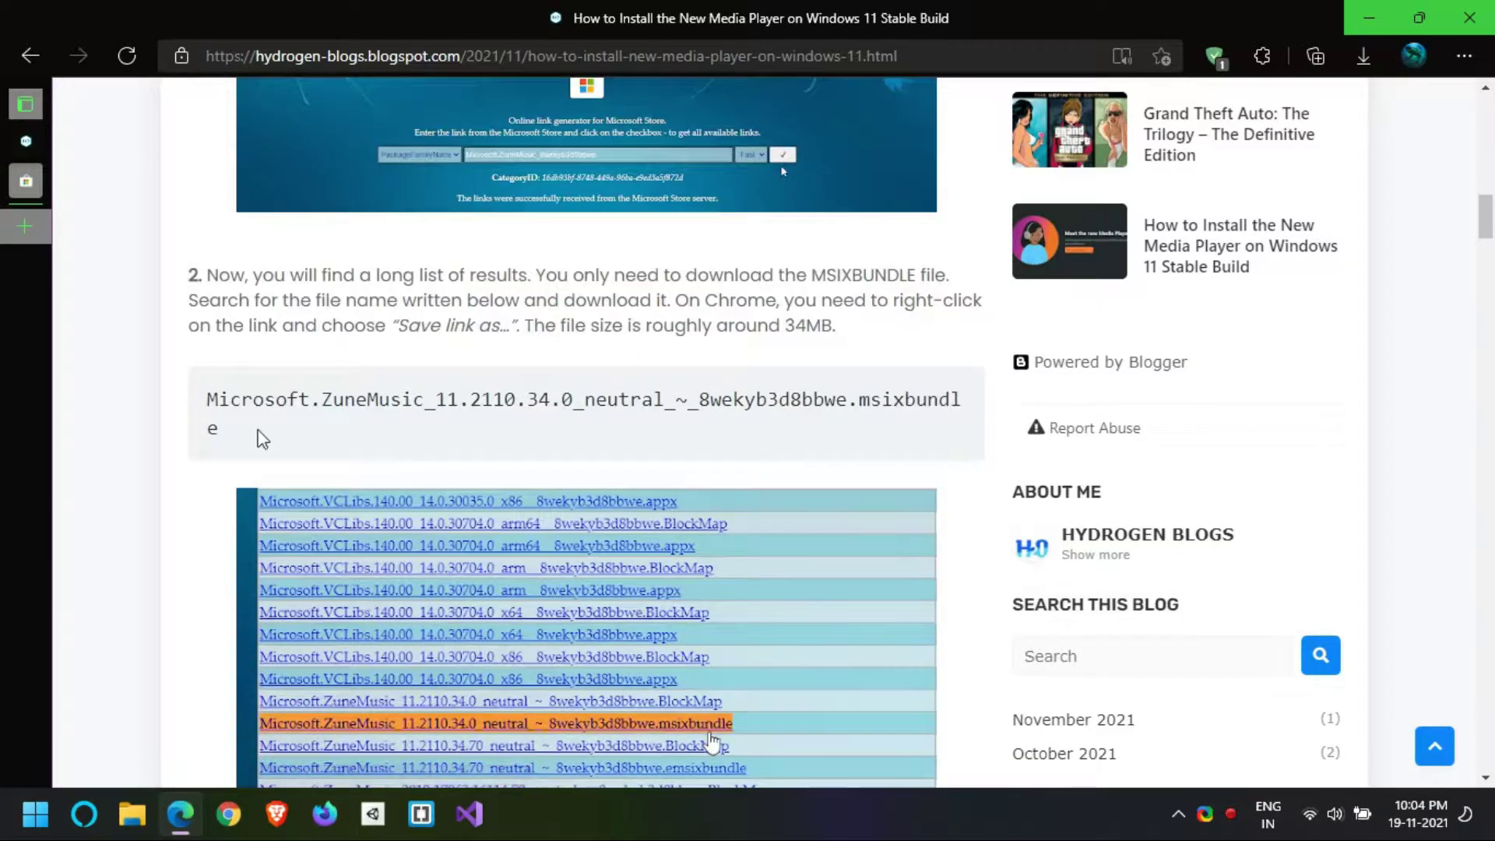
triple_click(264, 438)
left_click(233, 363)
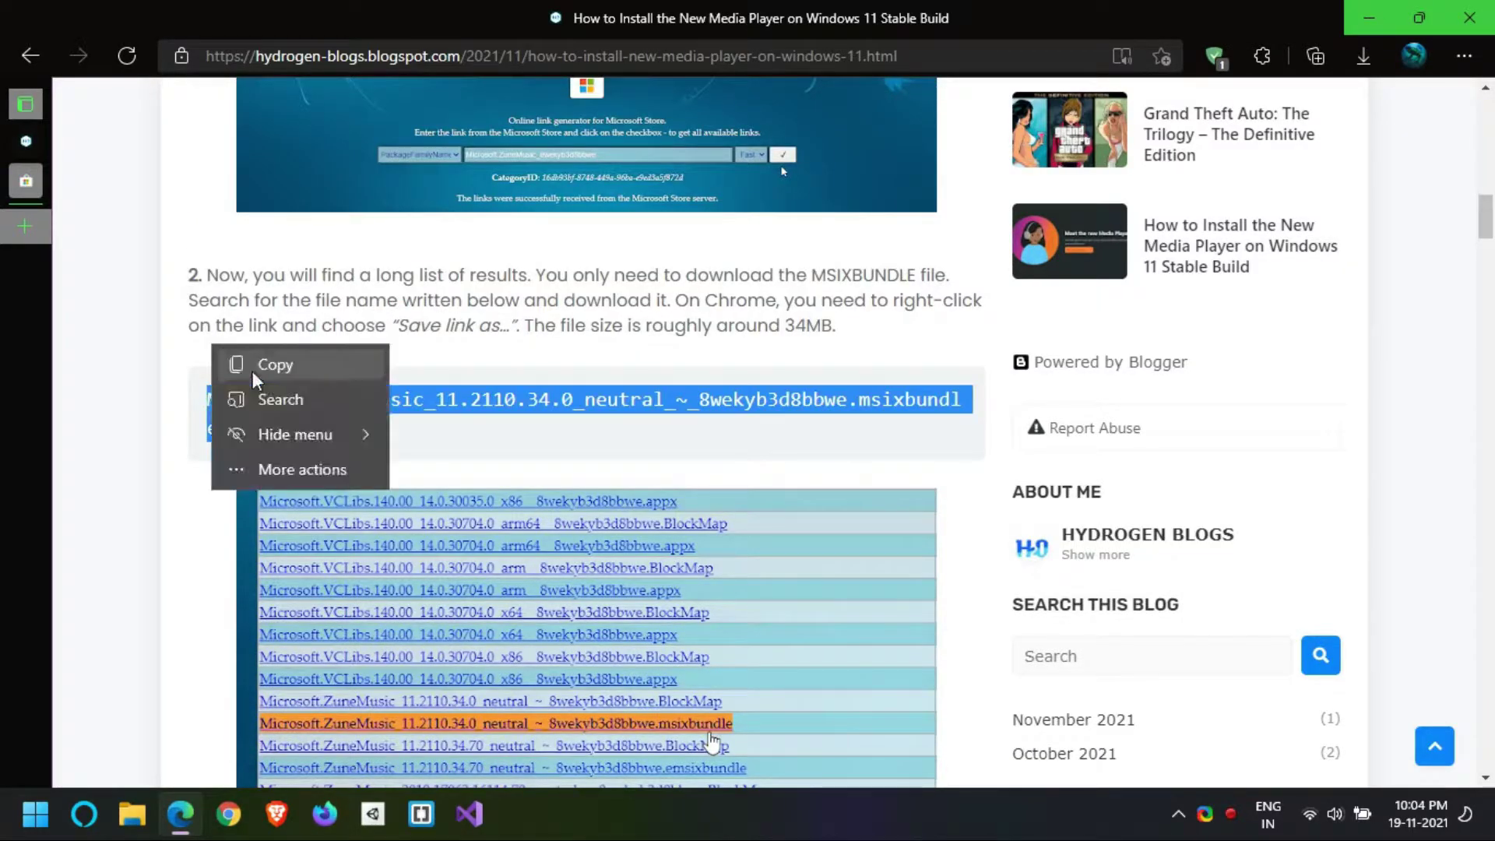
left_click(269, 367)
Find the copied msixbundle file name in the generated link list and download that file.
left_click(26, 180)
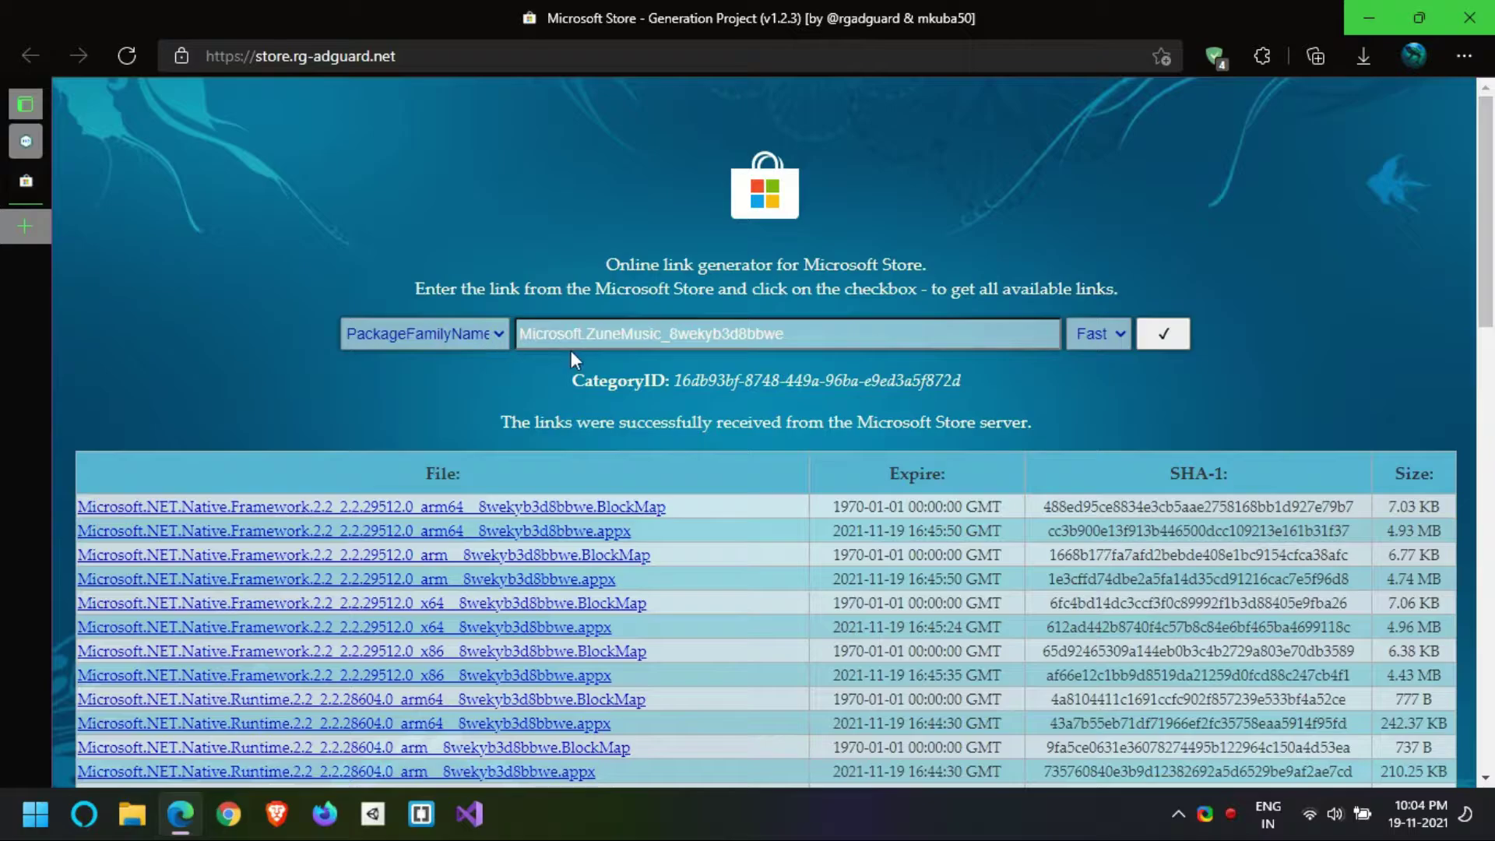
key("ctrl+f")
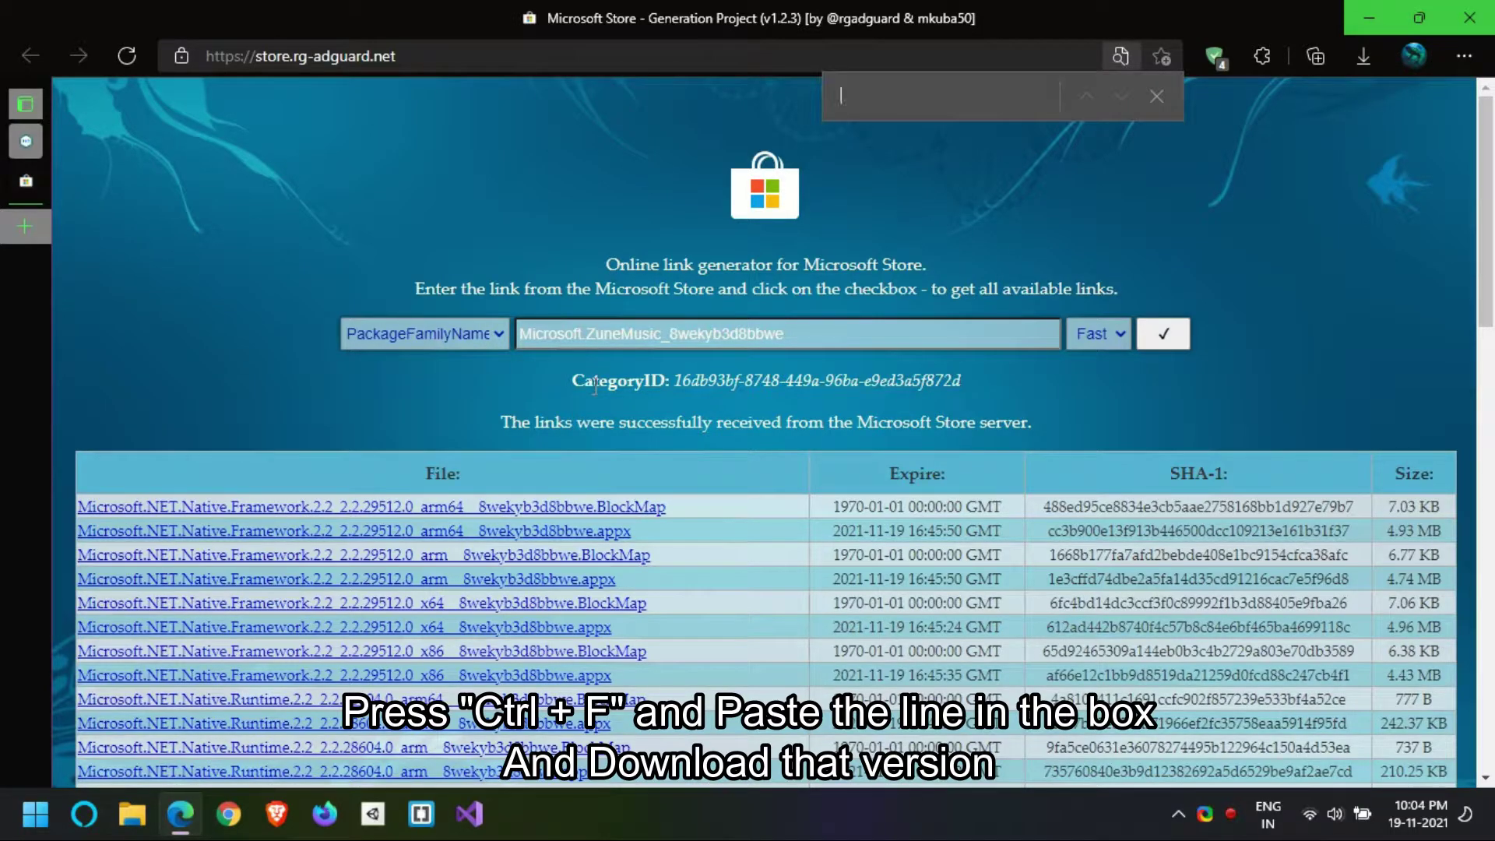
key("ctrl+v")
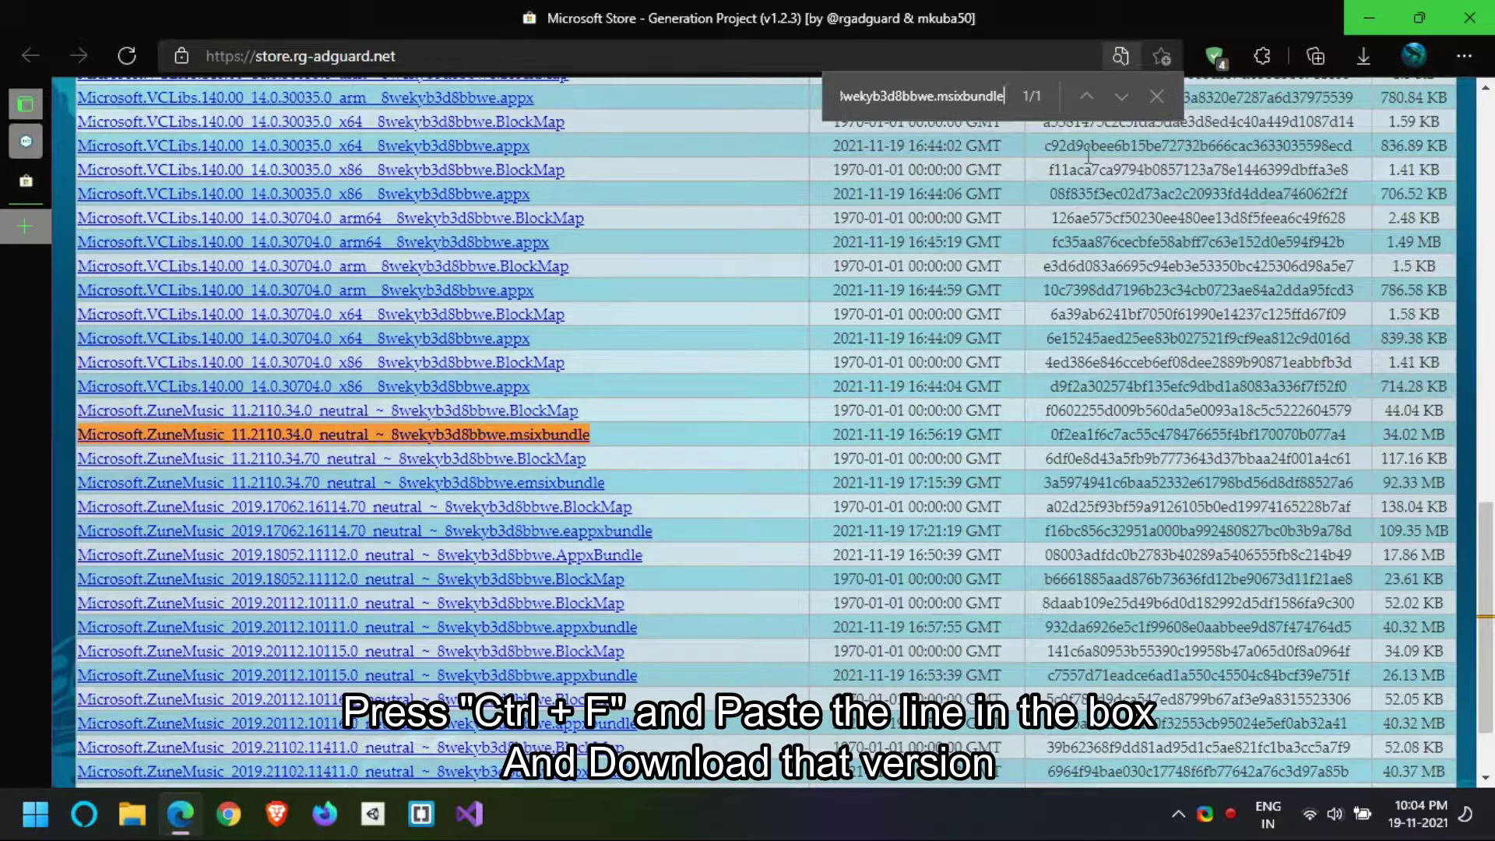
key("Escape")
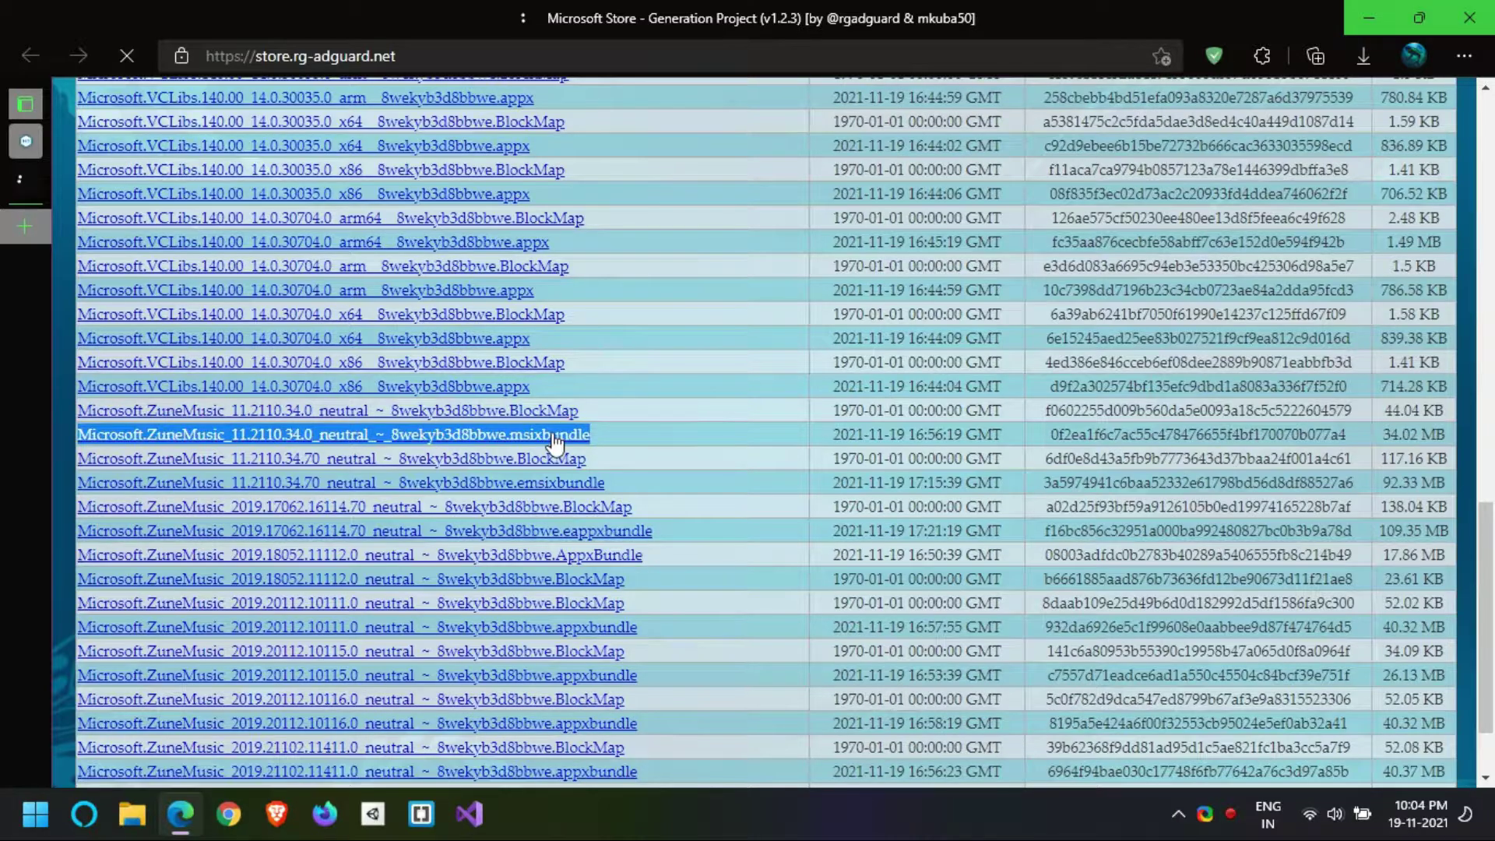
left_click(555, 442)
Return to the article and examine the 7-Zip instructions under "Modify the Windows 11 Media Player File".
left_click(23, 143)
scroll(357, 417, "down", 6)
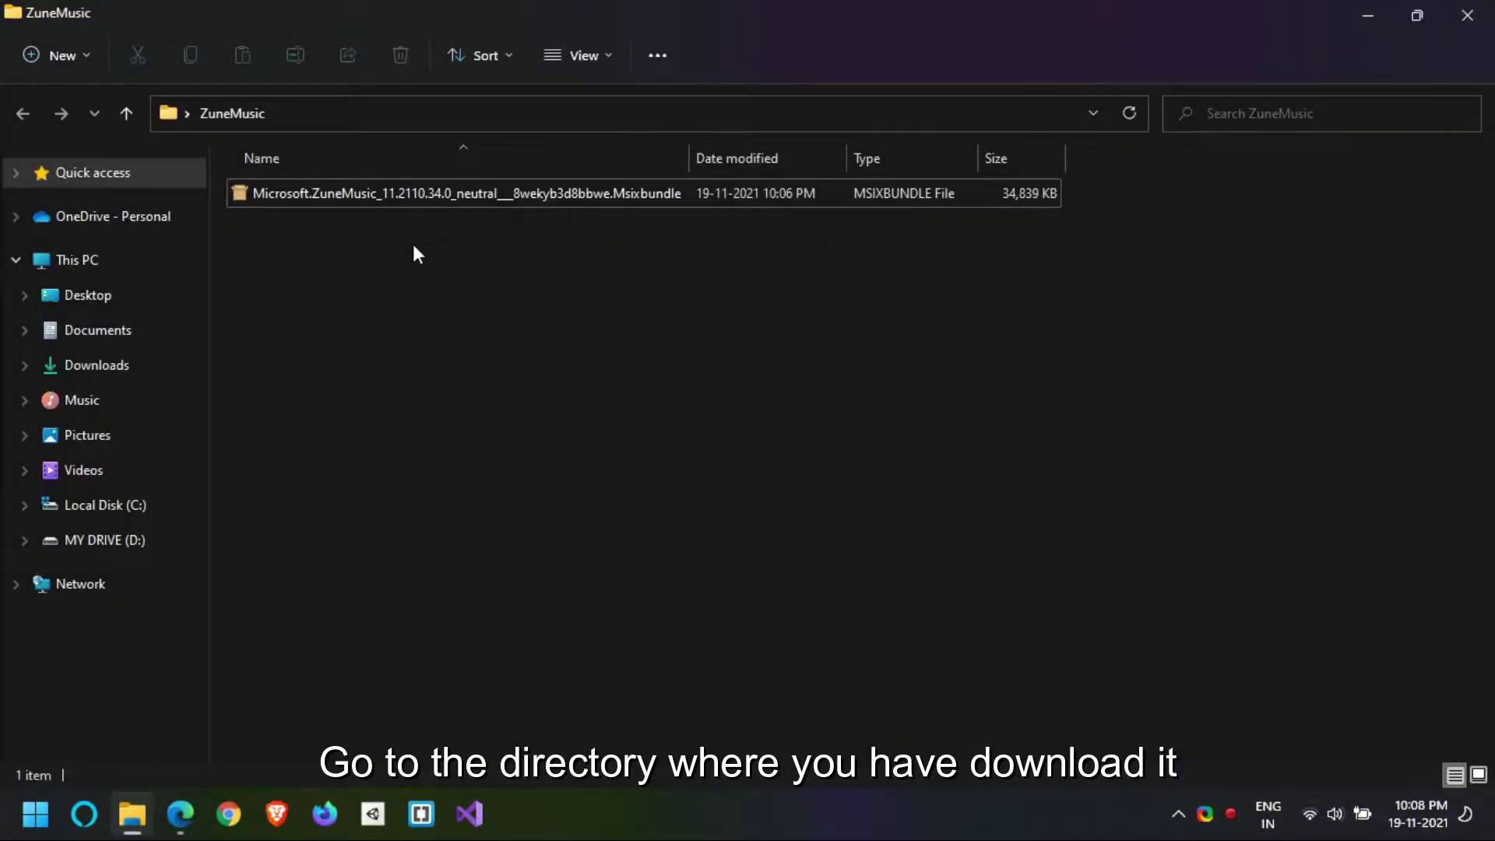
left_click(1368, 18)
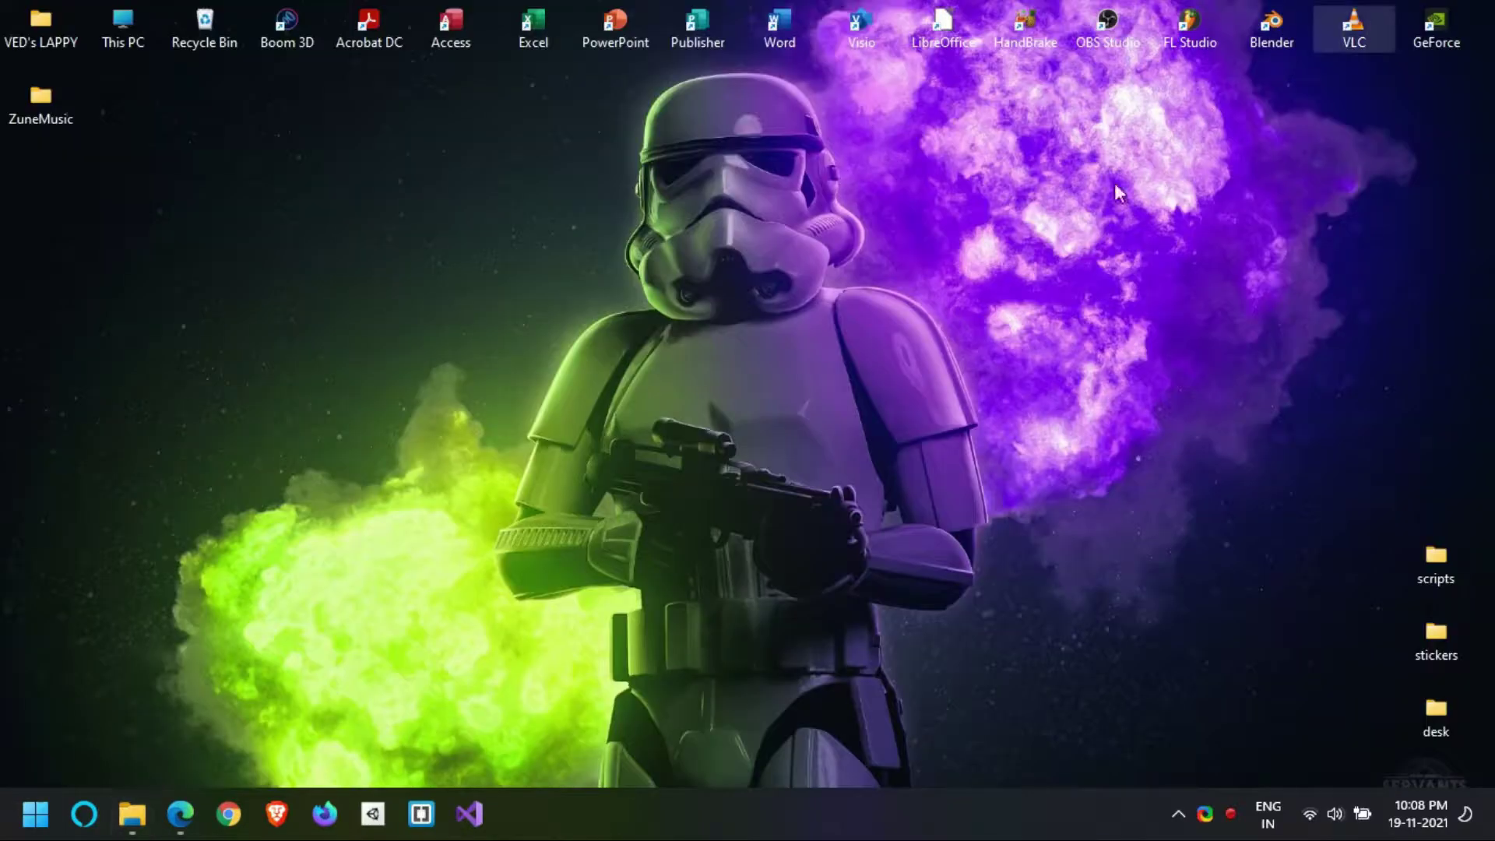
left_click(182, 810)
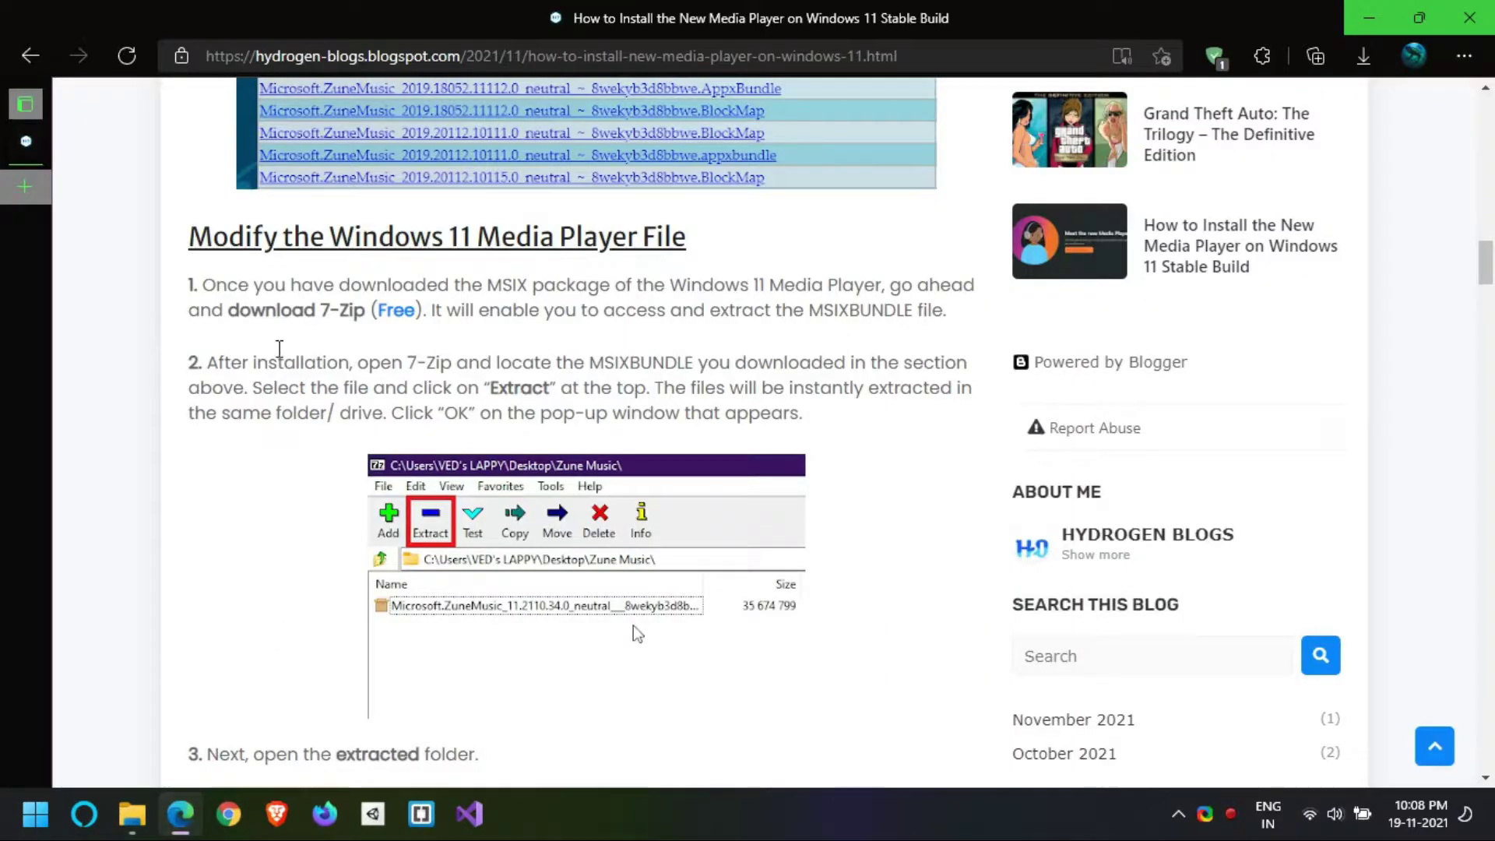
left_click_drag(226, 309, 424, 338)
left_click(409, 327)
scroll(409, 327, "down", 1)
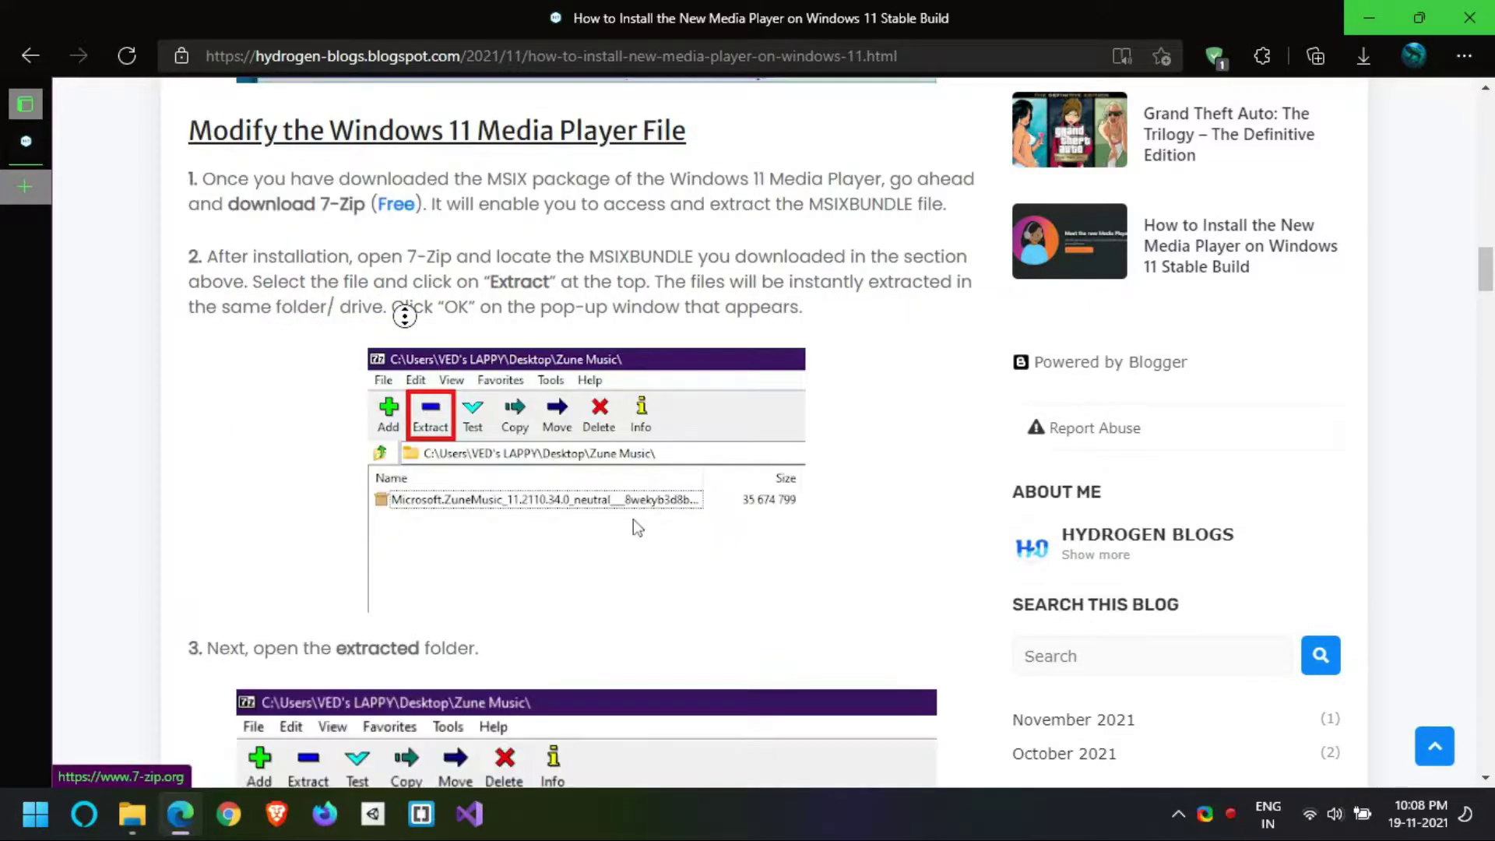
scroll(408, 317, "up", 1)
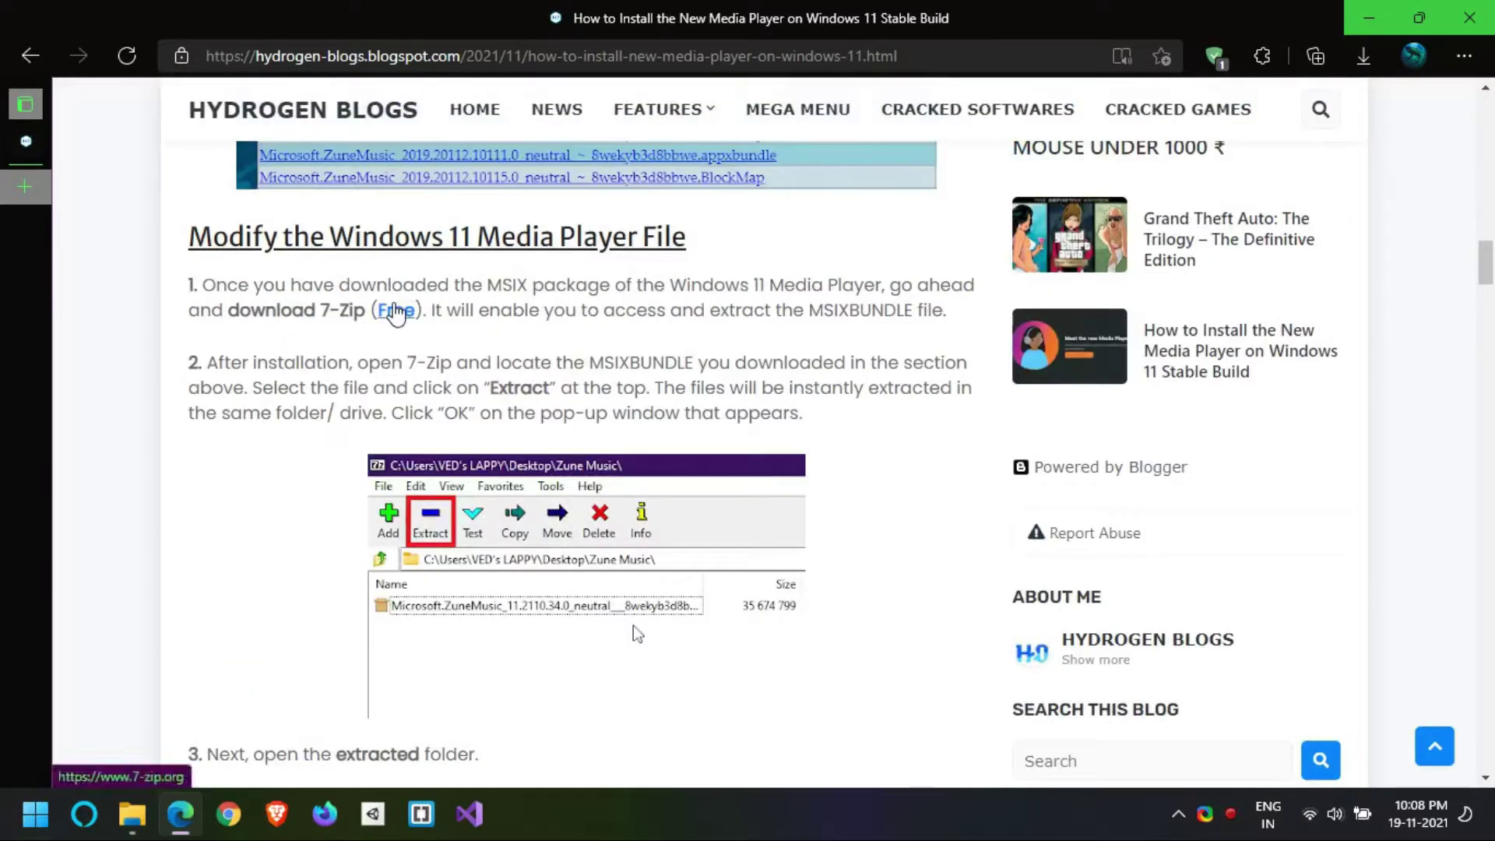
Open the 7-Zip website from the article's Free link and download the 64-bit x64 installer of 7-Zip 19.00.
middle_click(397, 310)
left_click(24, 185)
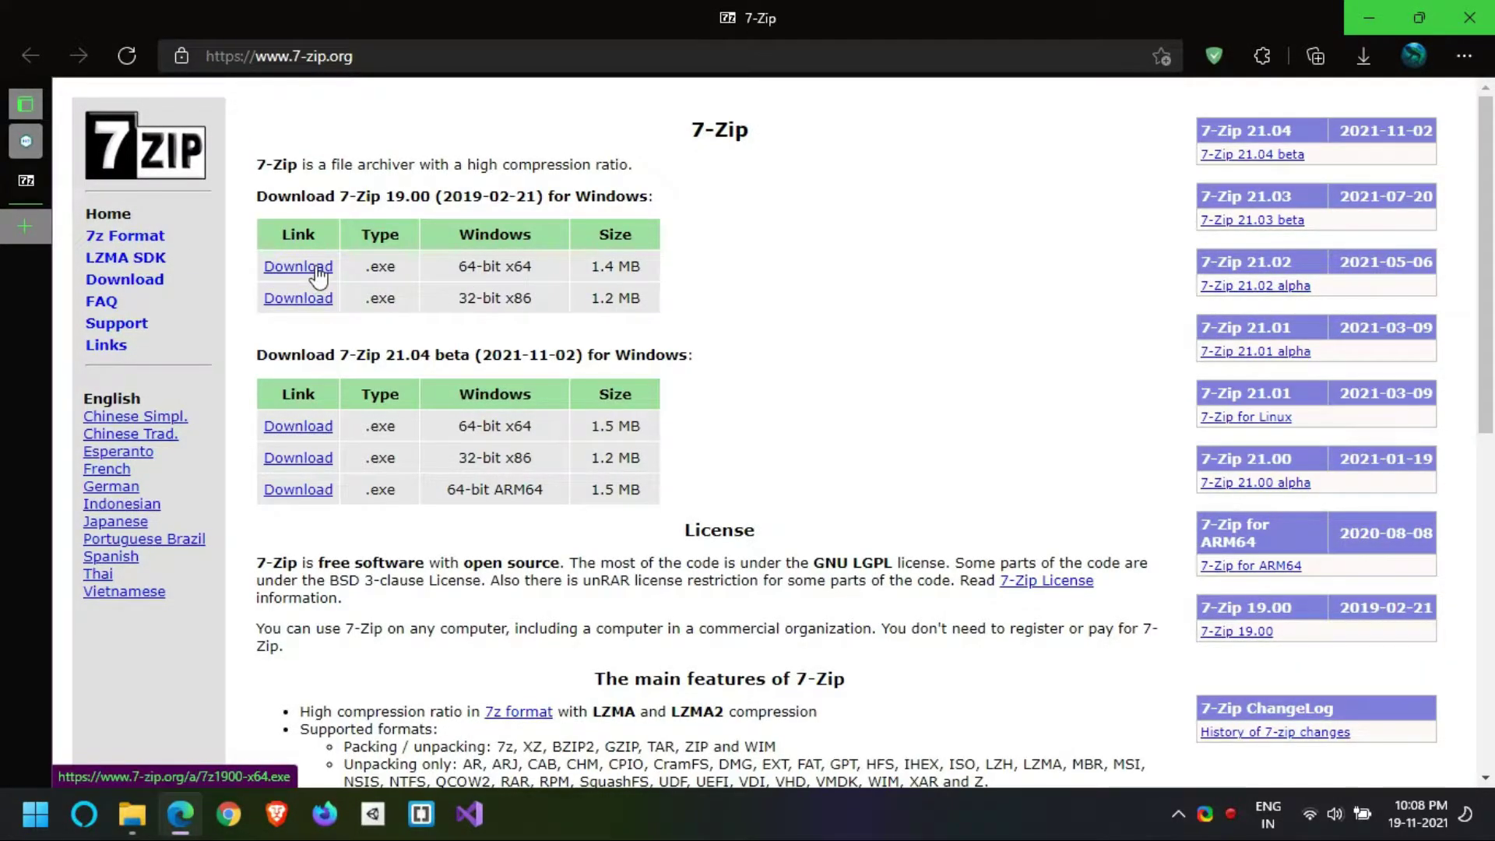
left_click(318, 268)
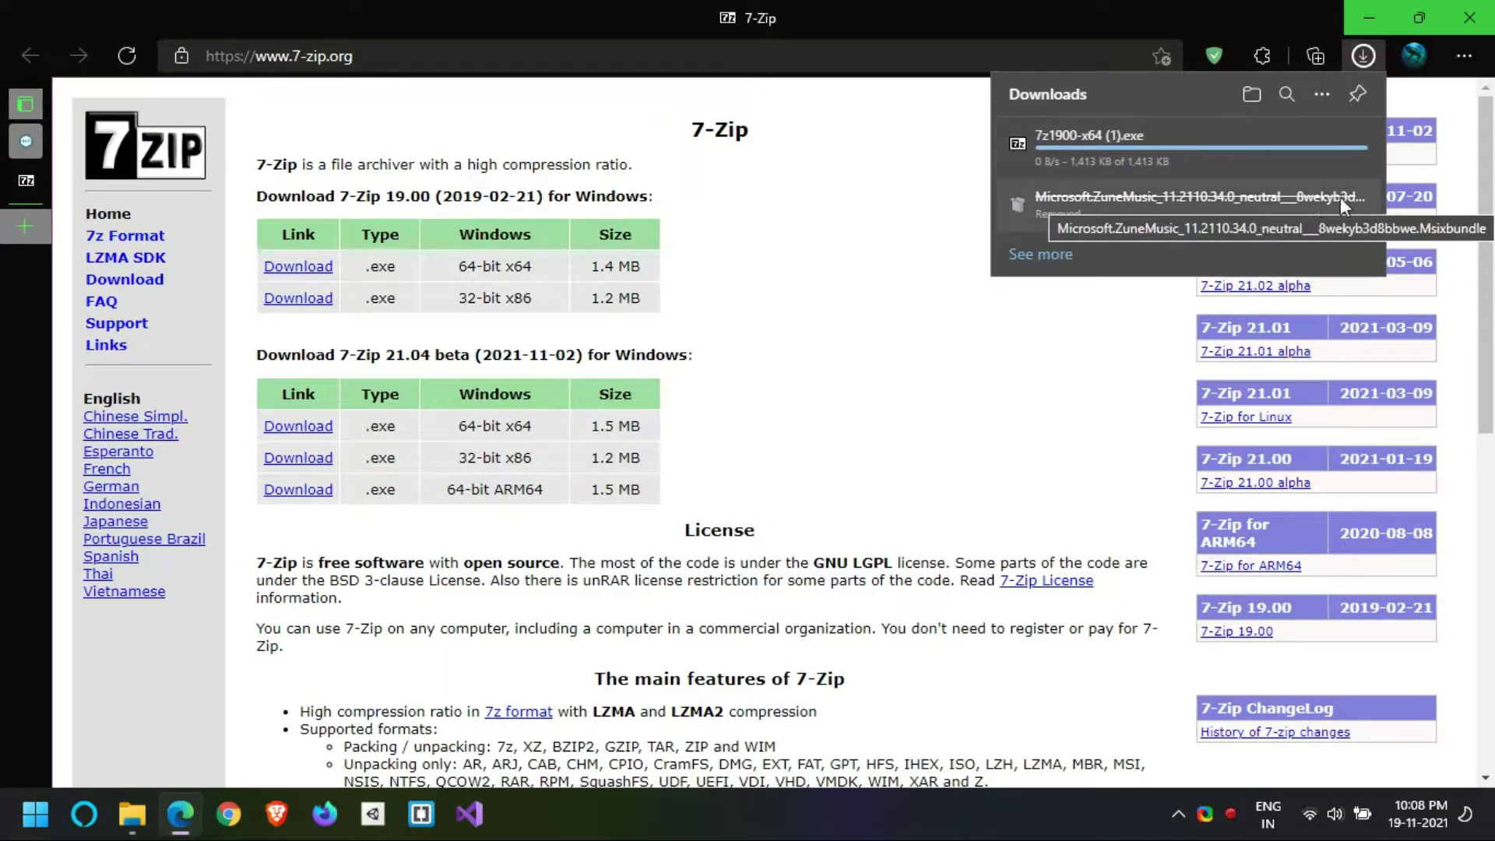
mouse_move(1322, 162)
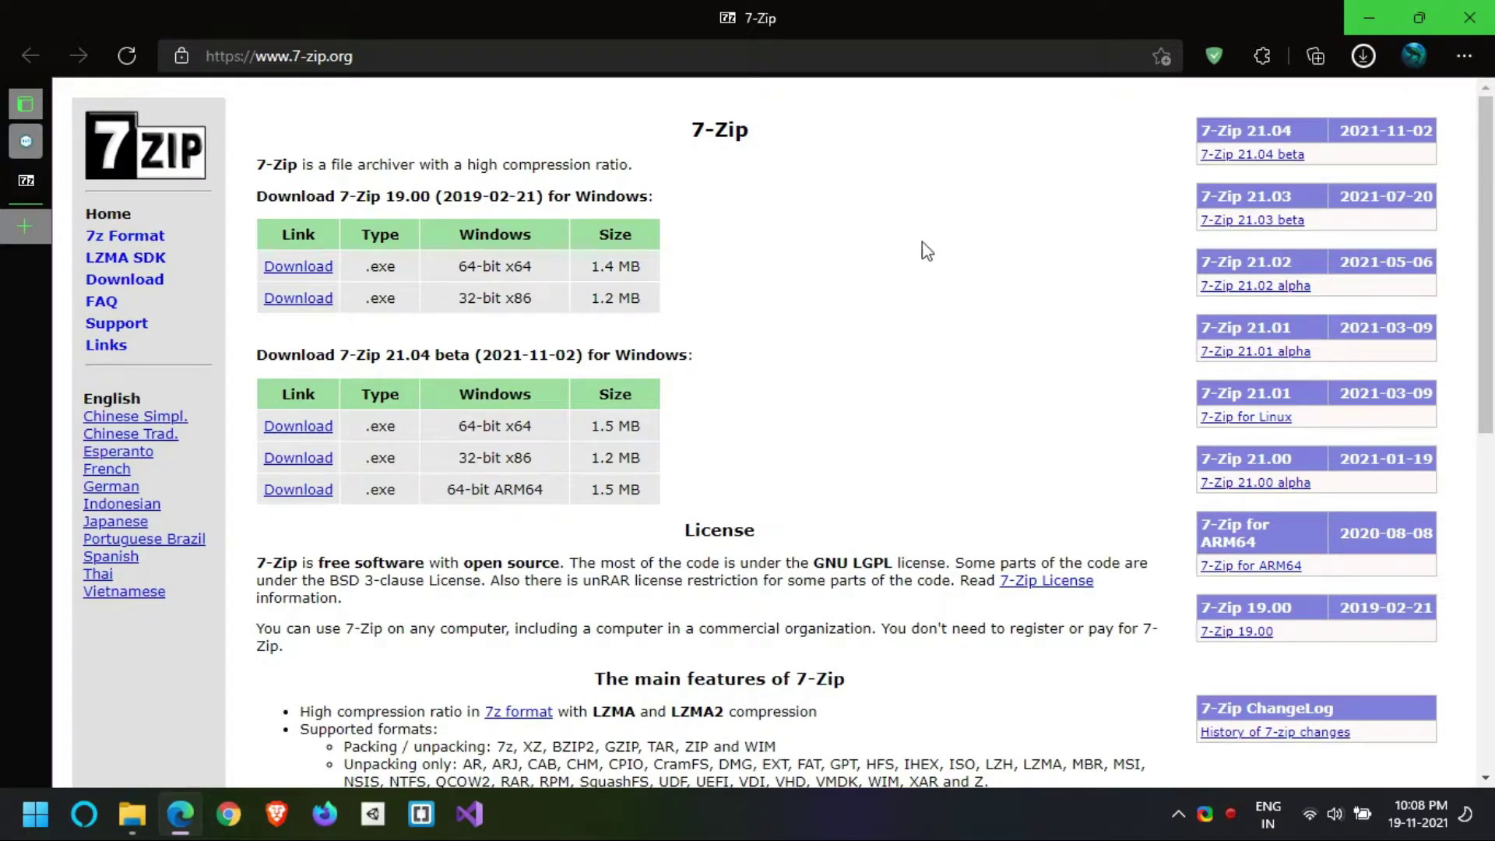
Install 7-Zip 19.00 (x64) to C:\Program Files\7-Zip\ from the downloaded installer, closing the 7-Zip website and the finished setup.
left_click(1363, 56)
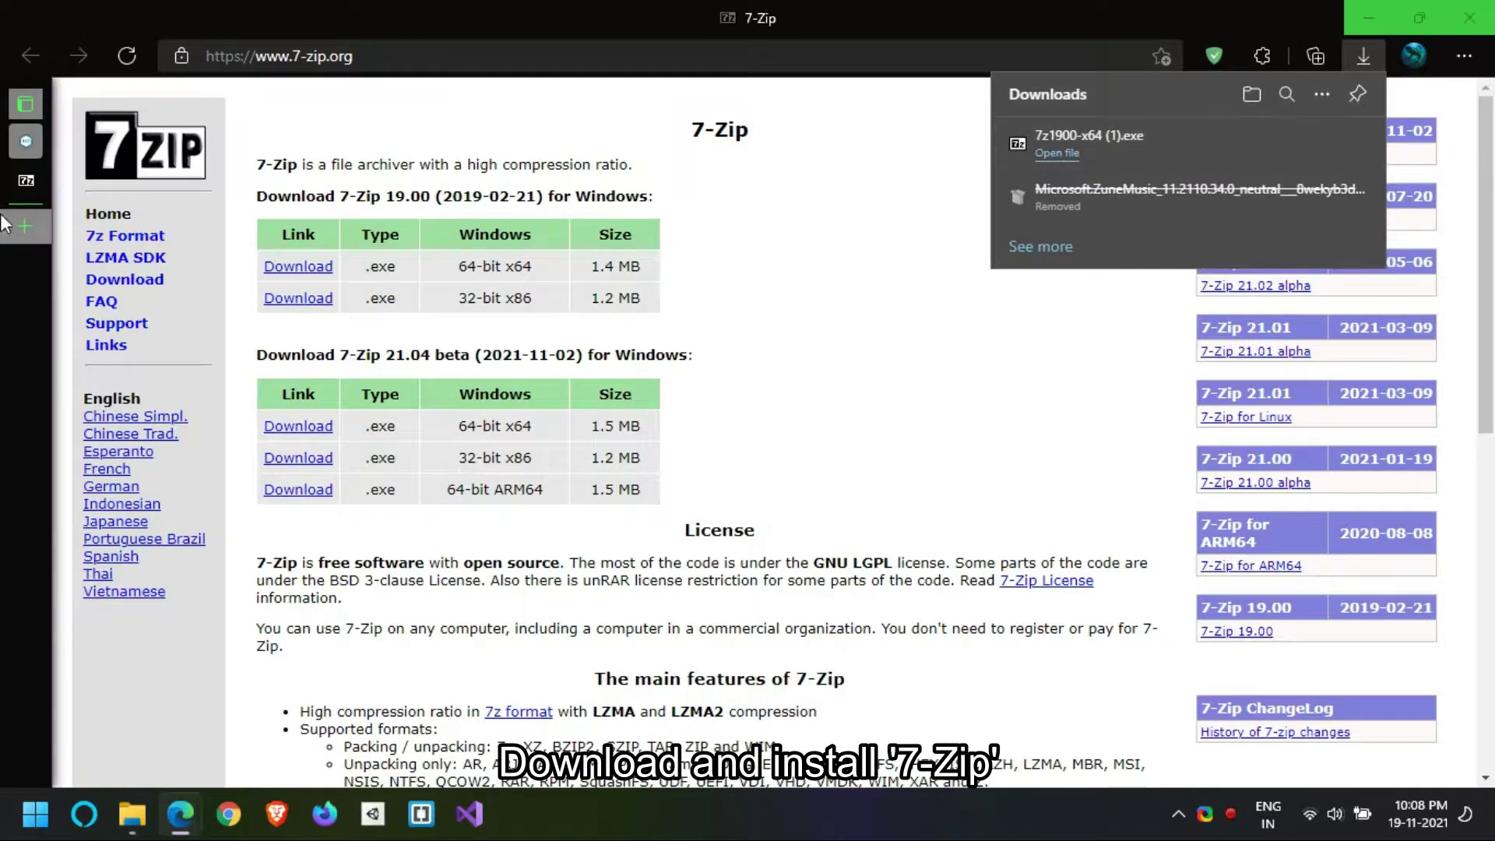
left_click(166, 182)
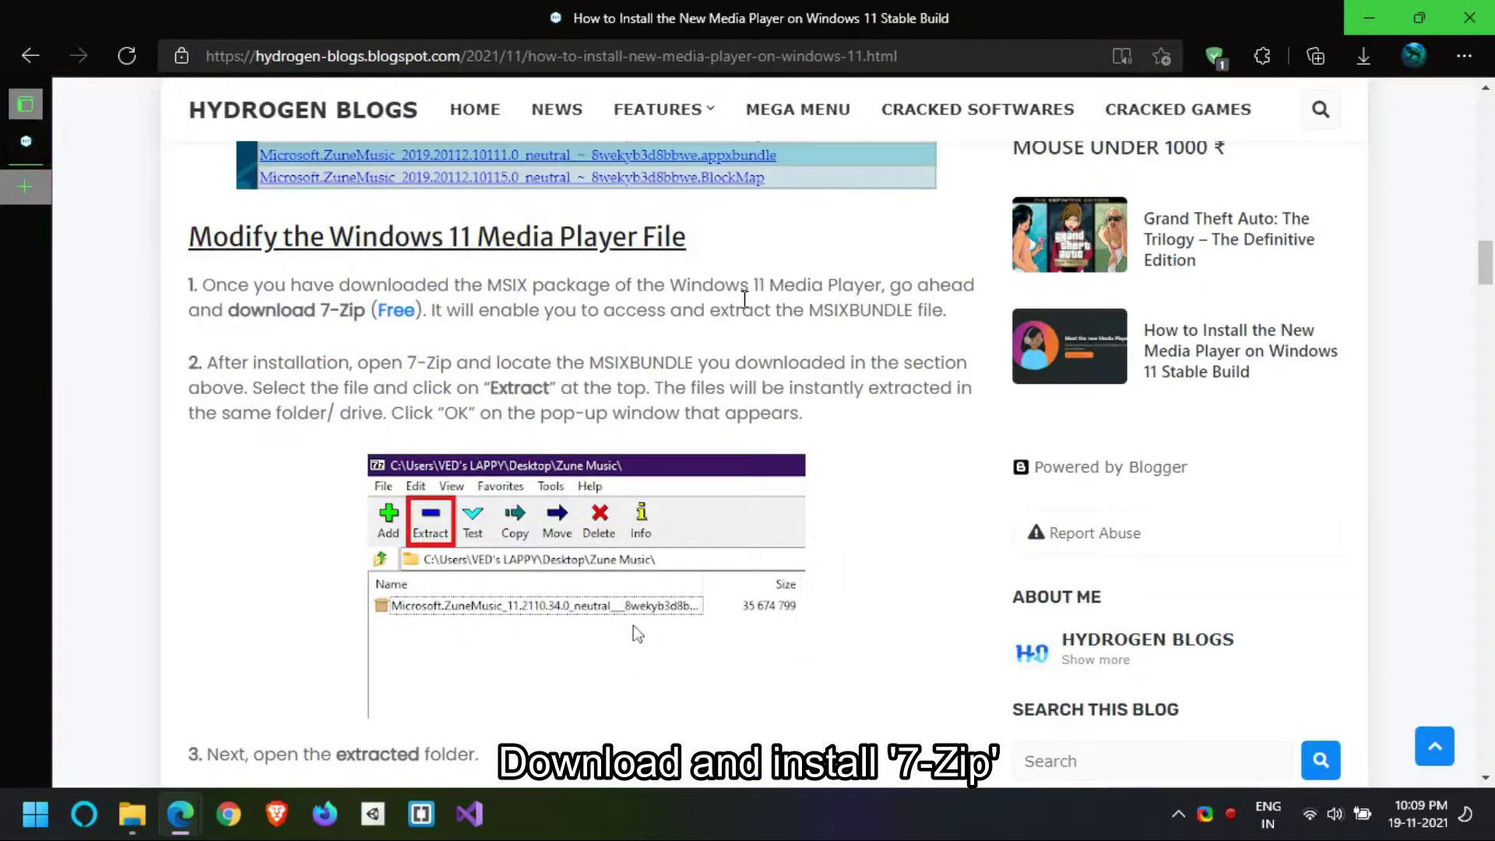
left_click(818, 424)
left_click(1375, 14)
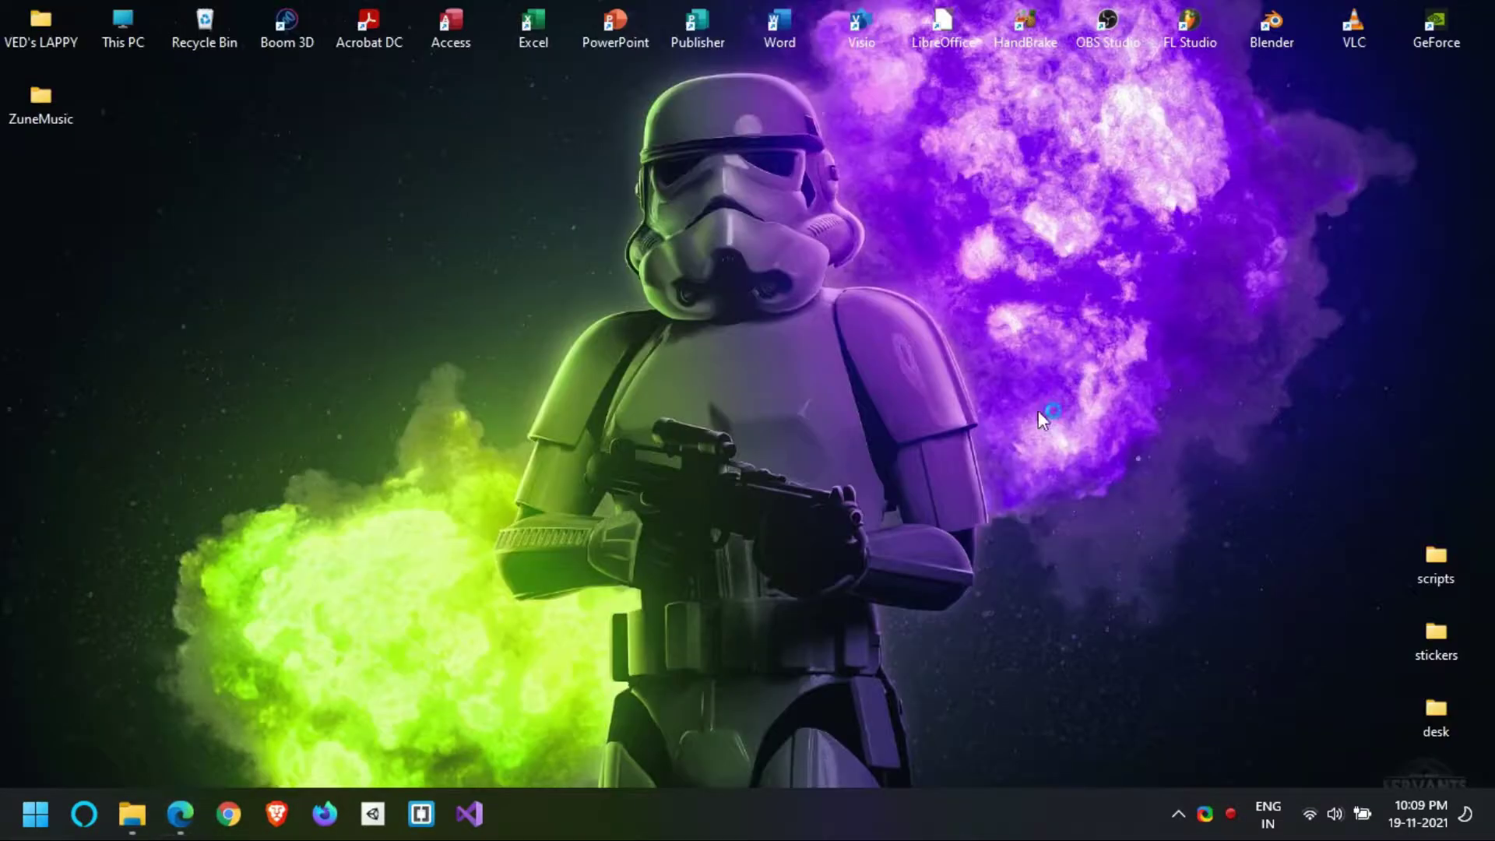
left_click(759, 476)
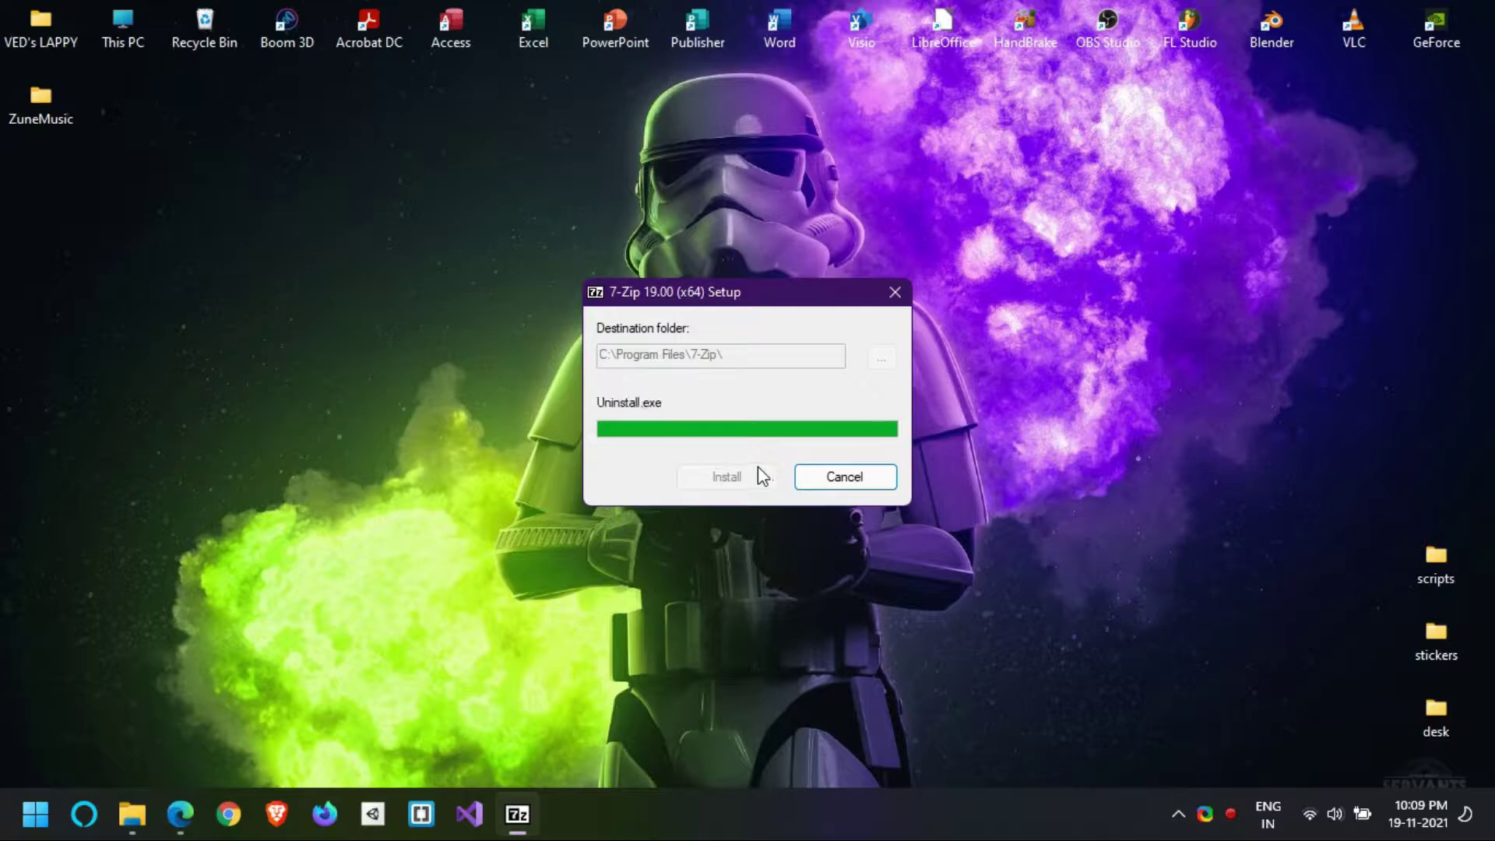
left_click(758, 472)
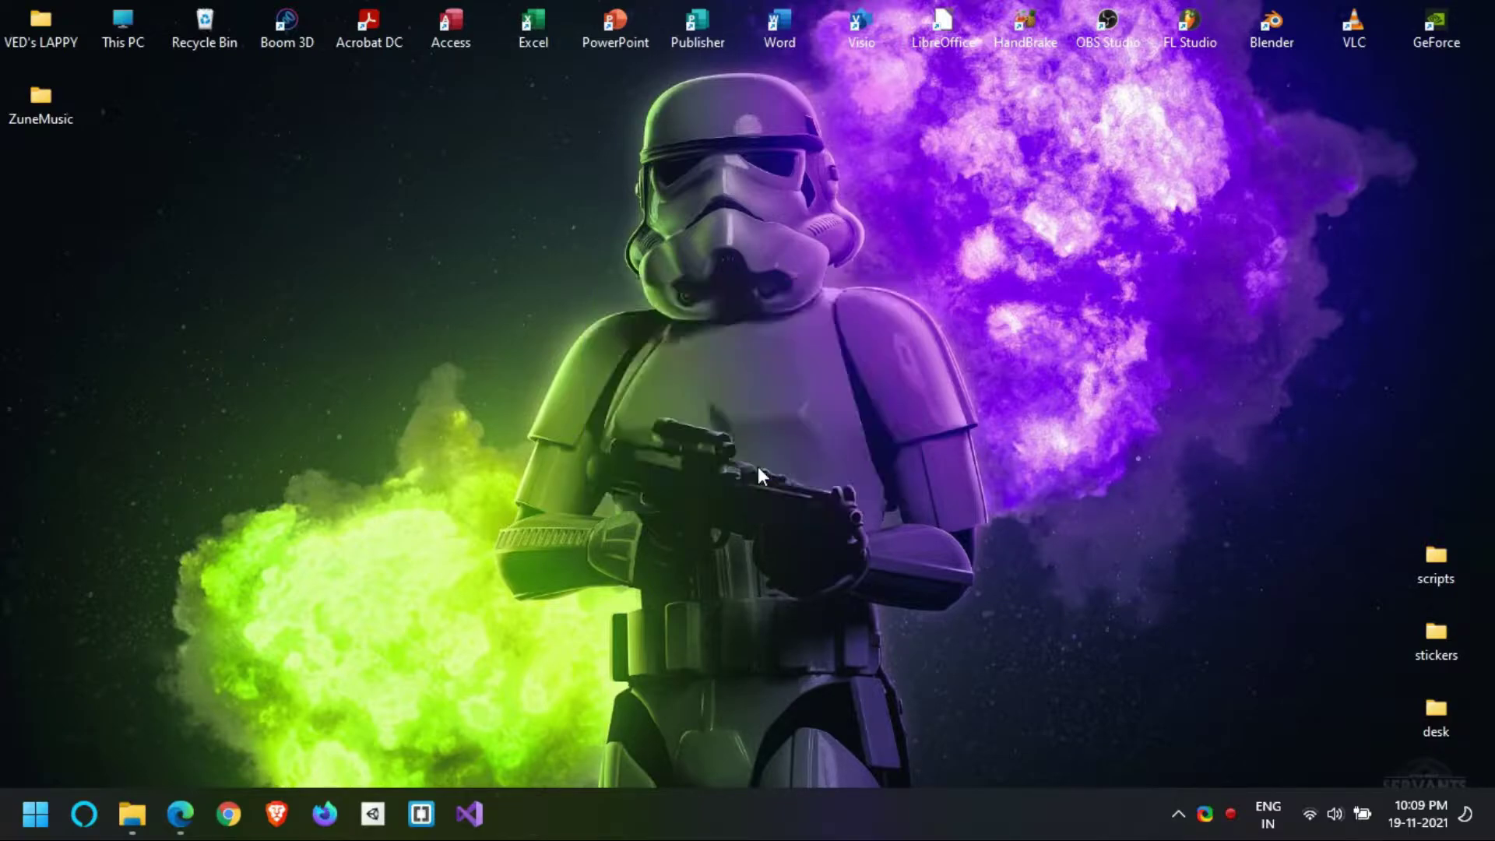
Check the article's 7-Zip extraction instructions, and launch 7-Zip File Manager with the ZuneMusic Explorer window minimized.
left_click(179, 813)
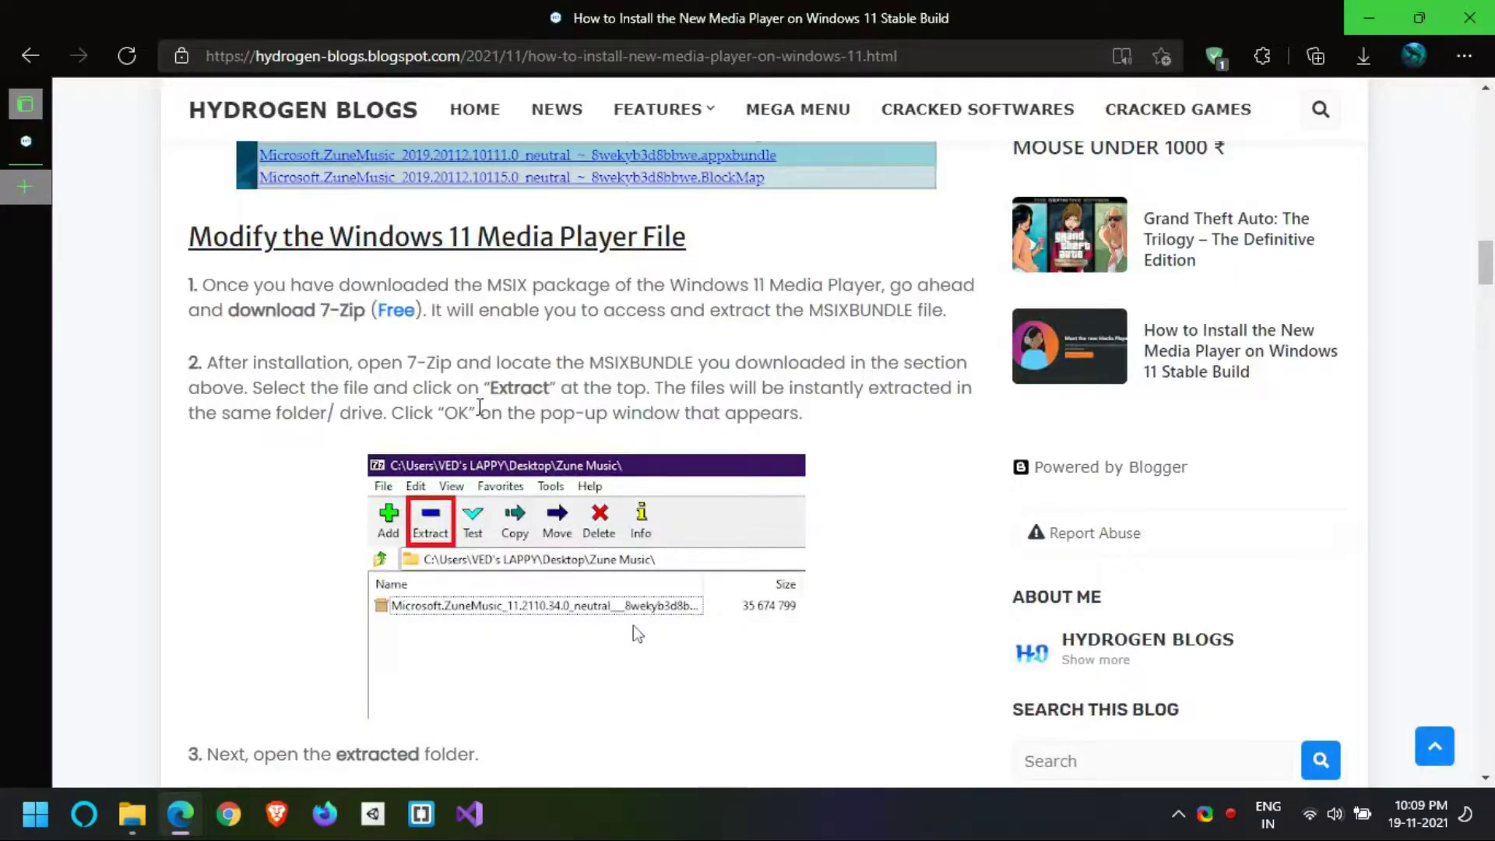
scroll(480, 376, "down", 3)
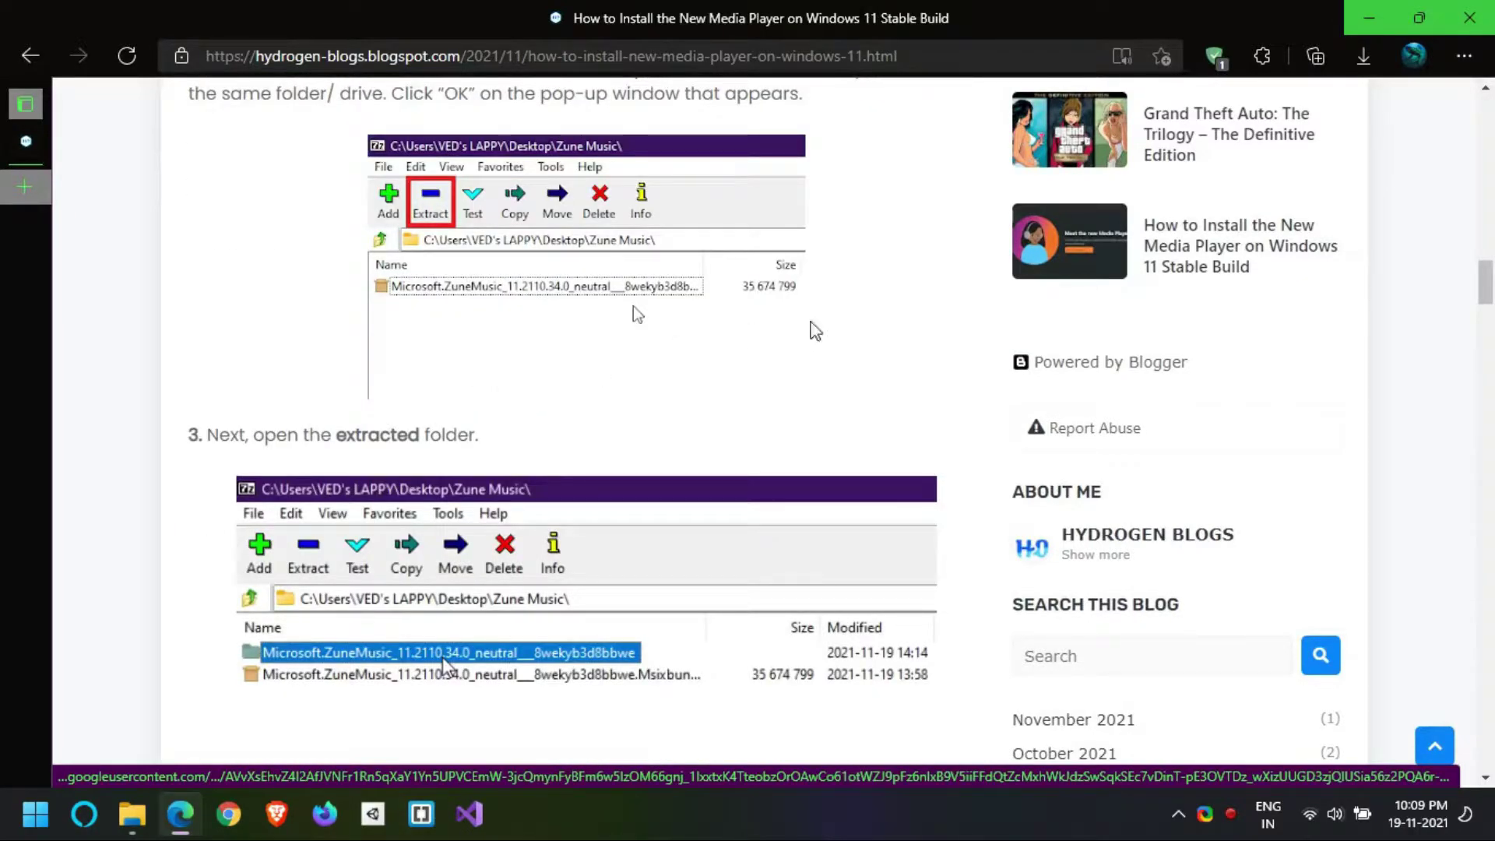
left_click(134, 813)
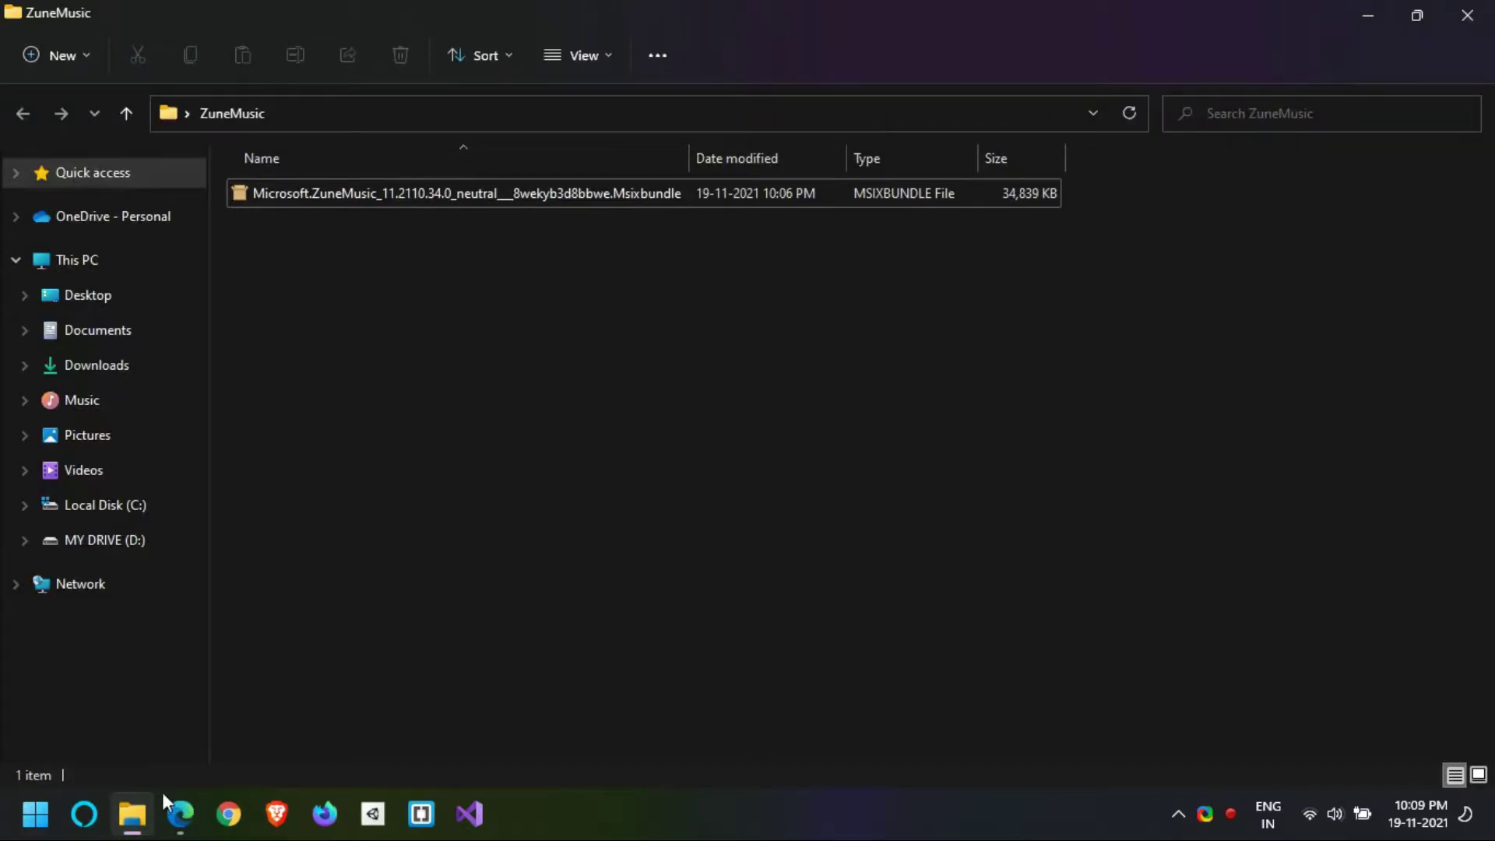
left_click(37, 814)
left_click(874, 445)
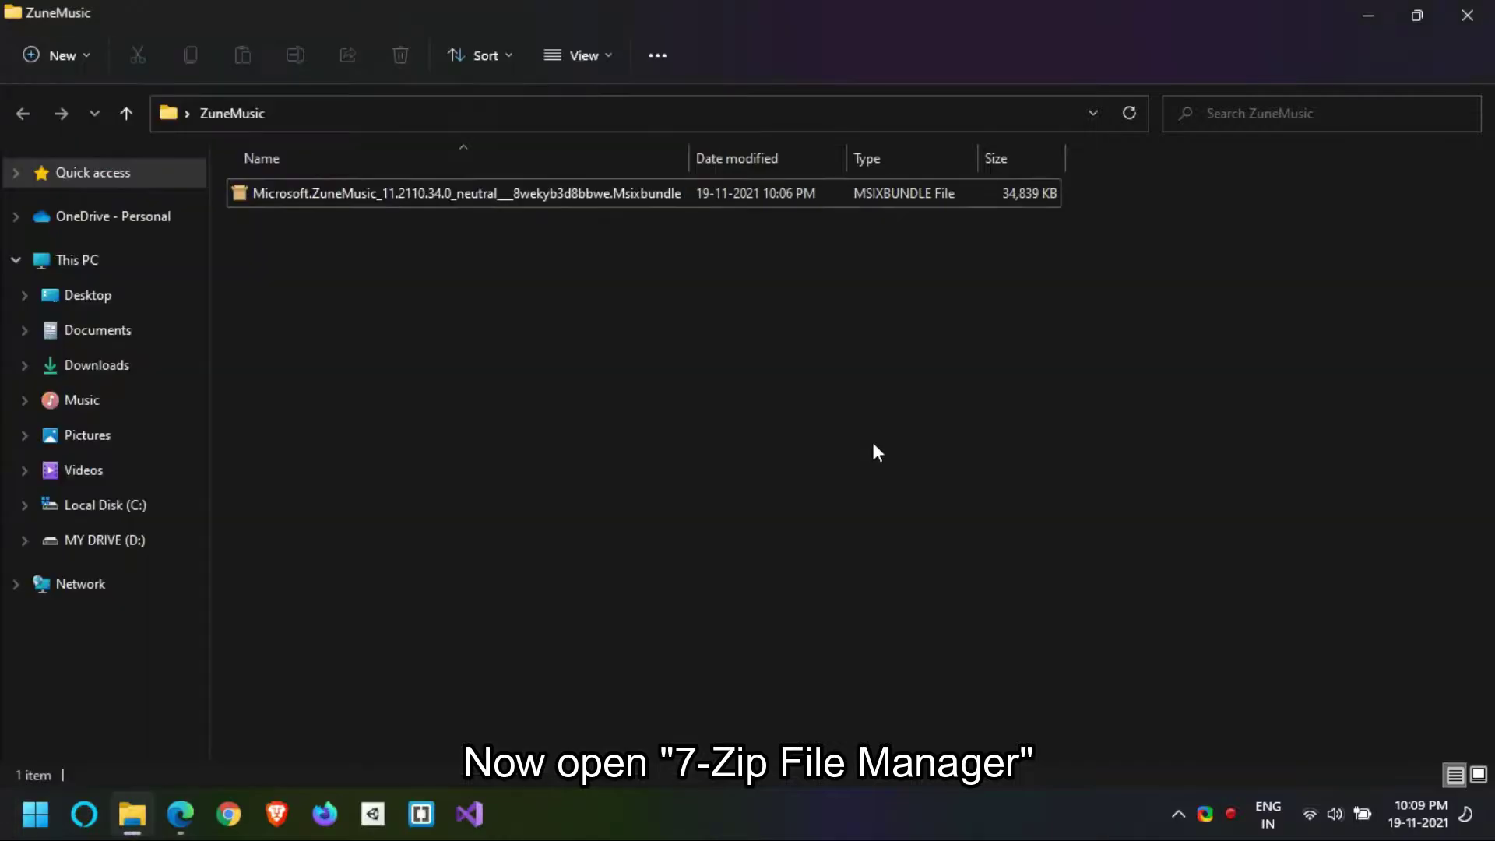
left_click(1370, 14)
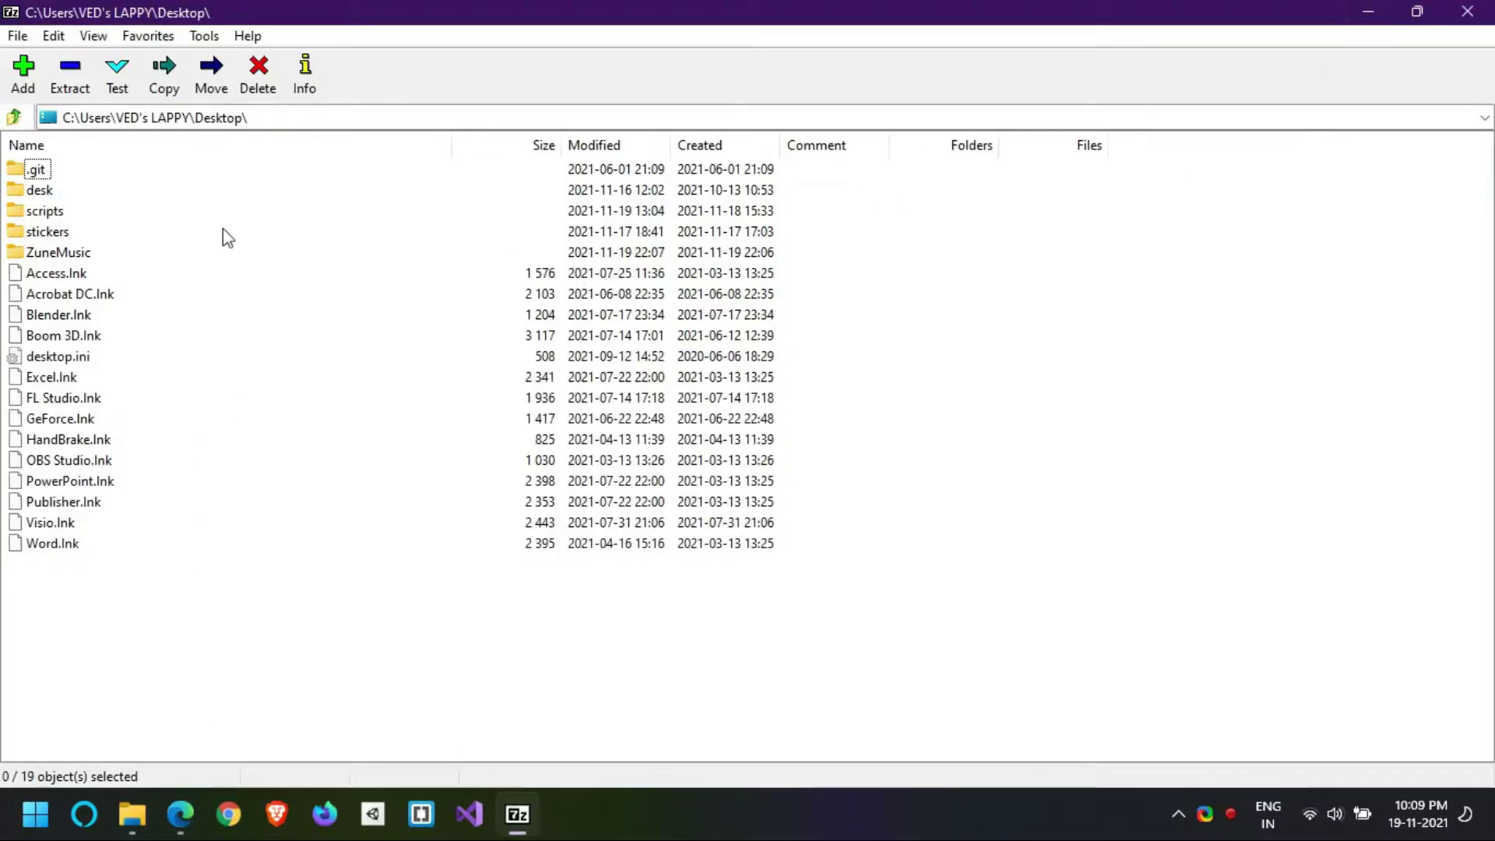
Extract Microsoft.ZuneMusic_11.2110.34.0_neutral___8wekyb3d8bbwe.Msixbundle from the Desktop's ZuneMusic folder into a subfolder of the same name.
double_click(58, 252)
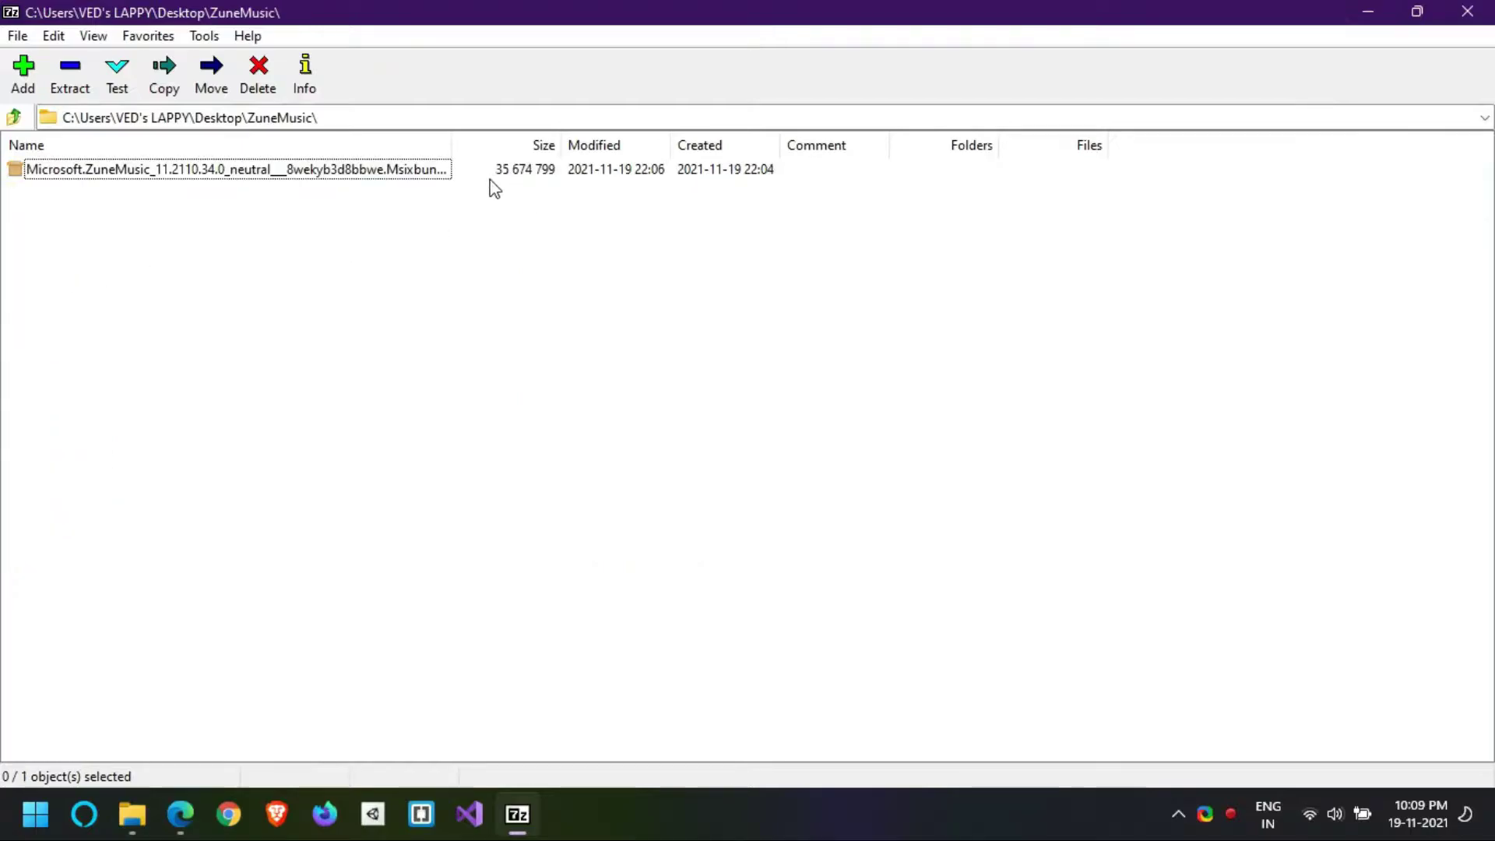
double_click(453, 144)
left_click(268, 176)
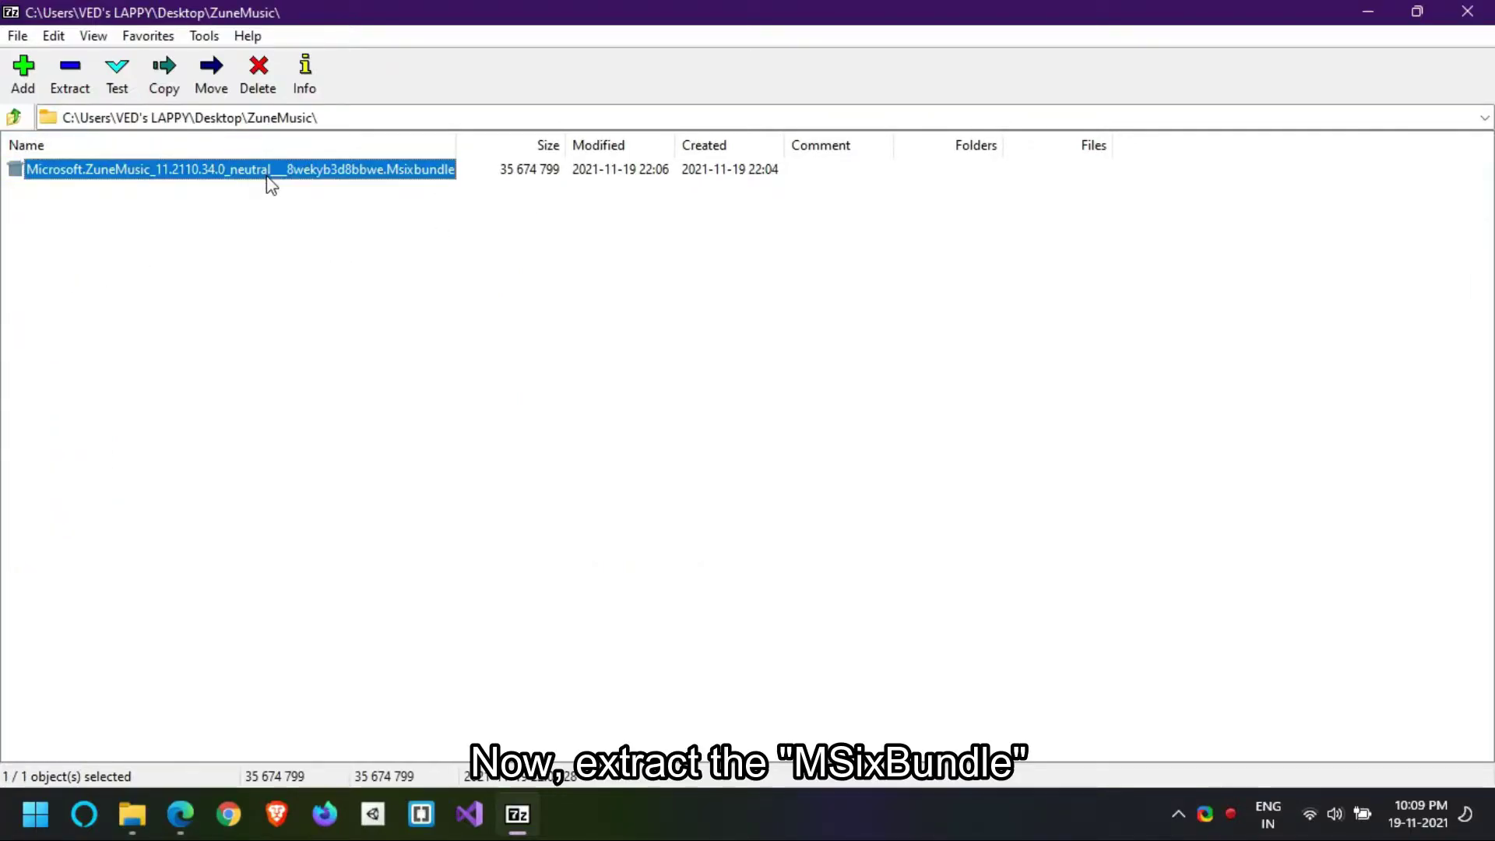
left_click(70, 74)
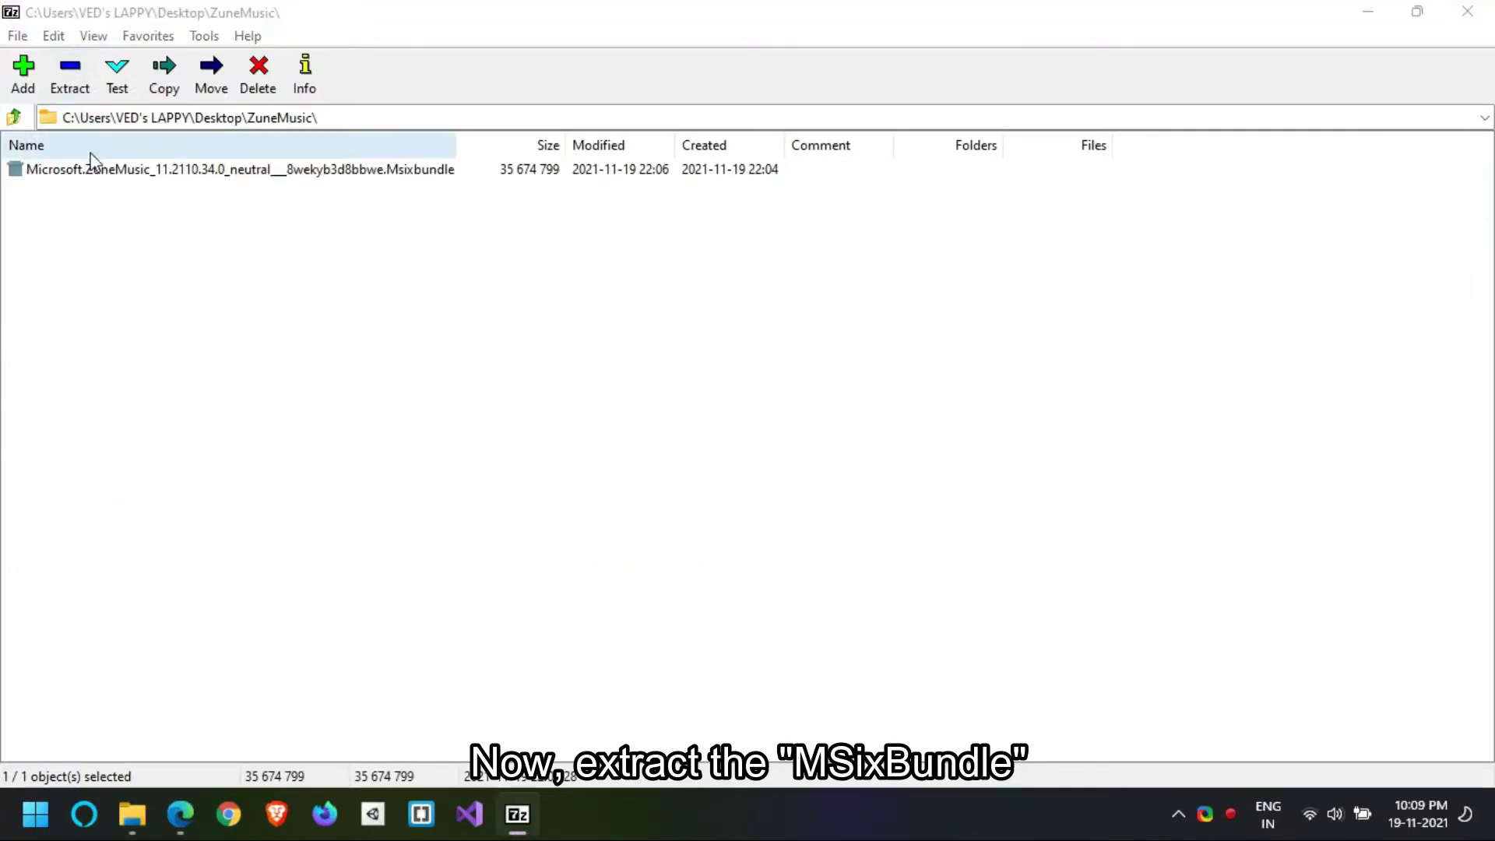
left_click(746, 554)
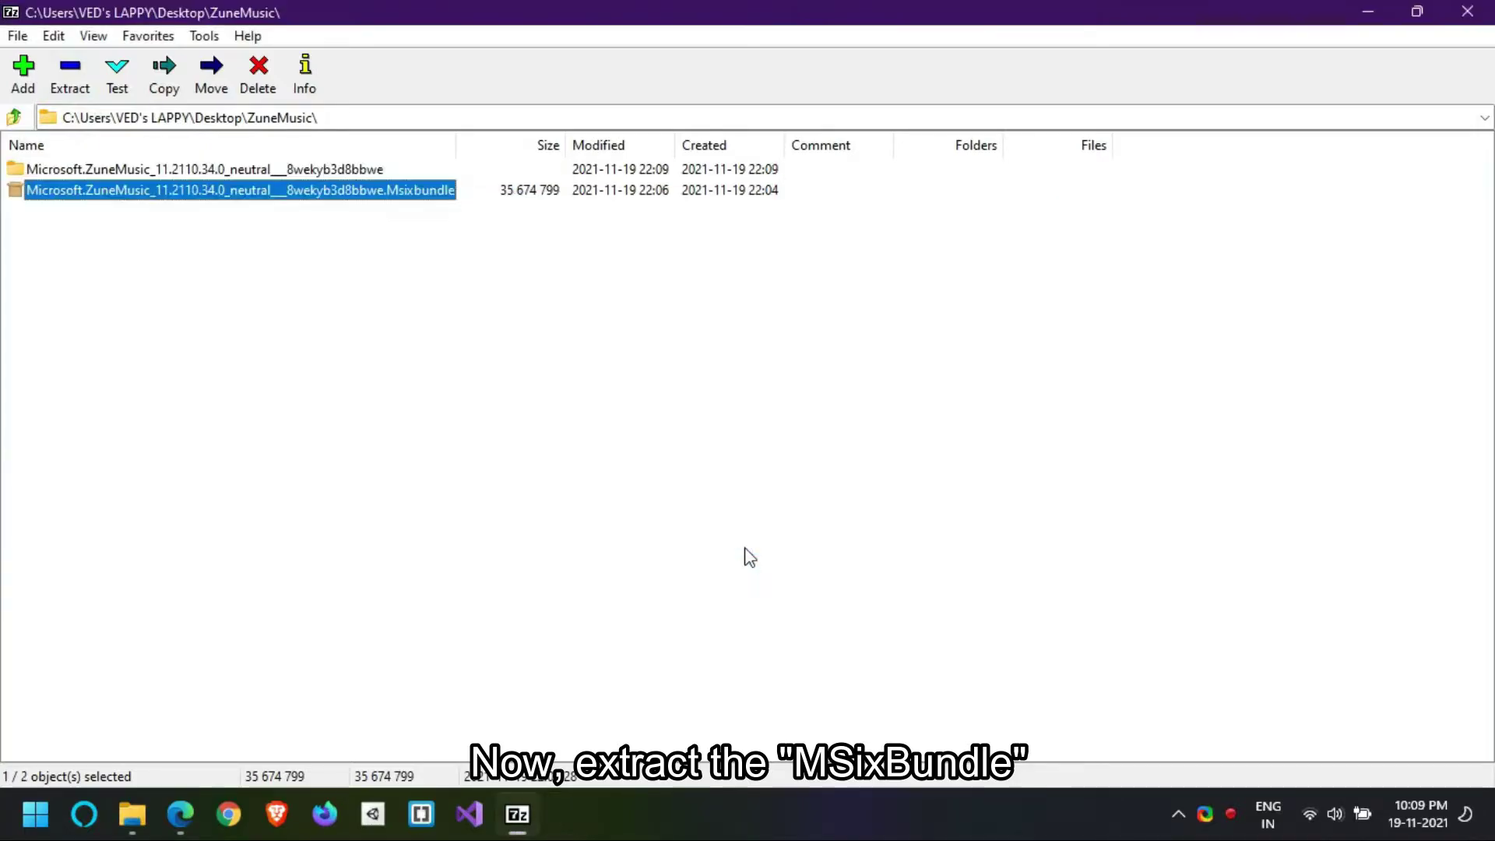
In the extracted bundle folder, extract App_11.2110.34.0_x64.msix into the App_11.2110.34.0_x64 subfolder.
double_click(366, 170)
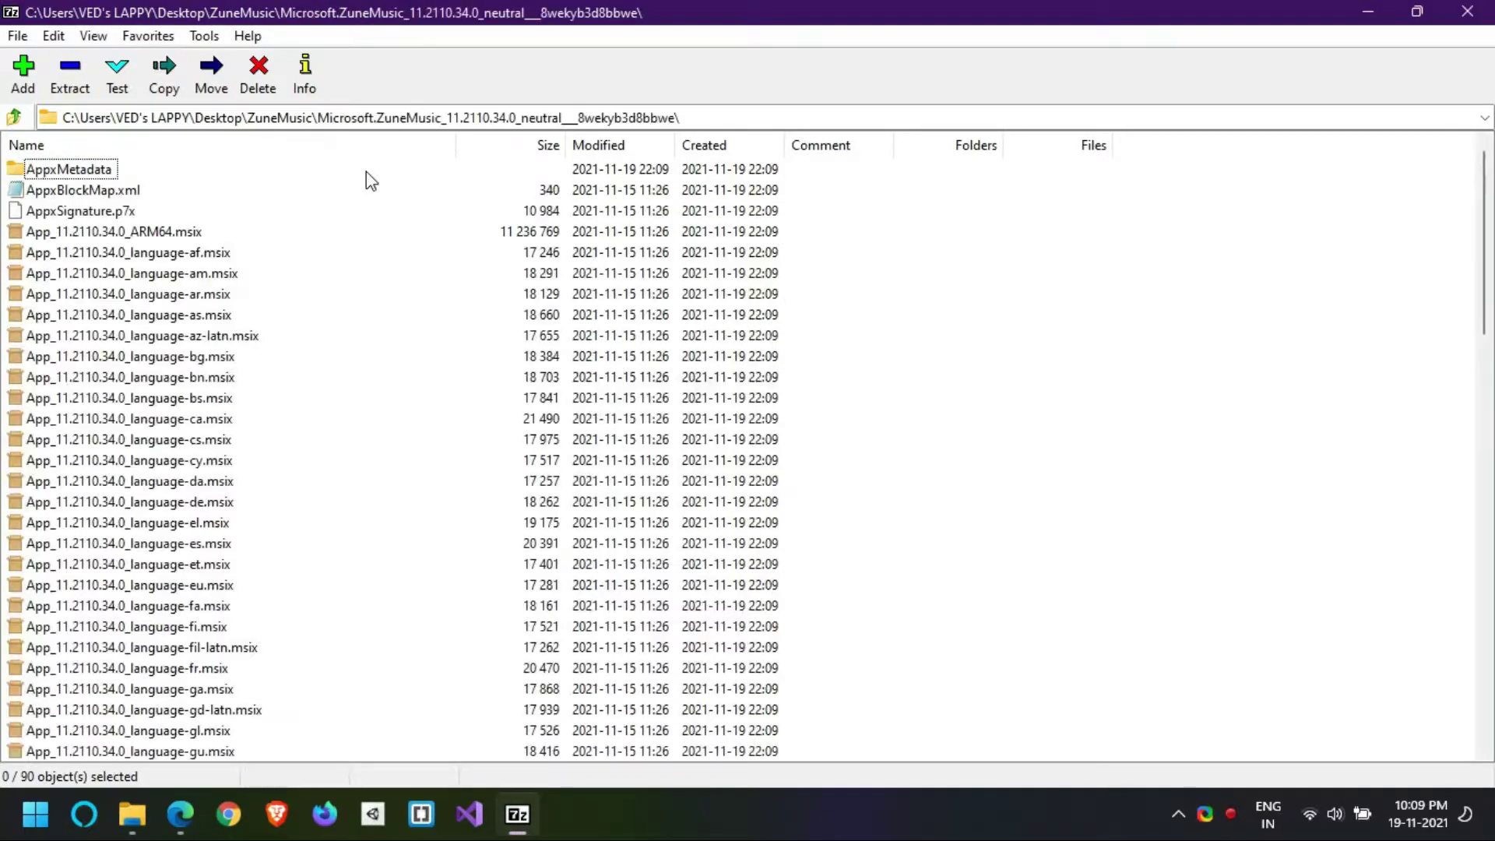
scroll(335, 335, "down", 5)
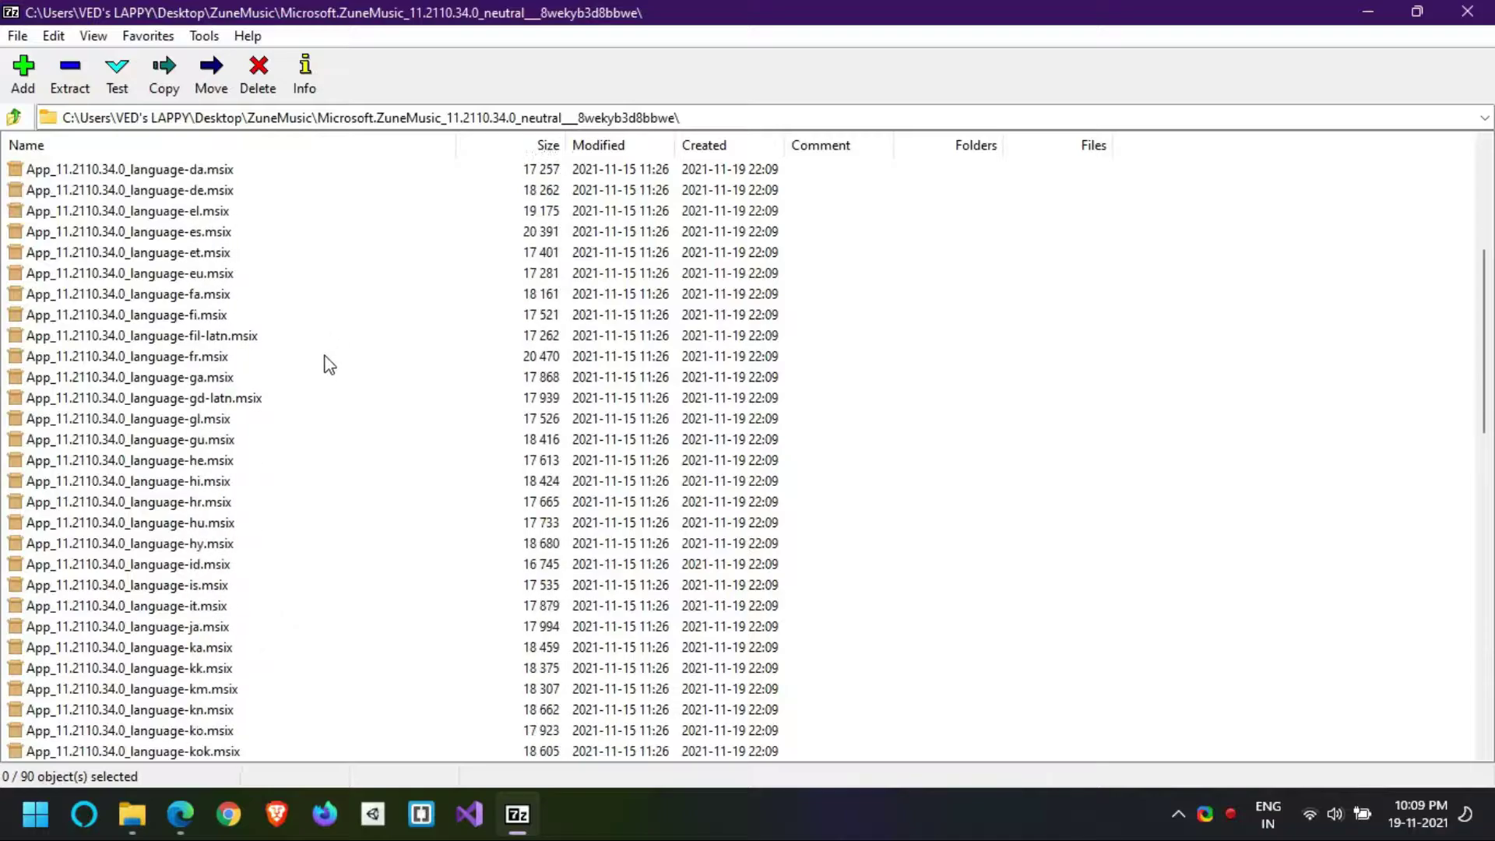
scroll(327, 366, "down", 15)
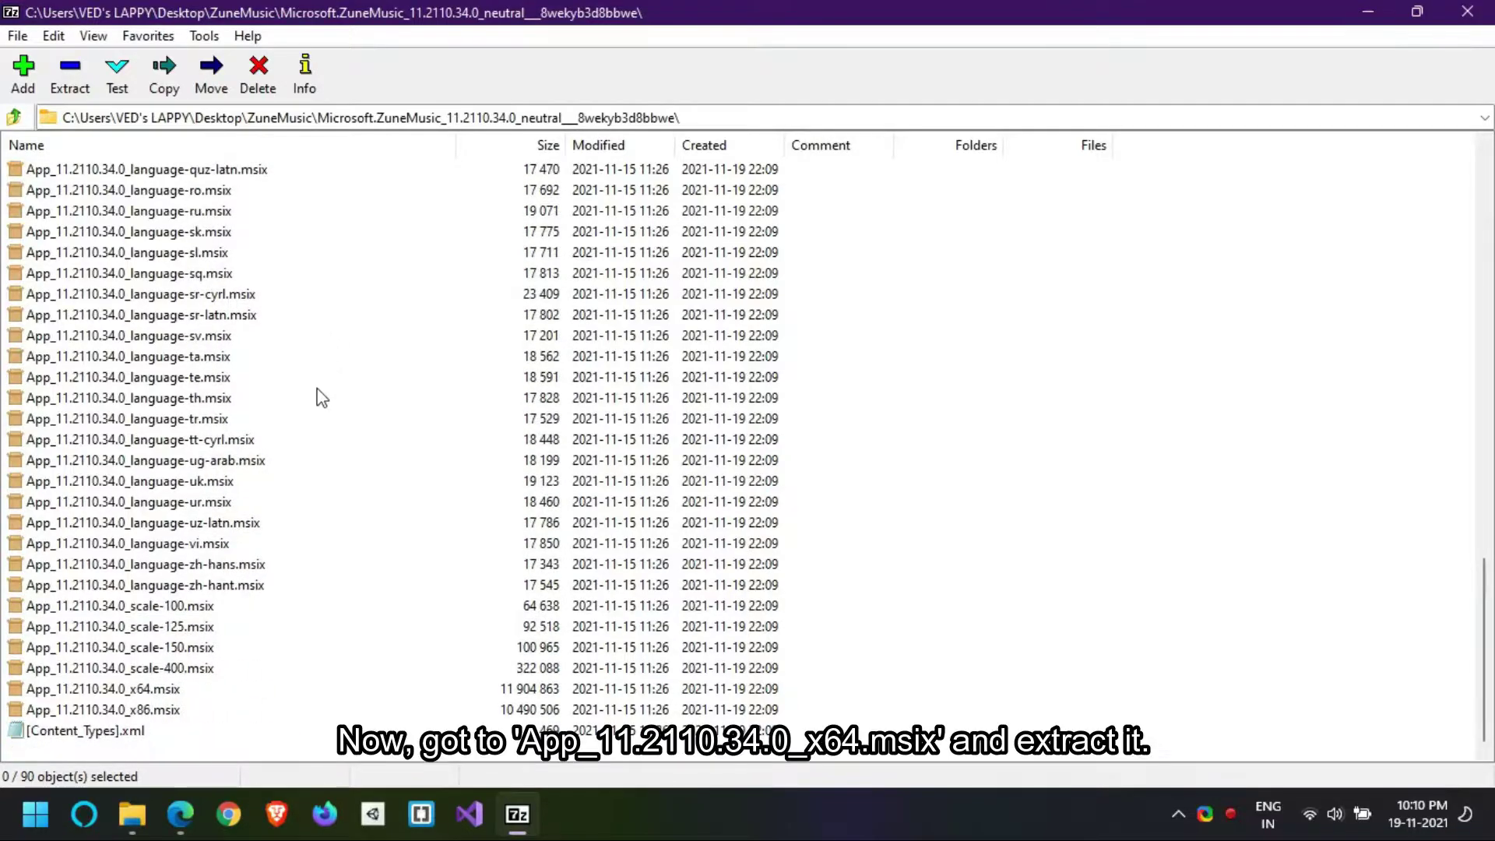
left_click(136, 693)
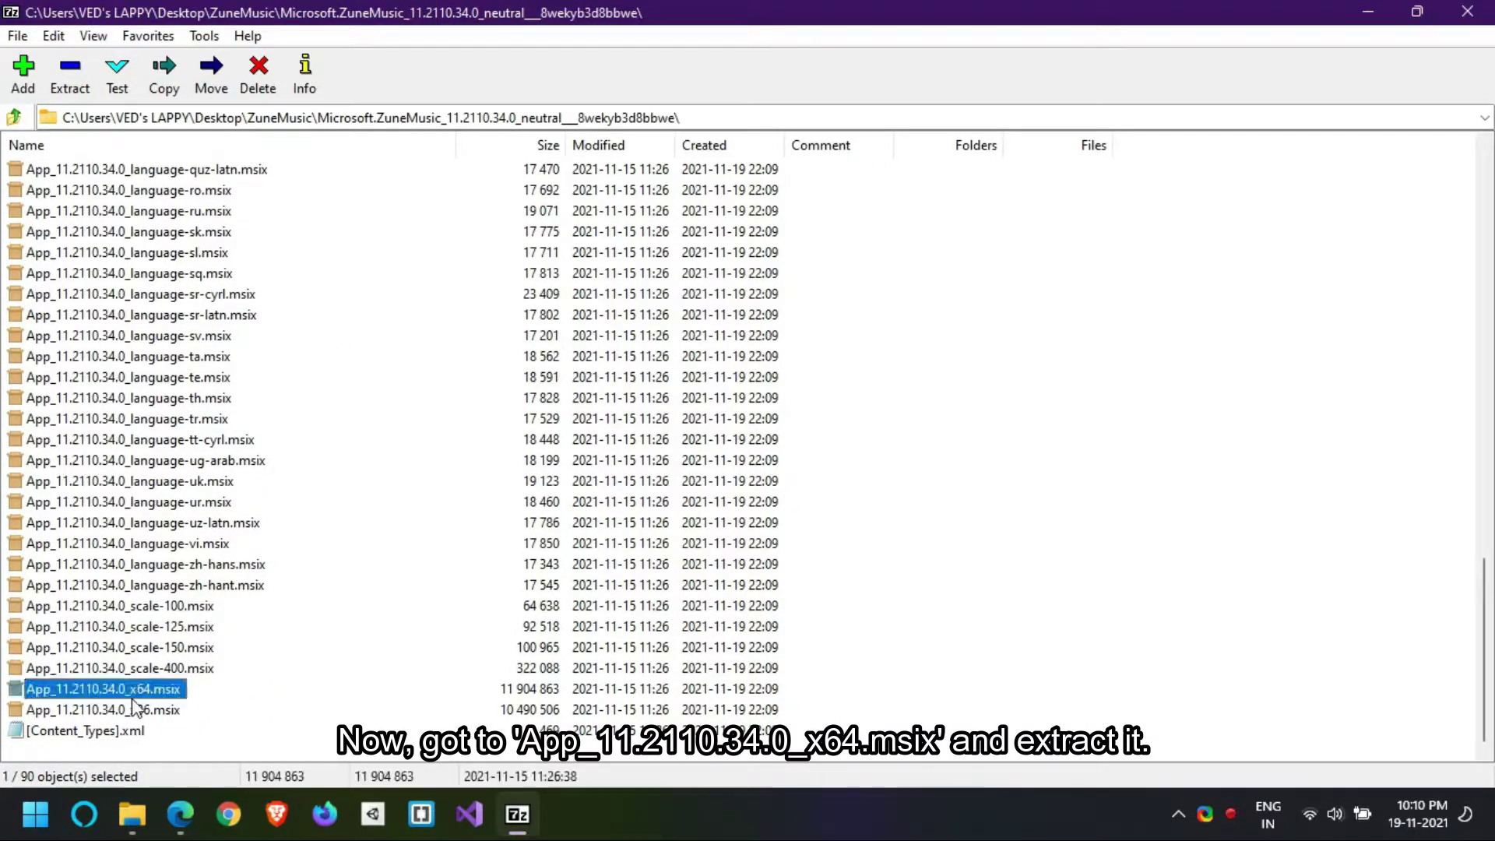
right_click(146, 696)
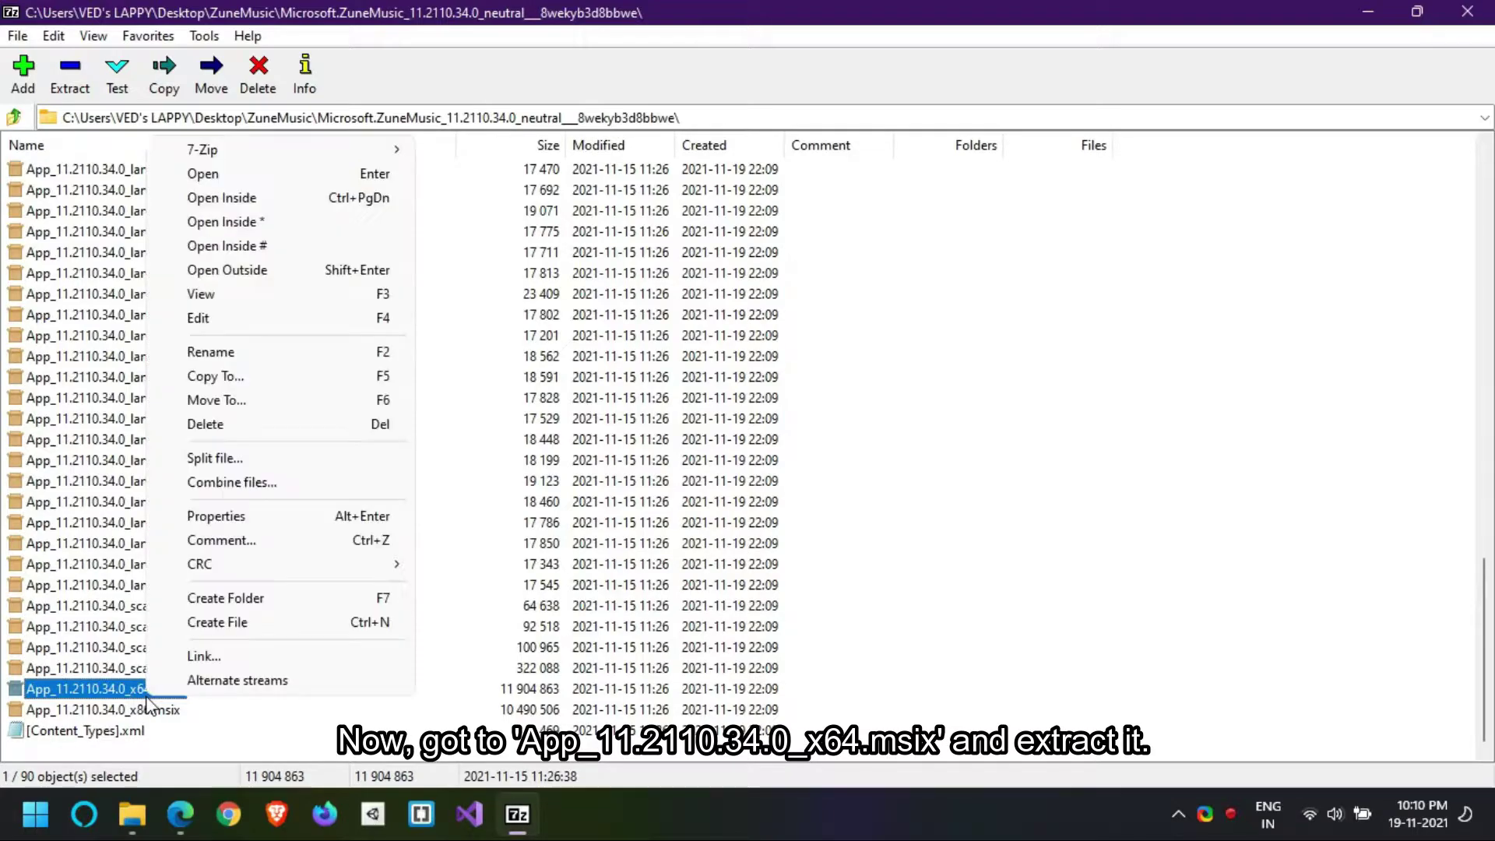
left_click(146, 697)
left_click(88, 84)
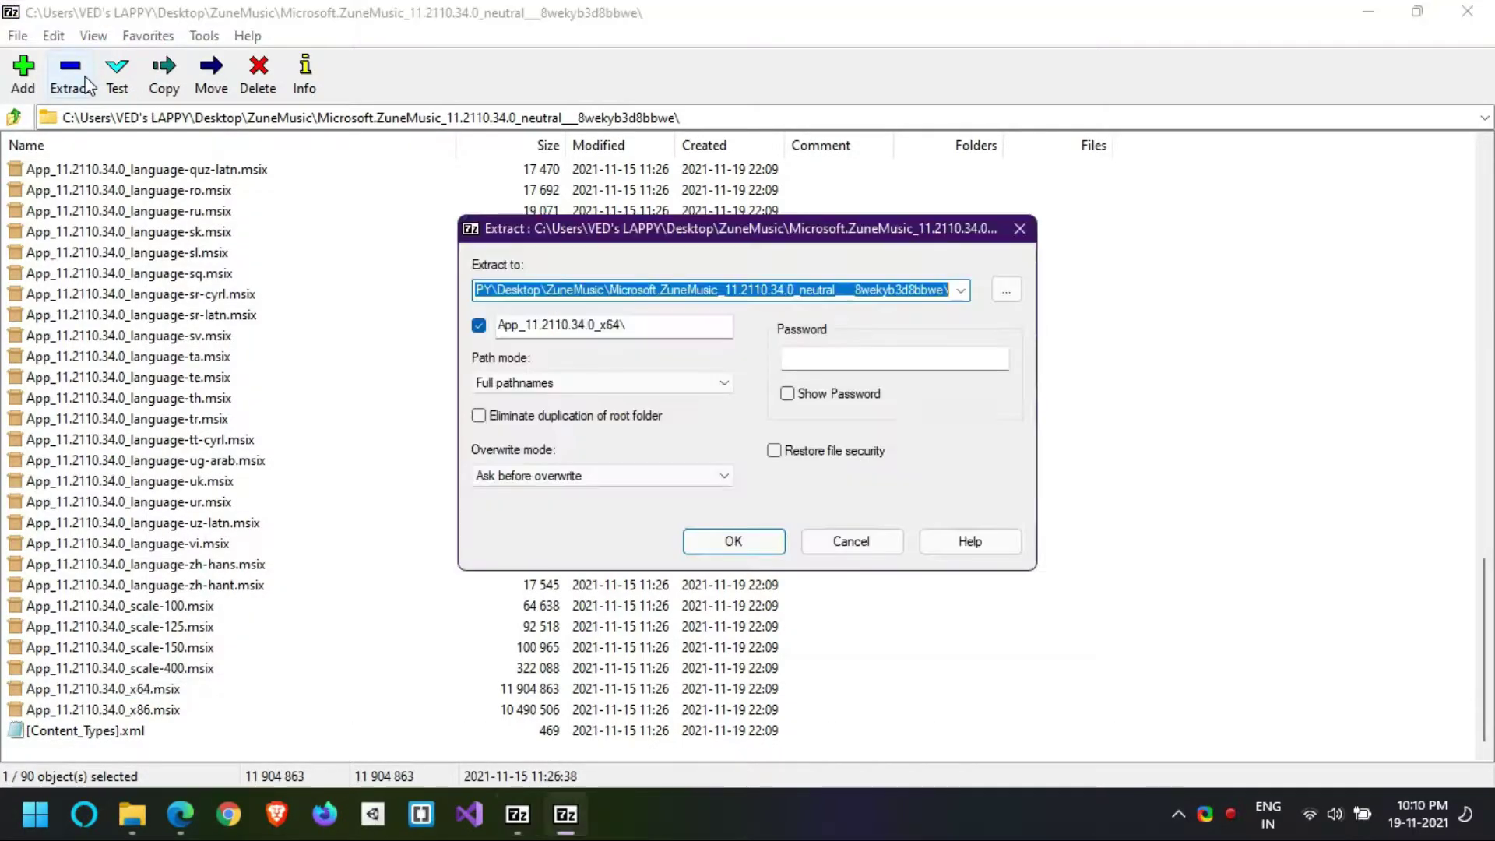
left_click(724, 543)
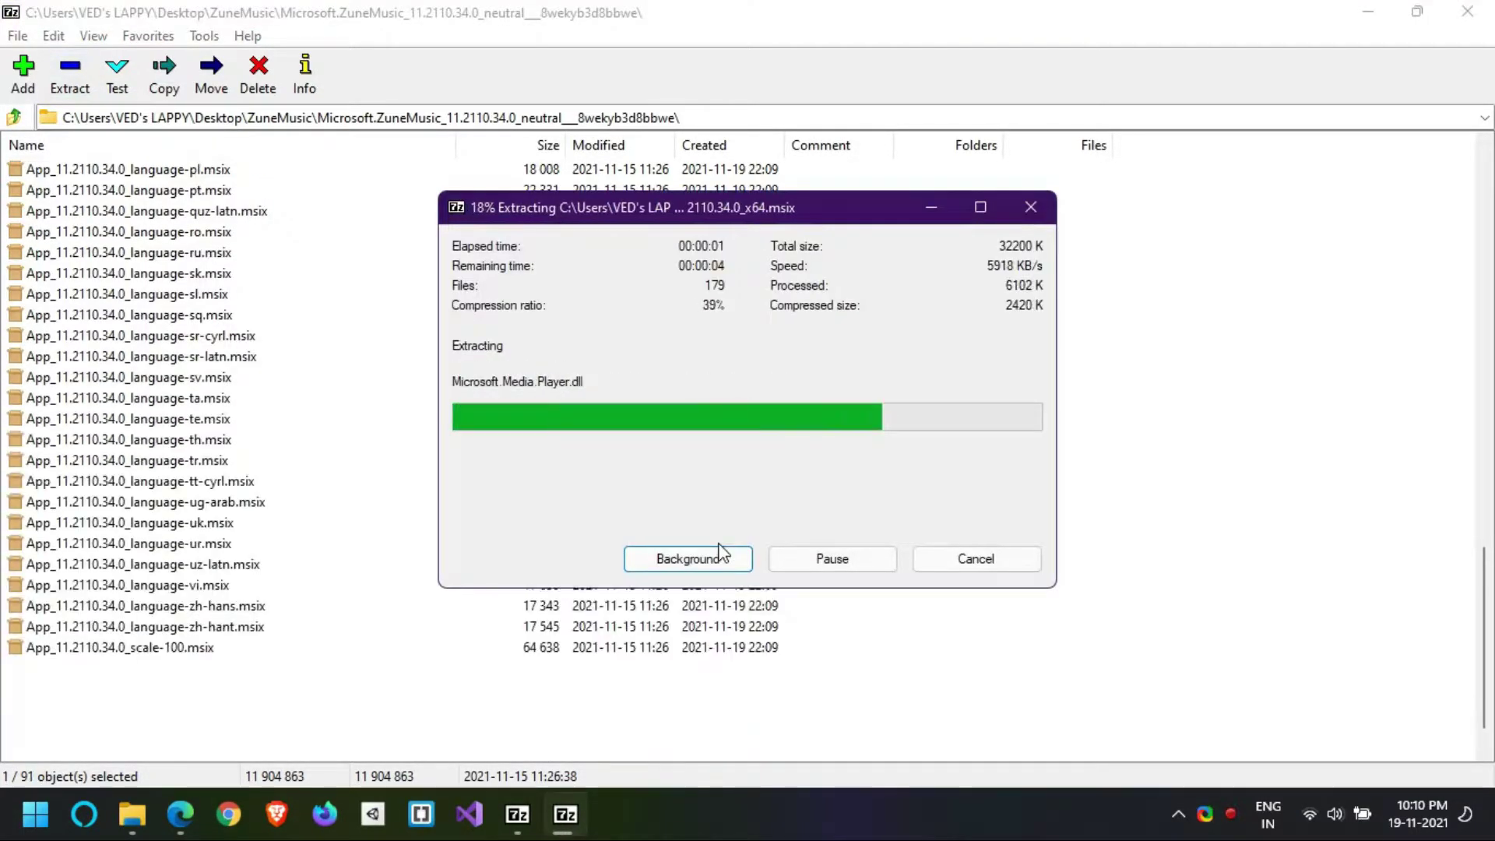
Go into the App_11.2110.34.0_x64 folder and open AppxManifest.xml for editing in Brackets.
left_click_drag(1486, 699, 1484, 300)
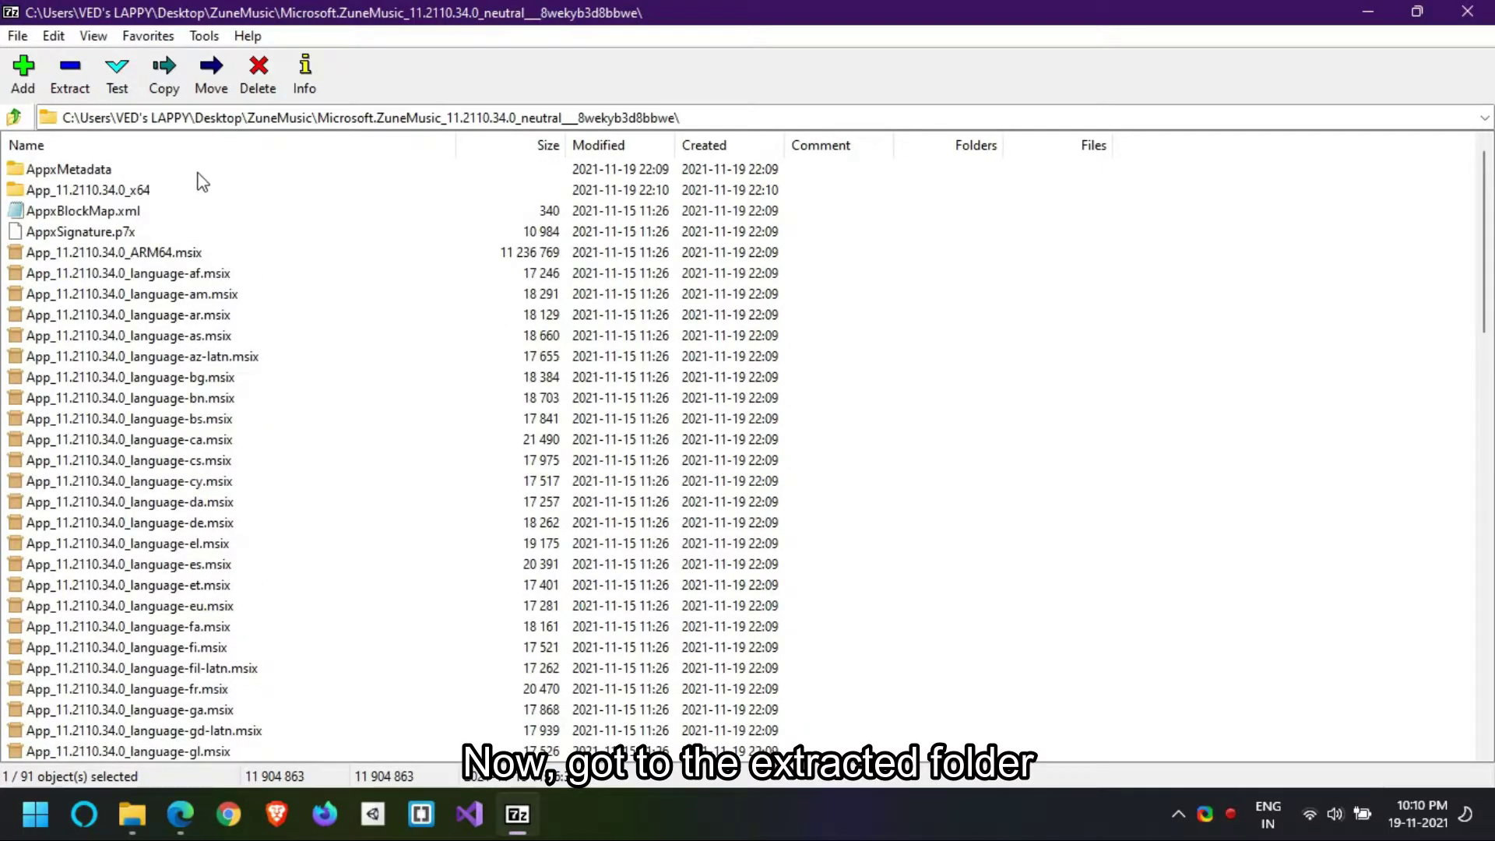
left_click(183, 191)
double_click(117, 191)
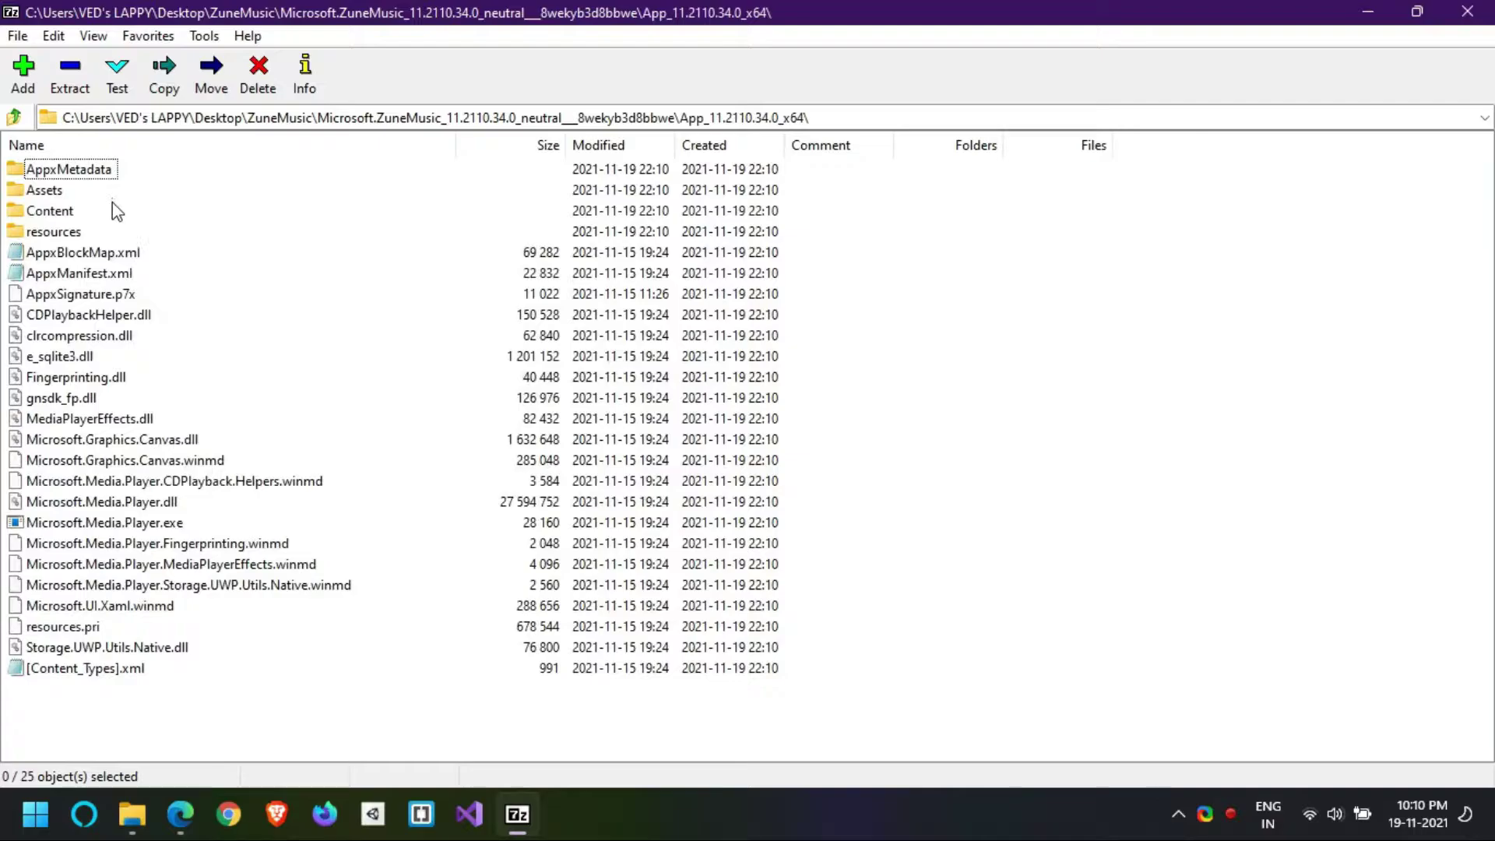
left_click(117, 273)
right_click(128, 282)
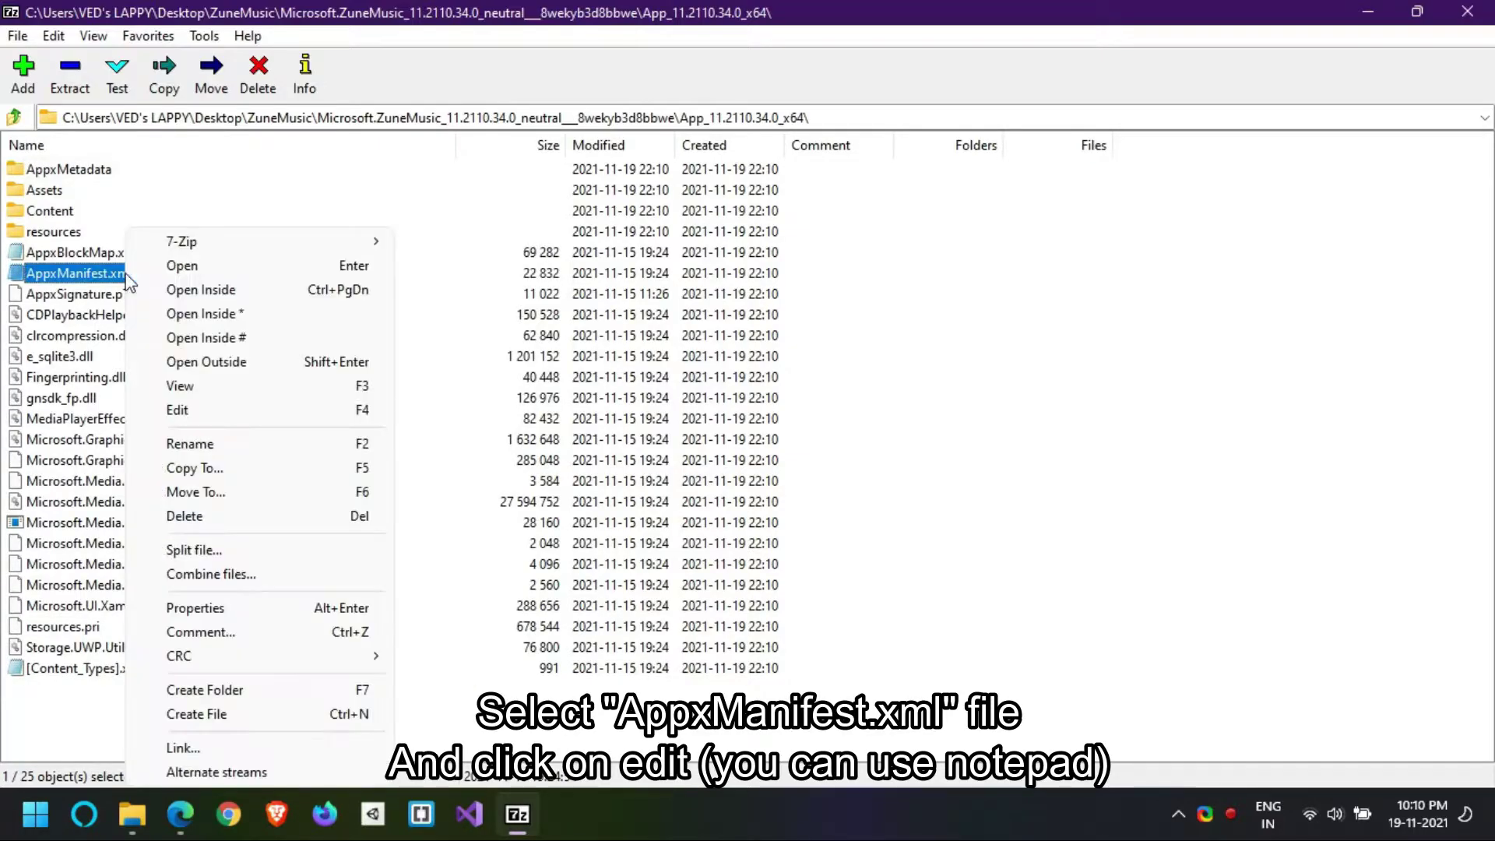
left_click(195, 275)
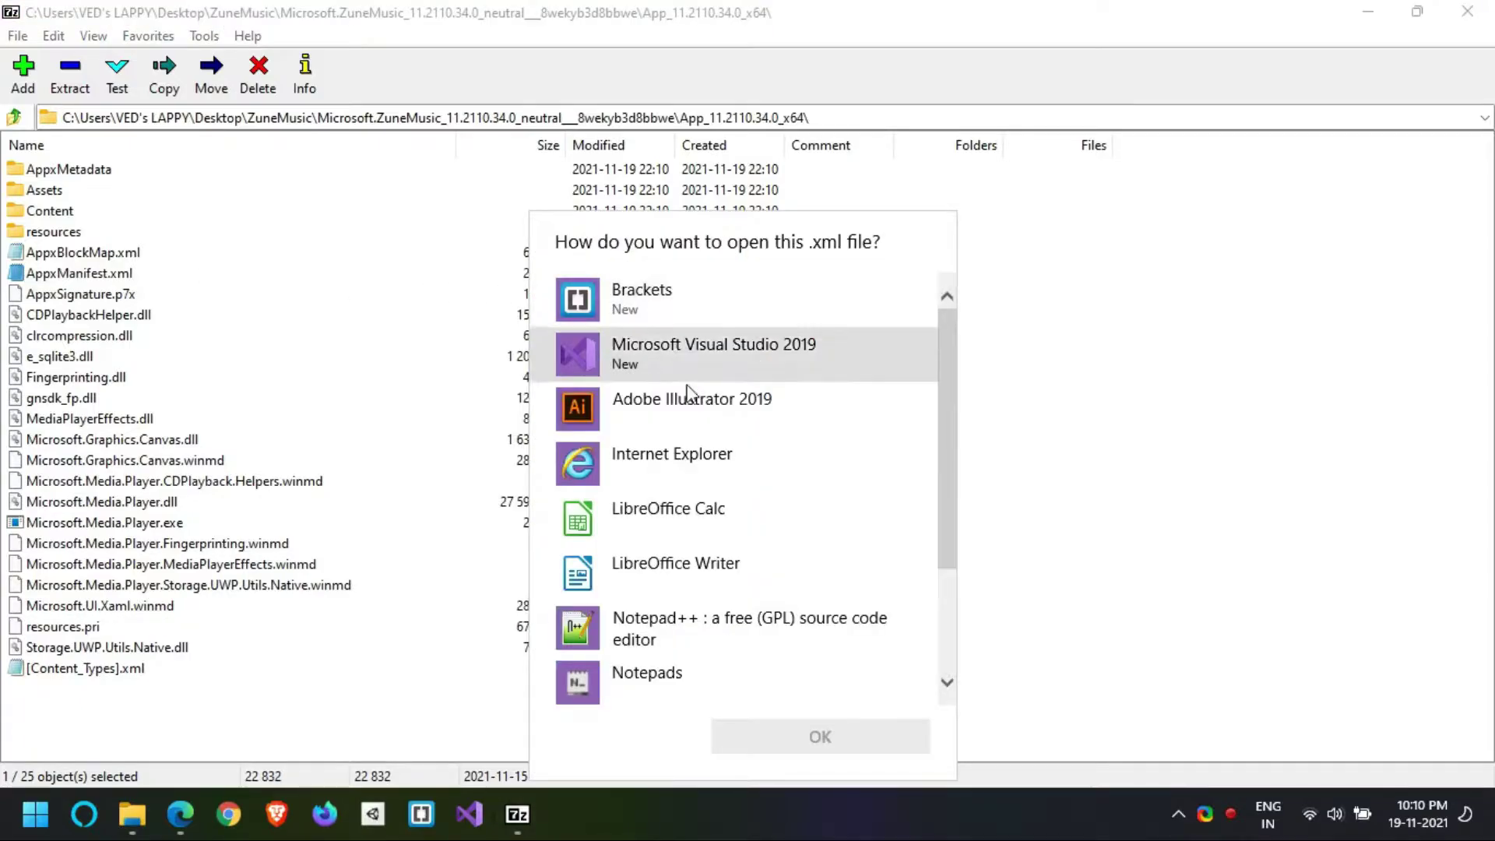
scroll(735, 654, "down", 1)
scroll(721, 615, "up", 1)
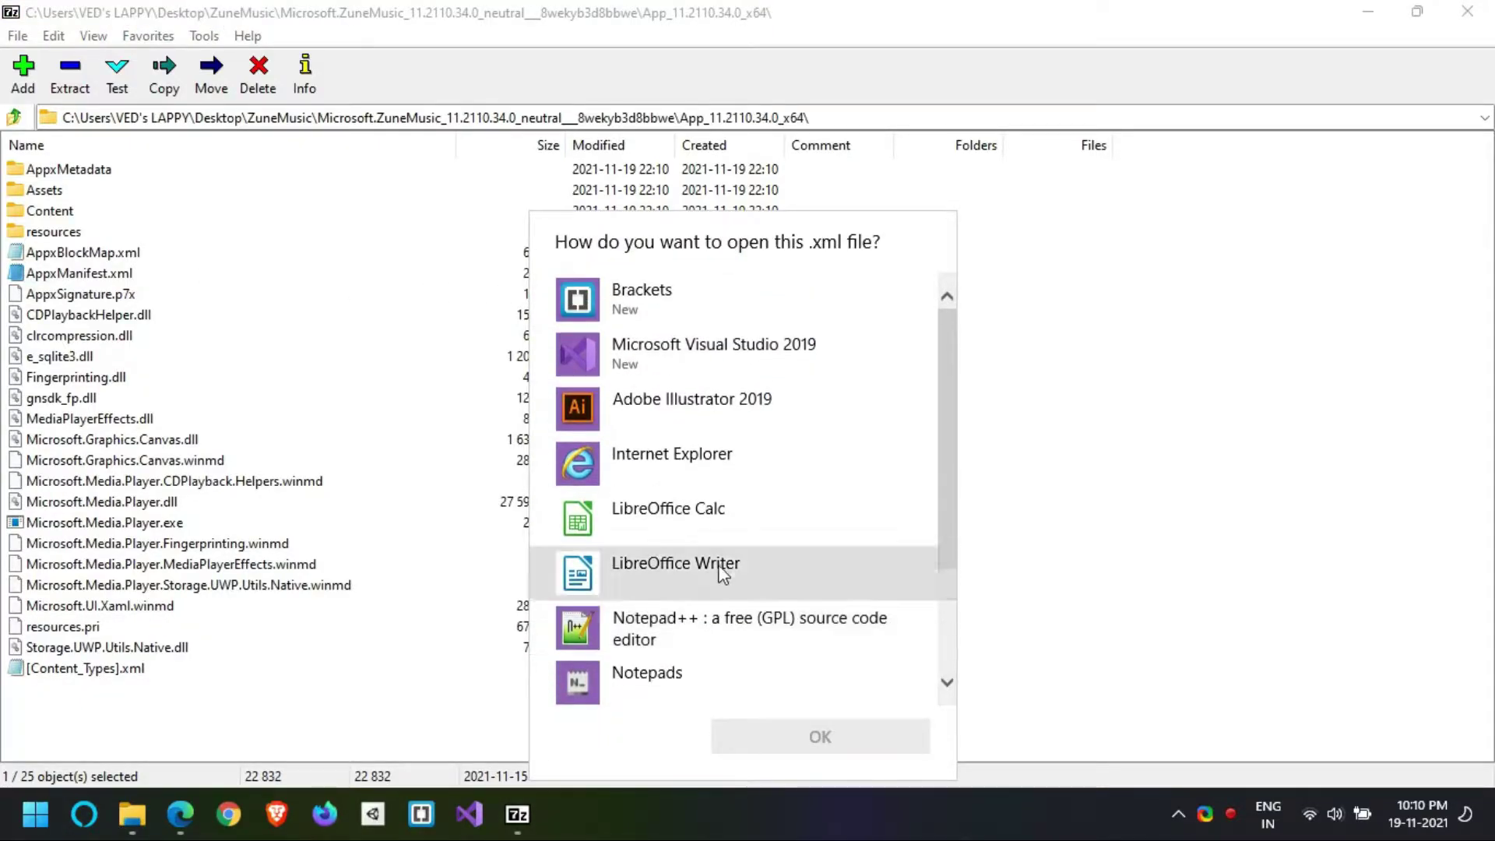
left_click(718, 320)
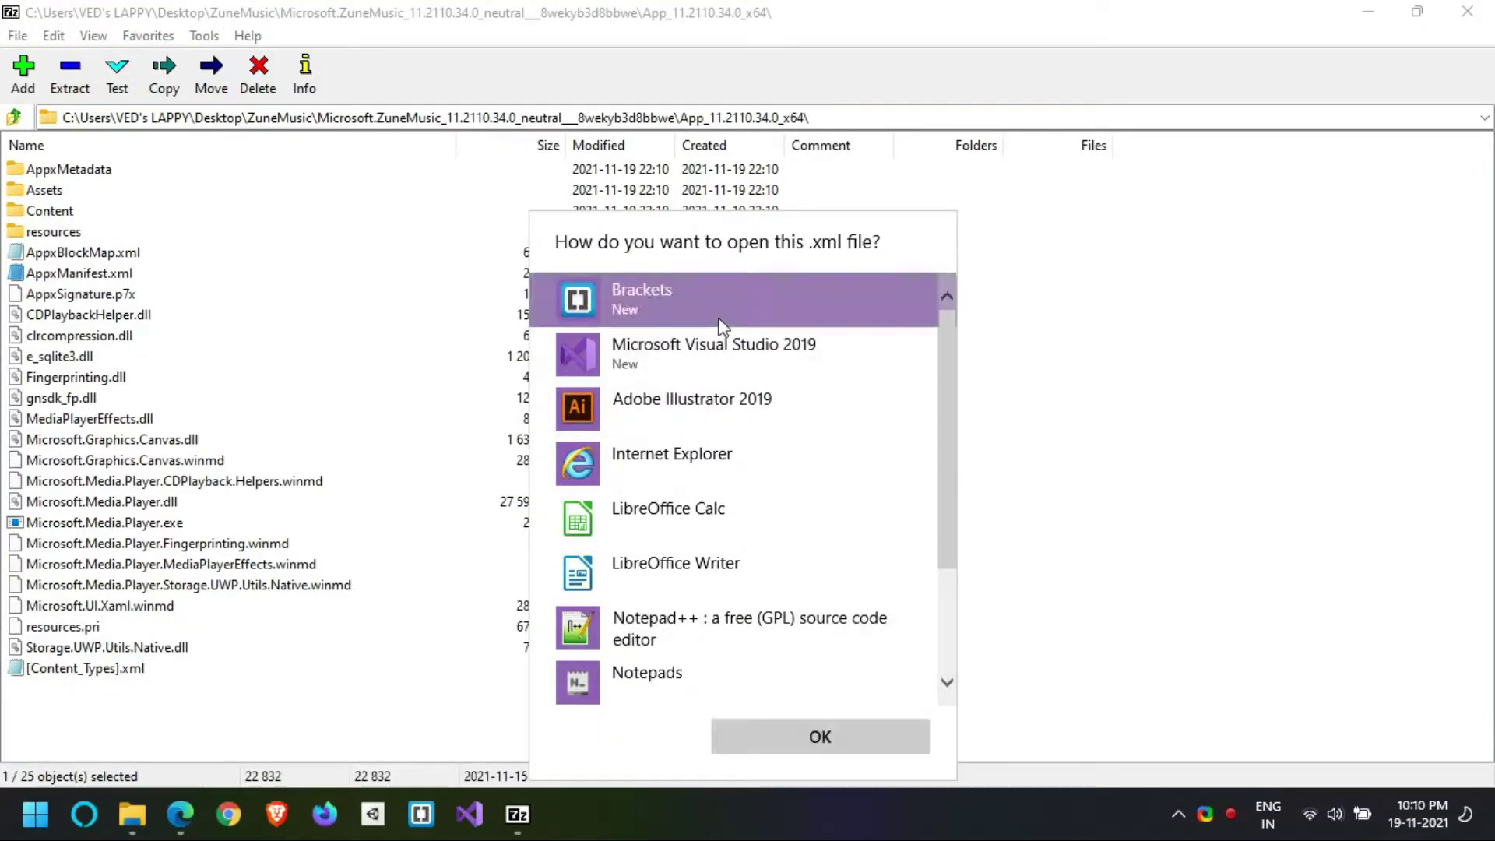
left_click(785, 730)
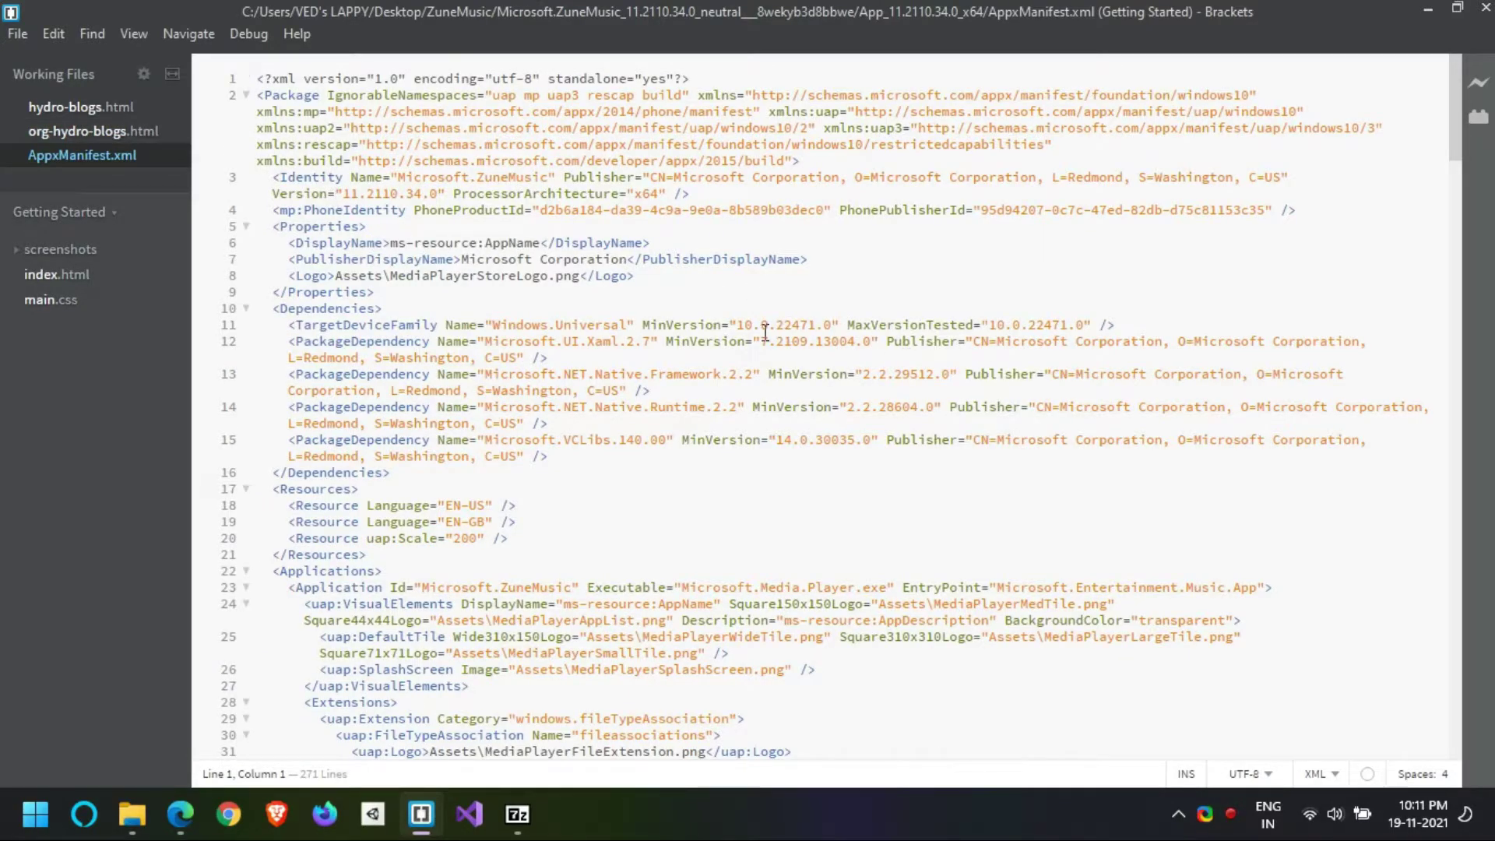
Switch to the article in the browser and copy the OS build value 10.0.22000.0 from instruction 7.
left_click(180, 814)
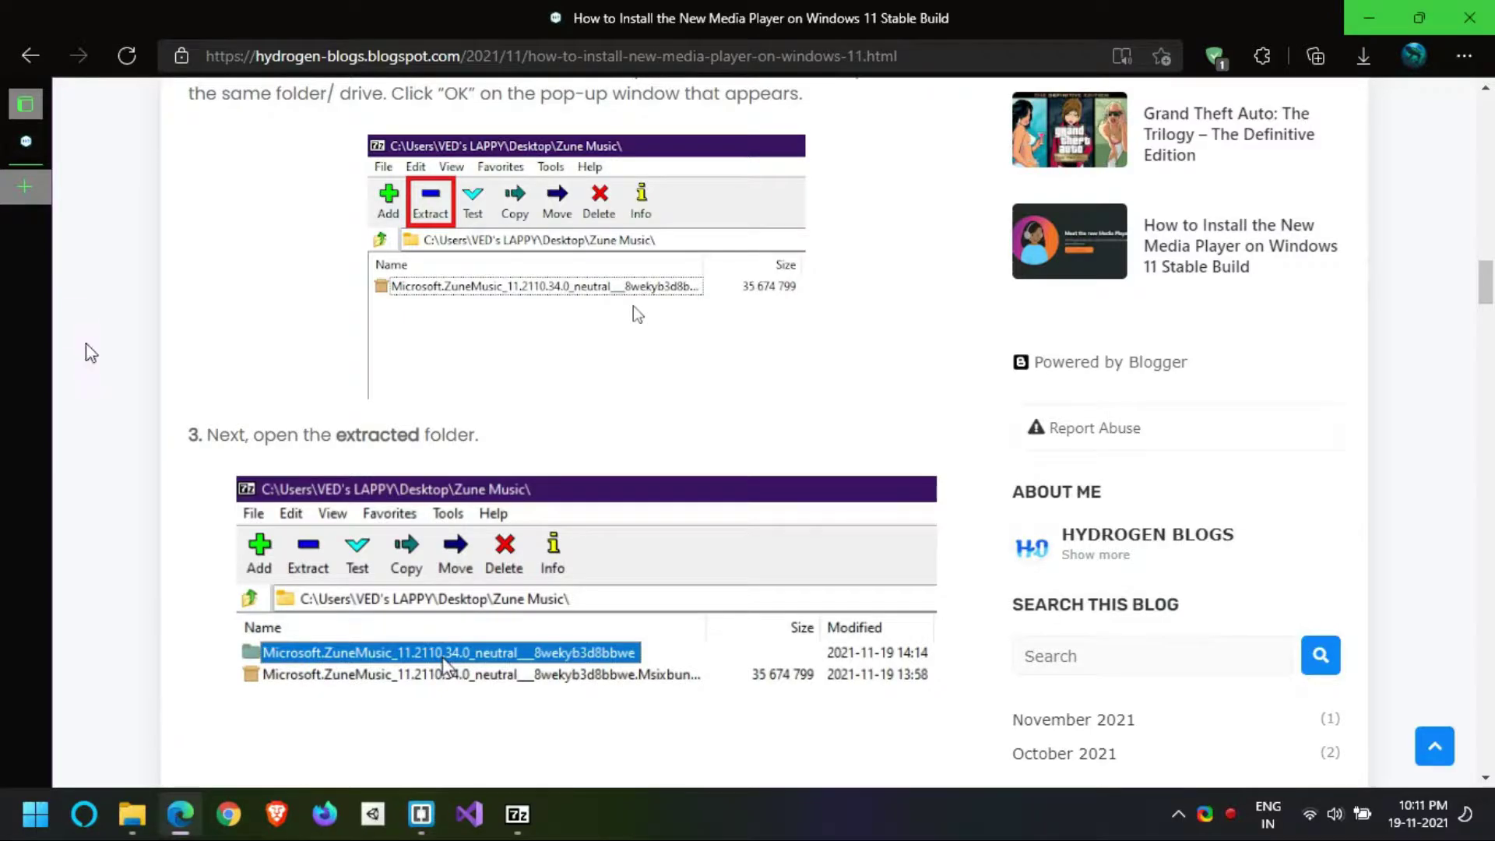
scroll(369, 350, "down", 5)
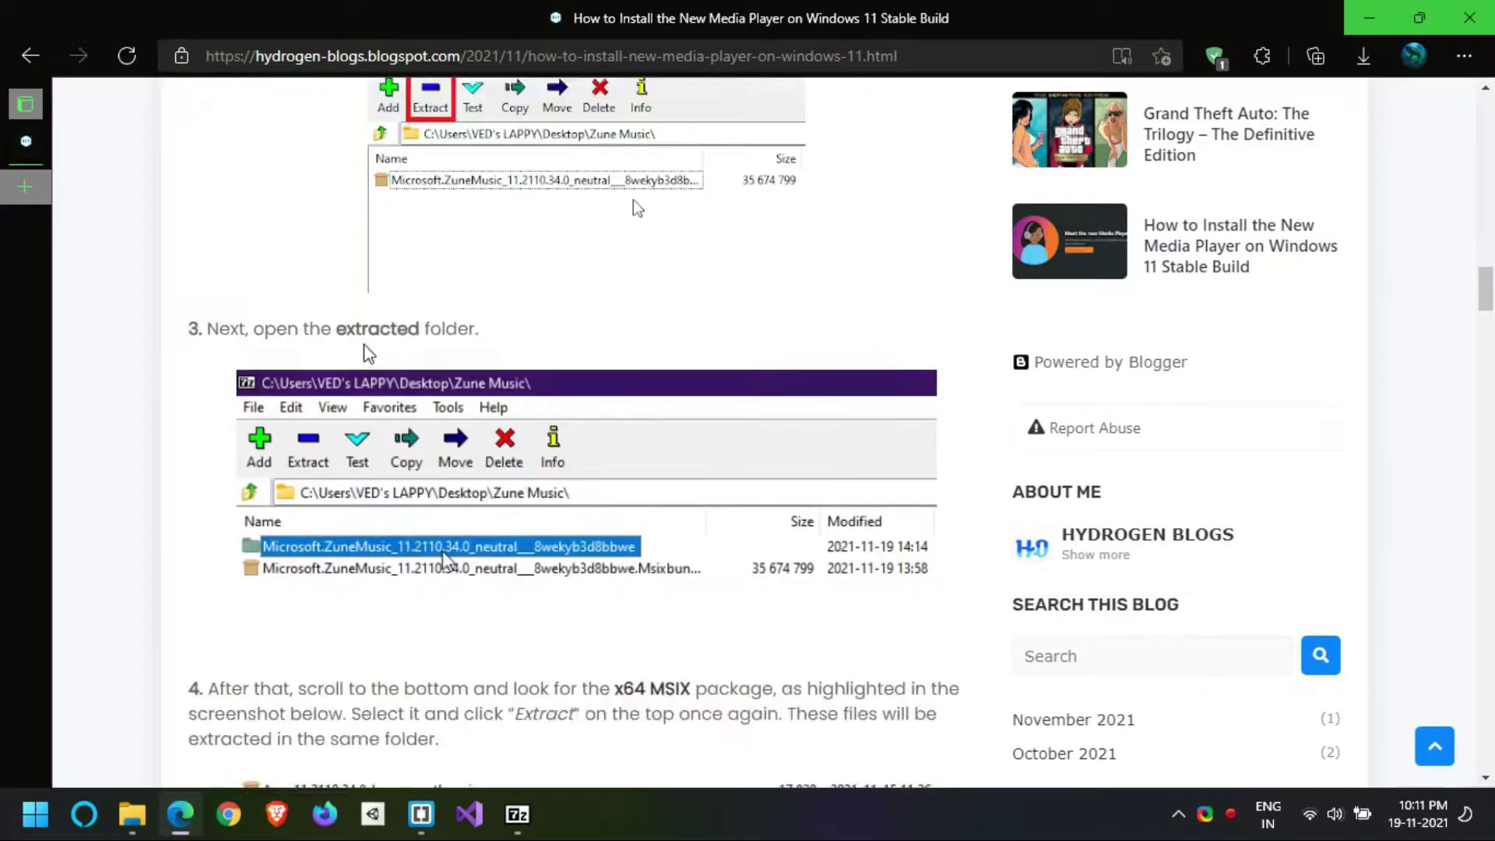
scroll(365, 350, "down", 15)
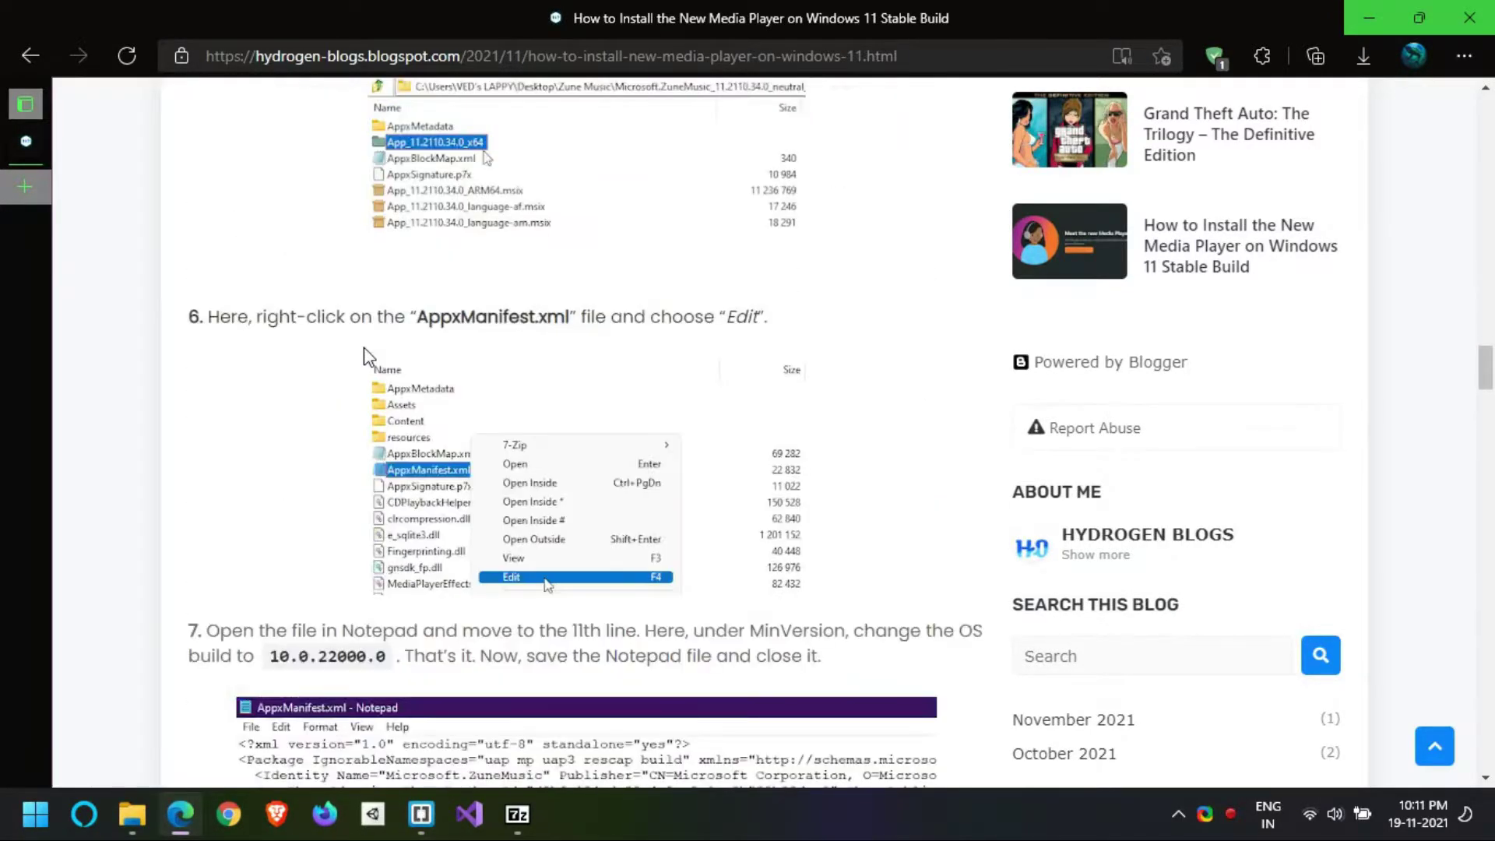
double_click(348, 337)
key("ctrl+c")
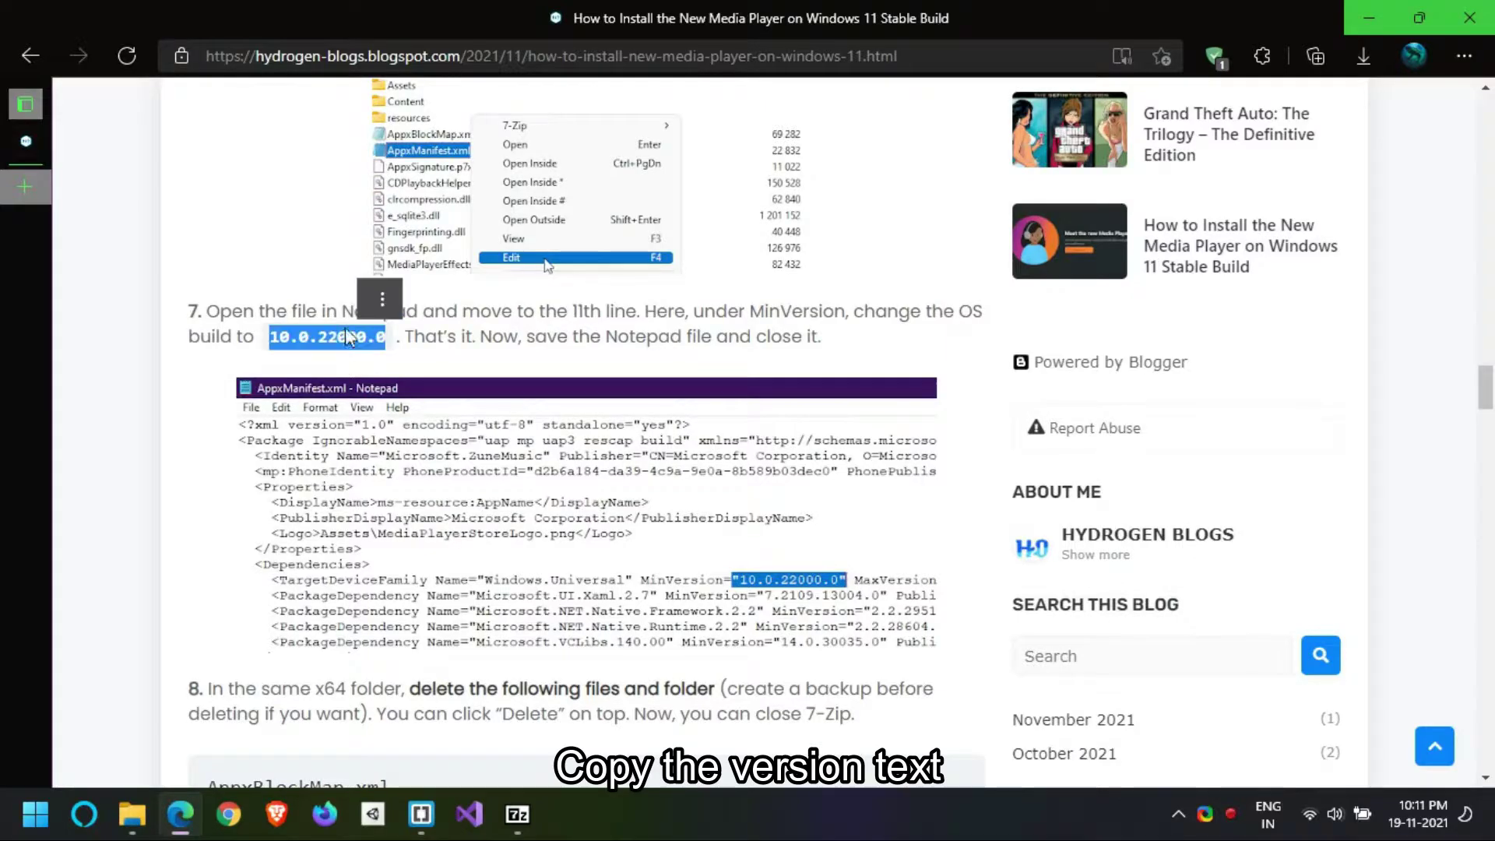
left_click(380, 306)
left_click(500, 346)
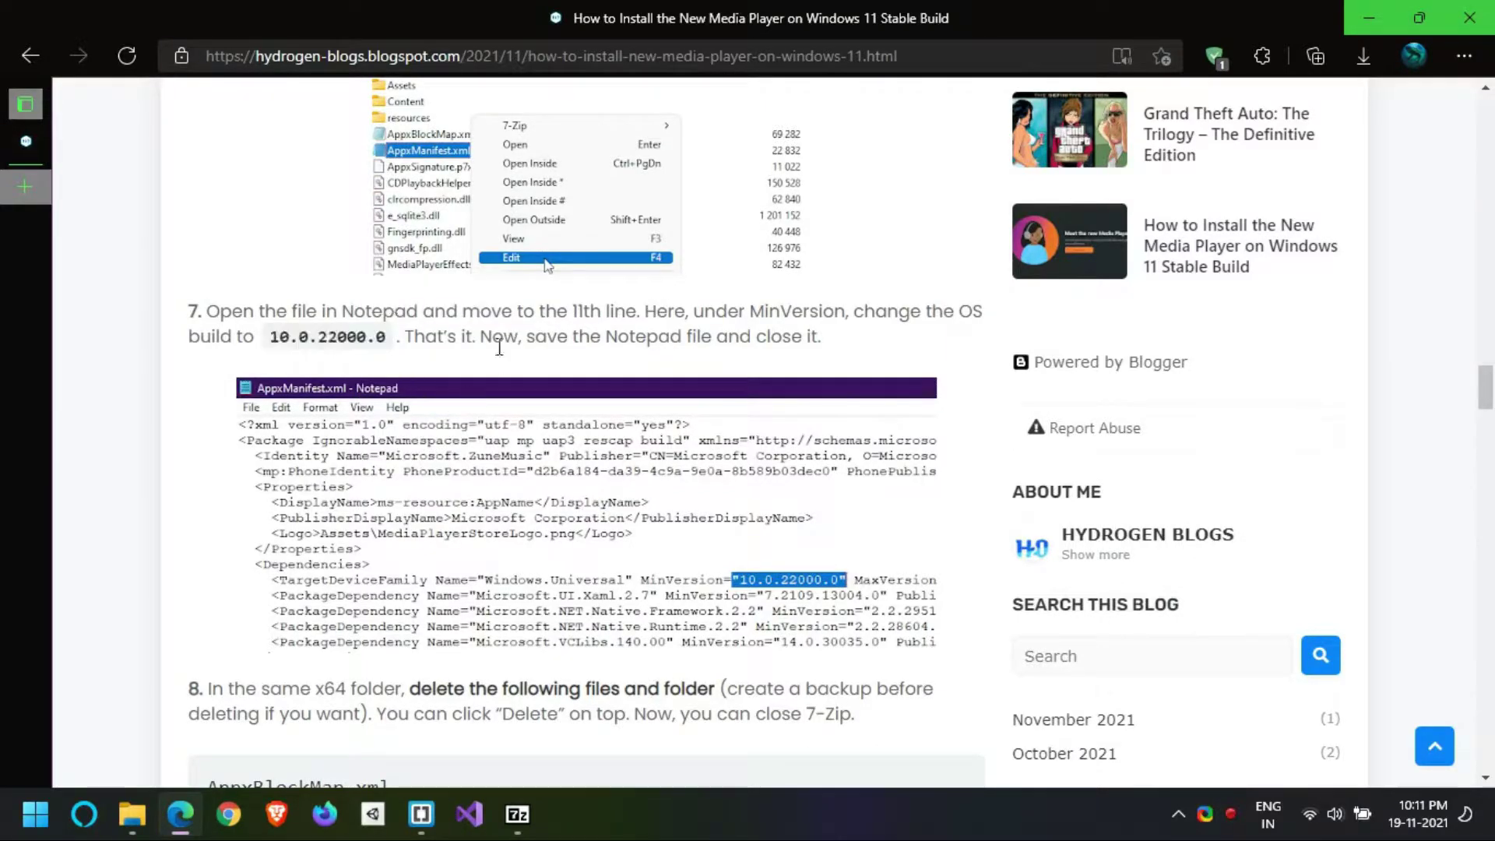
Set the TargetDeviceFamily MinVersion on line 11 of AppxManifest.xml to 10.0.22000.0 in Brackets, save the file and close the editor.
left_click(430, 814)
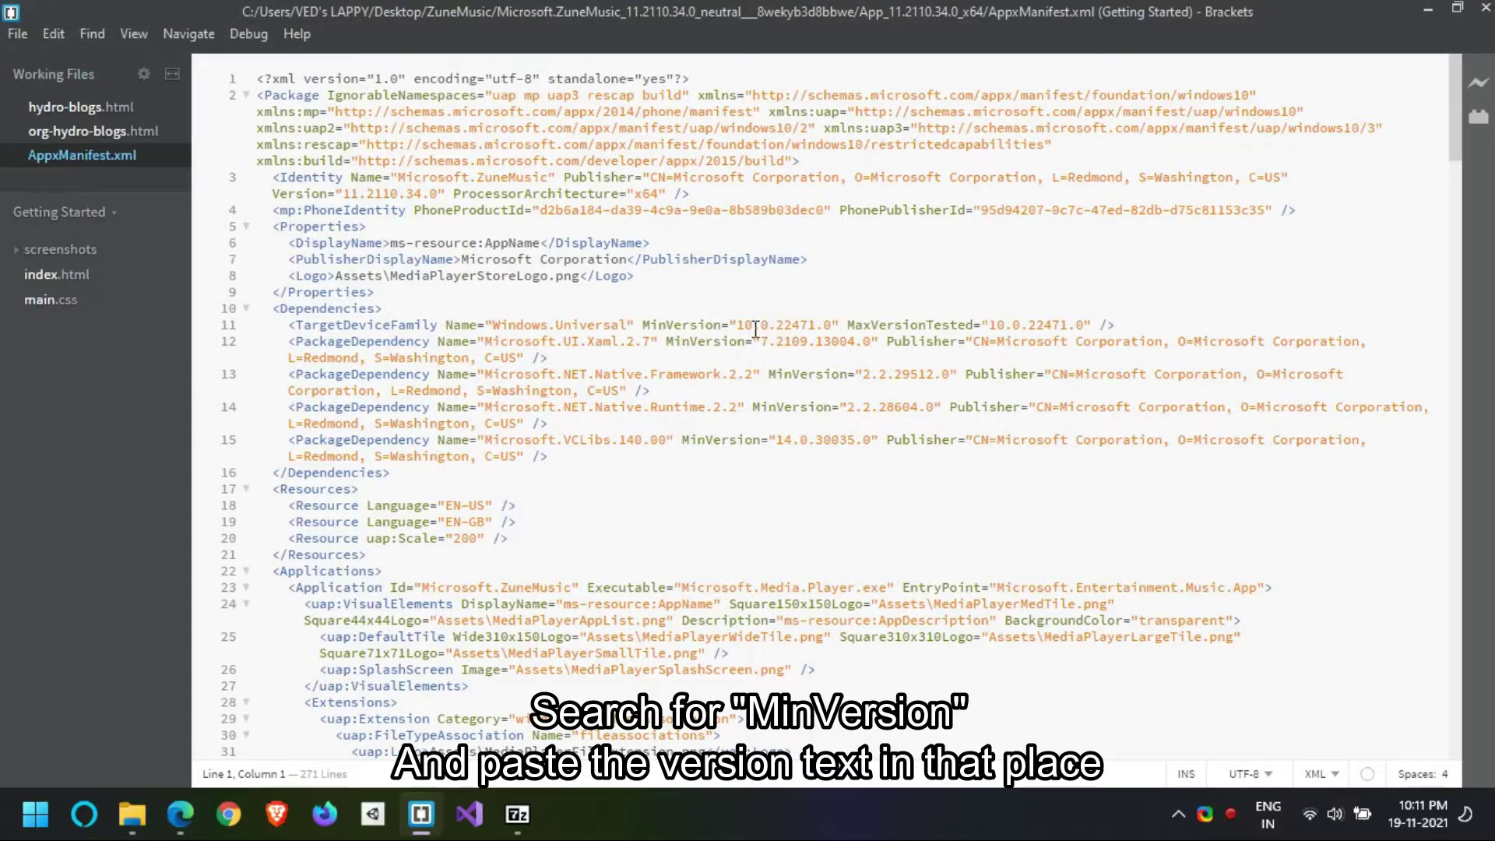
left_click_drag(737, 327, 830, 329)
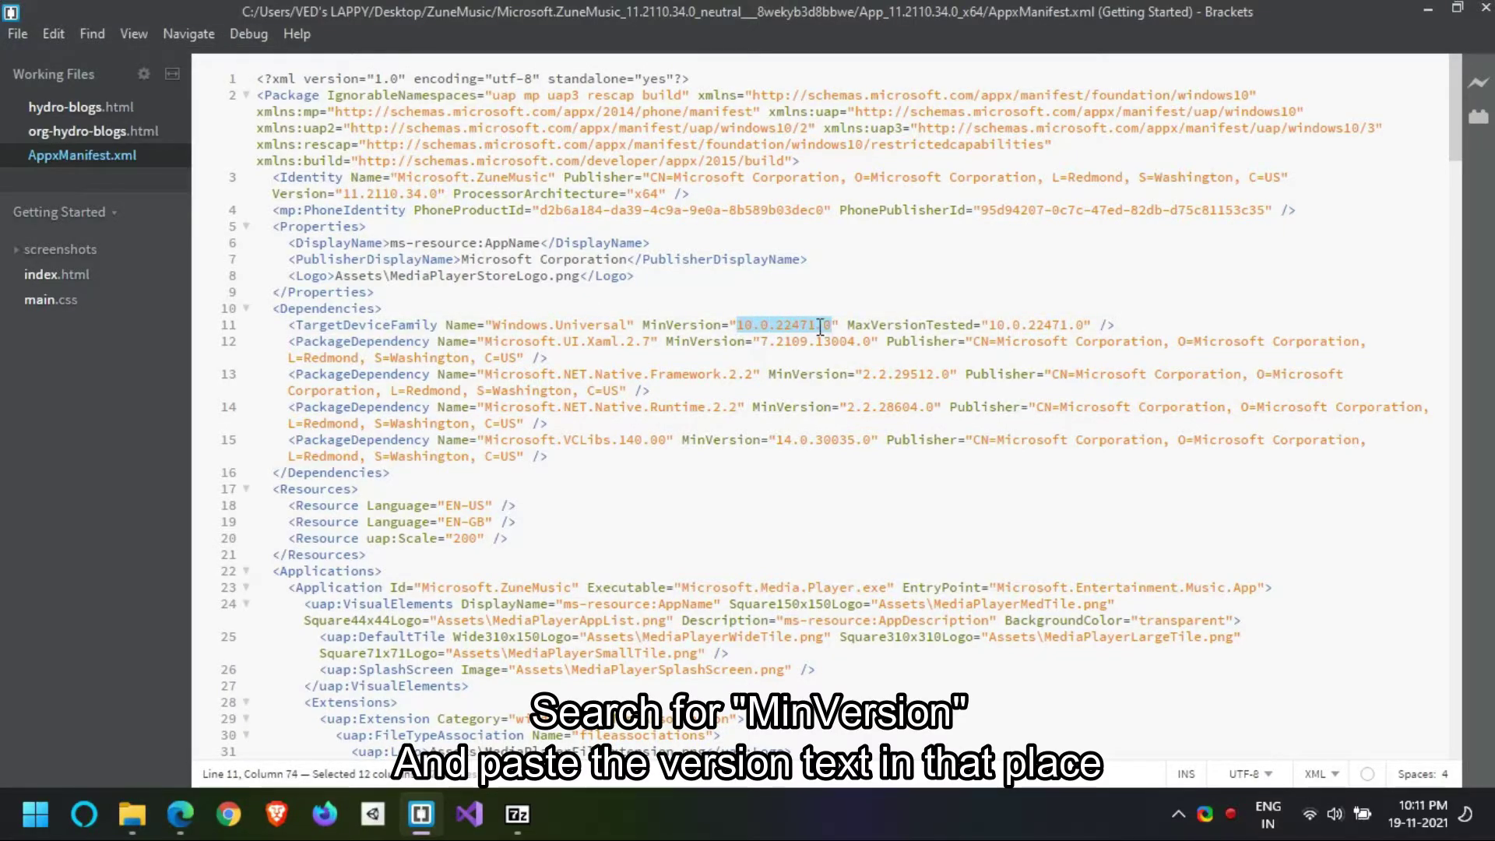
right_click(820, 327)
left_click(847, 466)
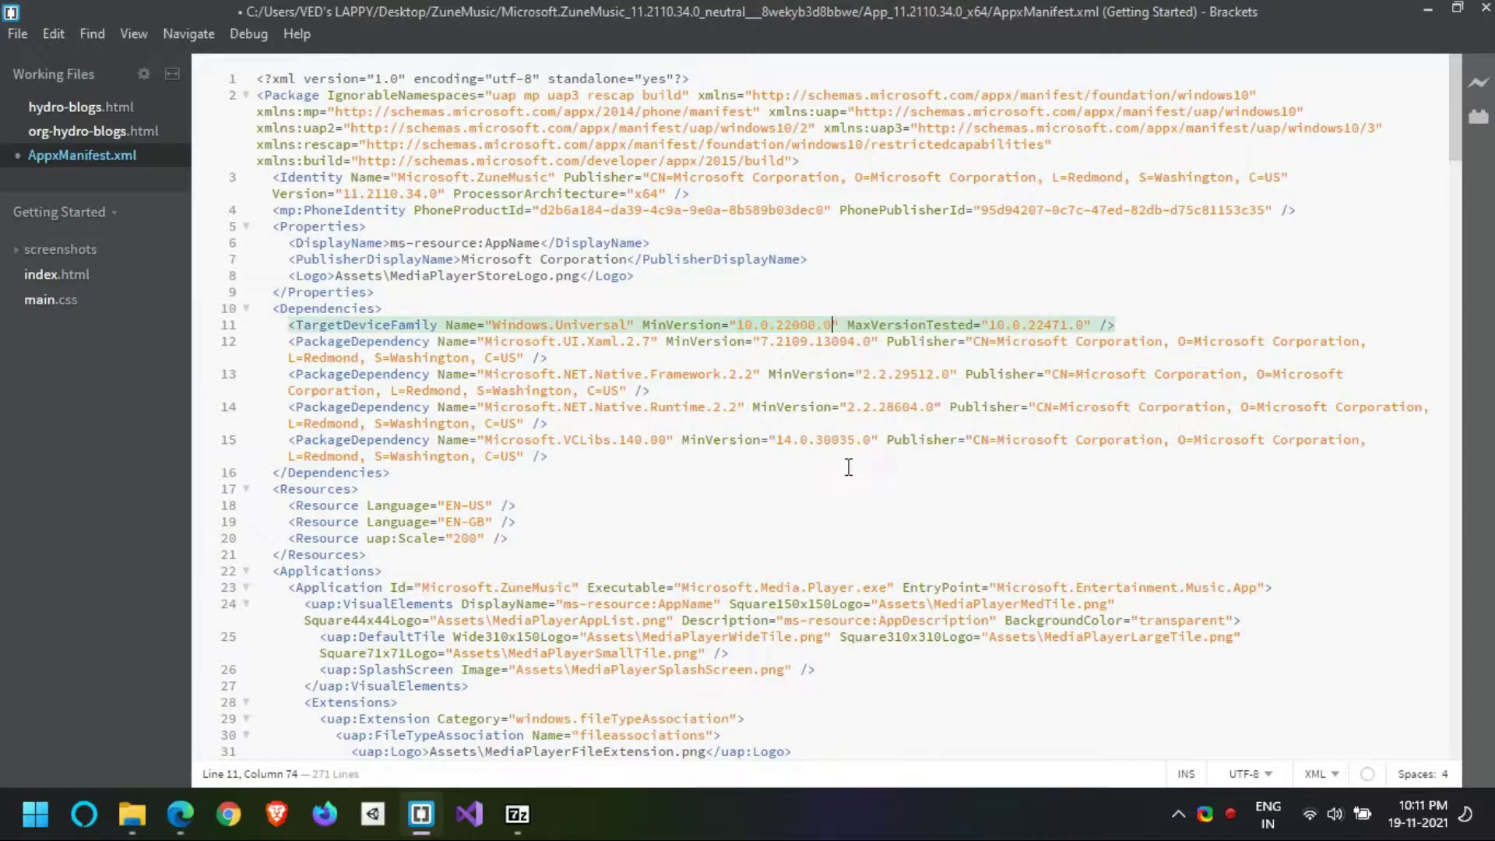
left_click(922, 304)
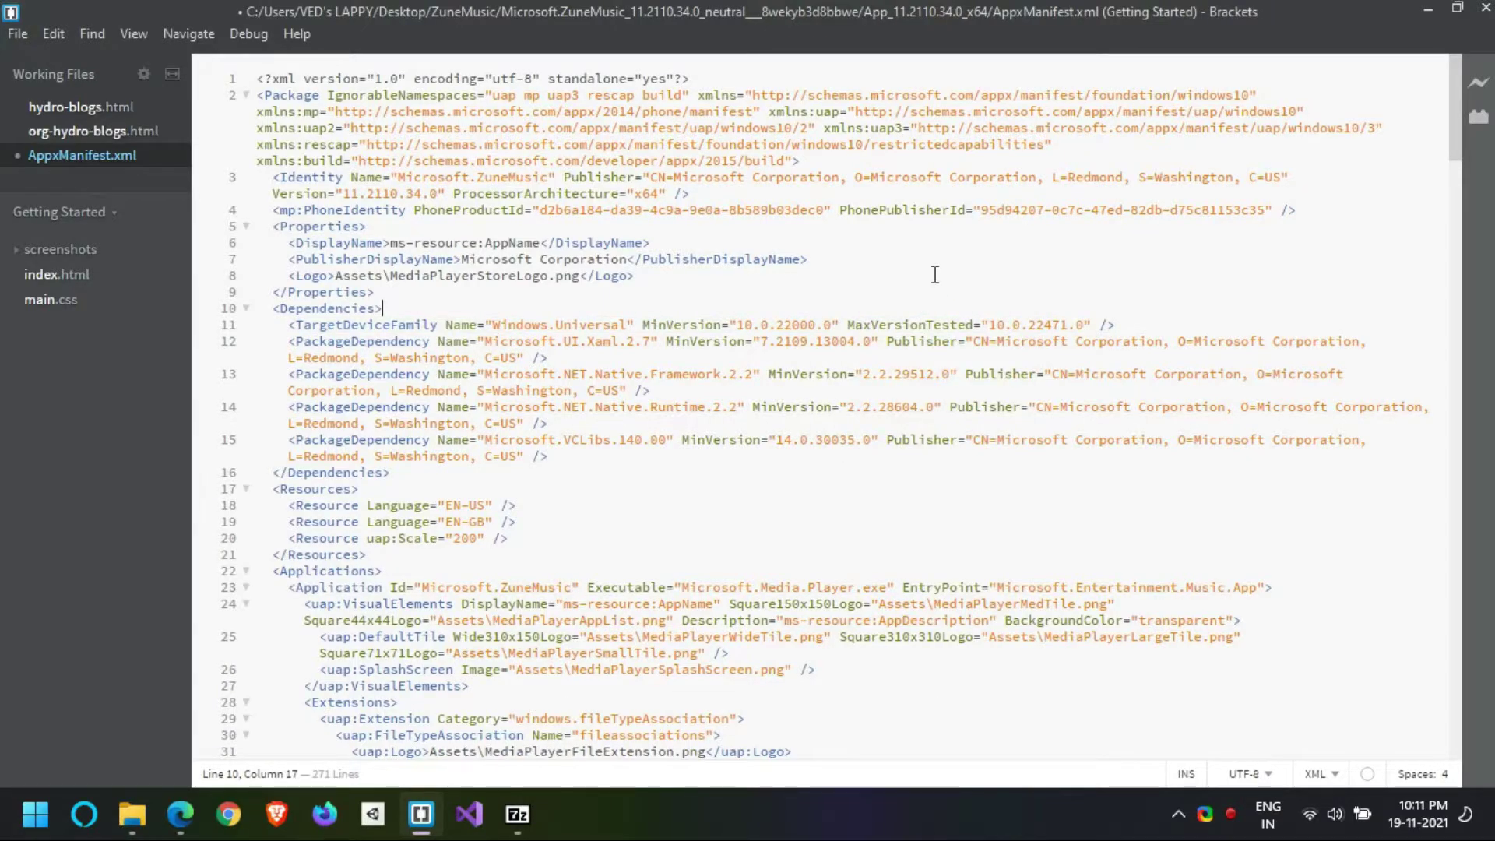
key("ctrl+s")
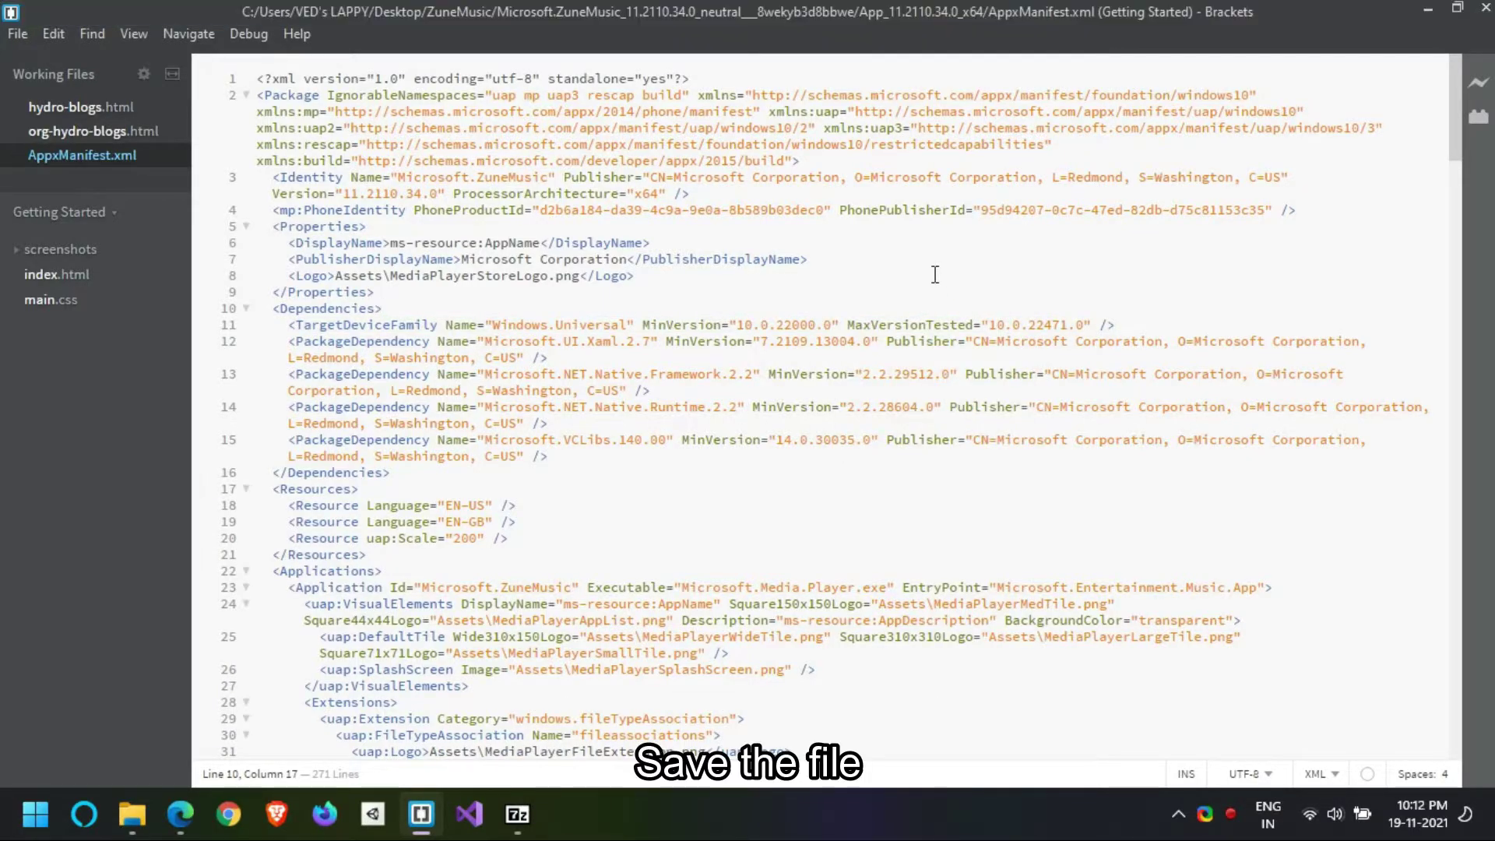
left_click(1484, 8)
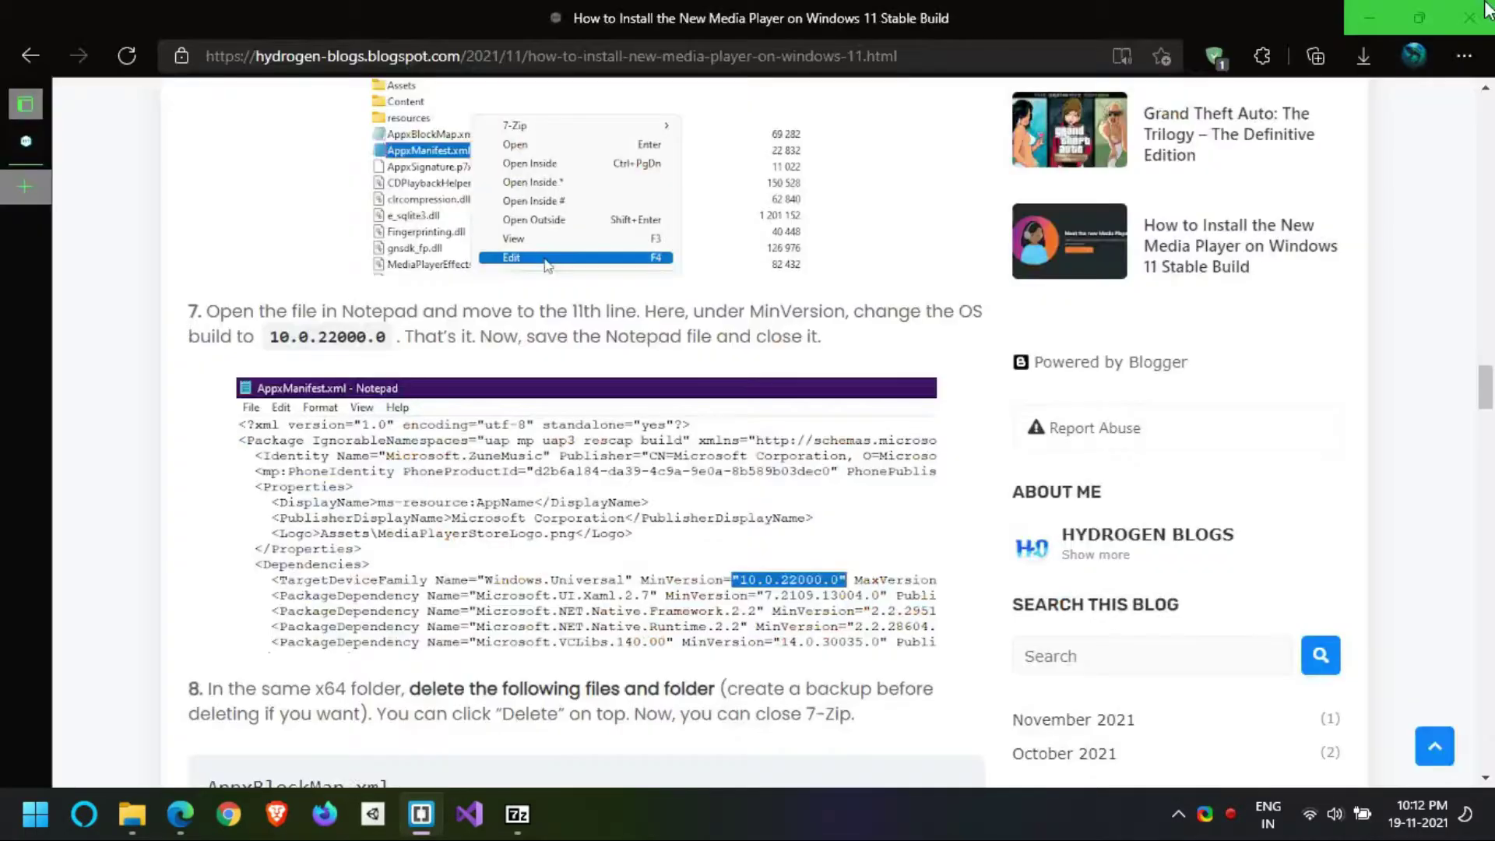
In 7-Zip, delete AppxMetadata, AppxBlockMap.xml, AppxSignature.p7x and [Content_Types].xml from the App_11.2110.34.0_x64 folder, as listed in instruction 8, and close 7-Zip.
scroll(723, 345, "down", 4)
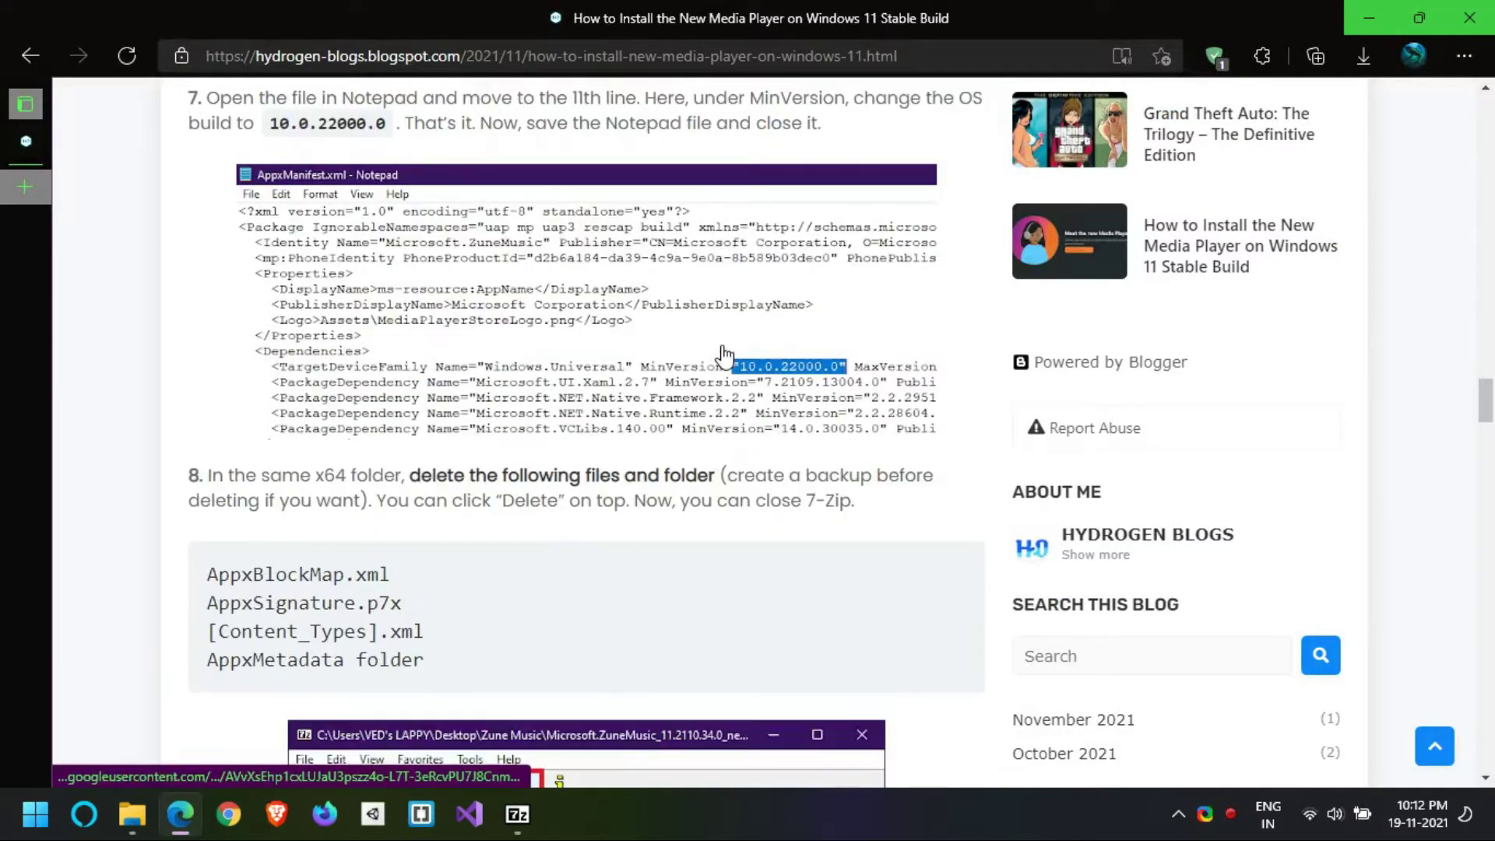
scroll(431, 398, "down", 3)
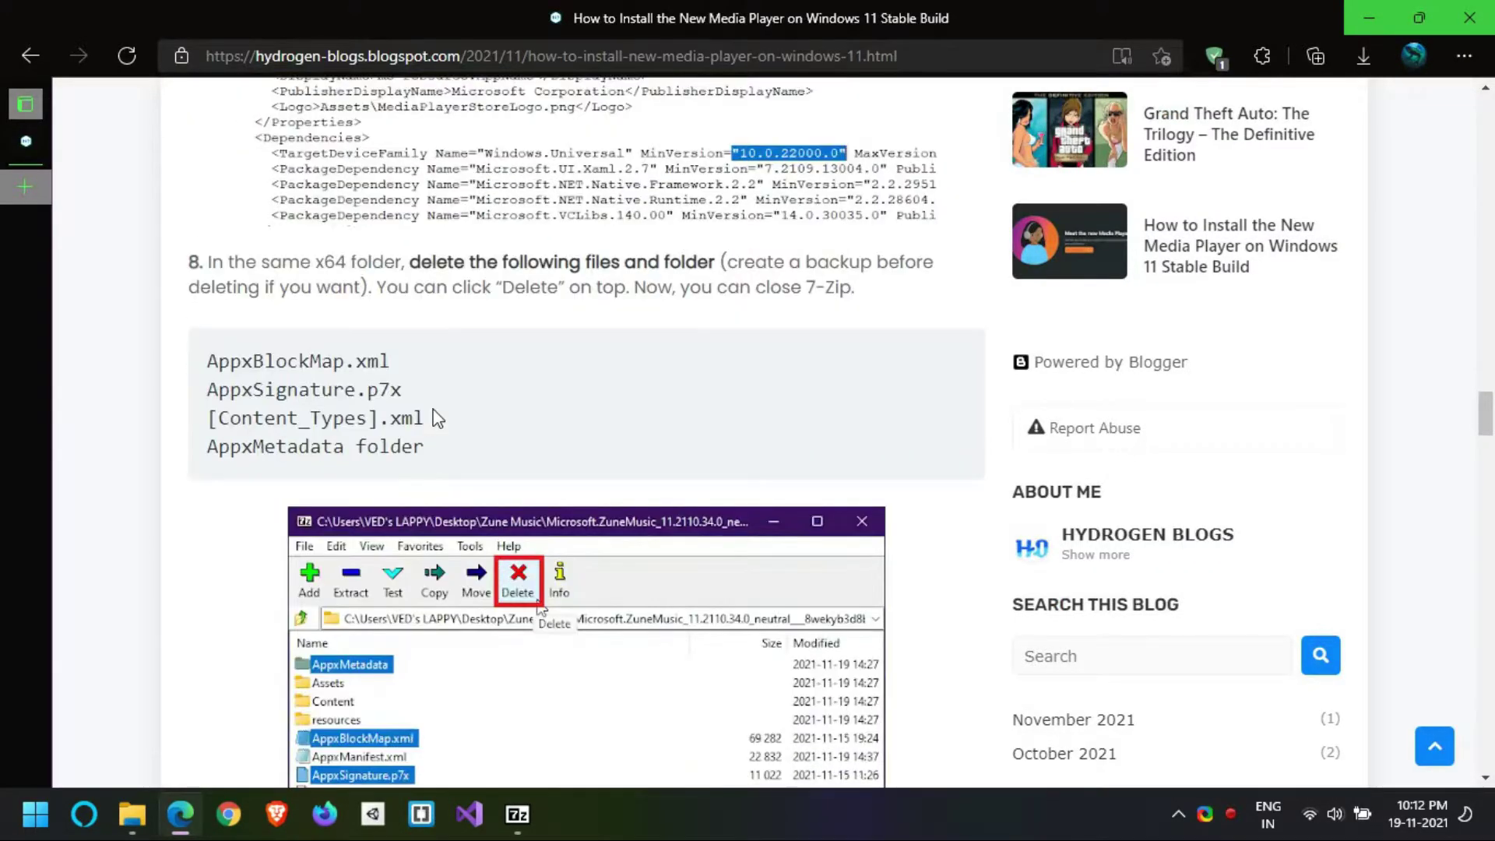
left_click(511, 814)
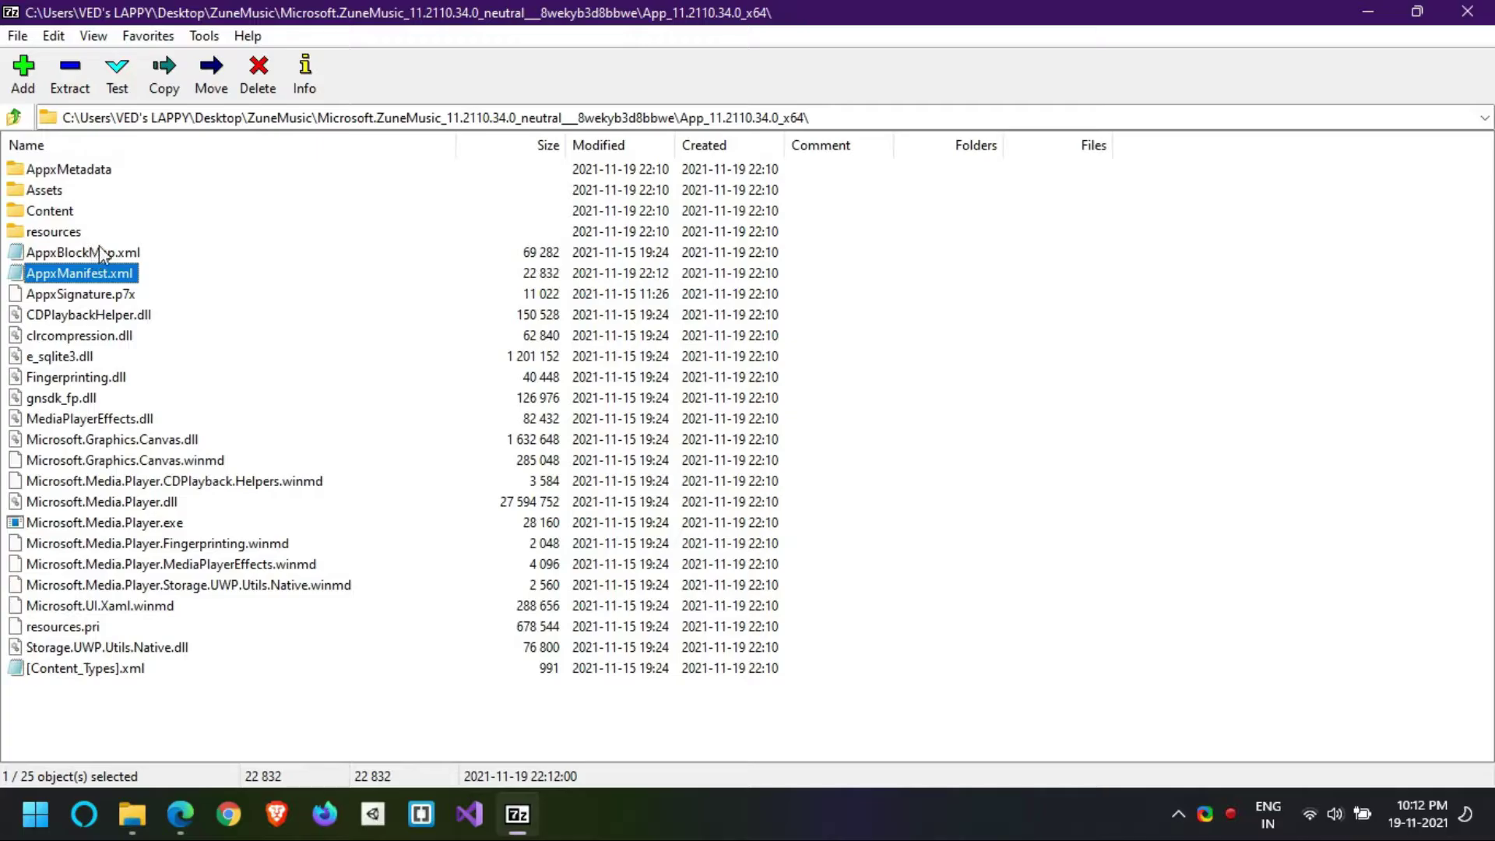
left_click(1038, 323)
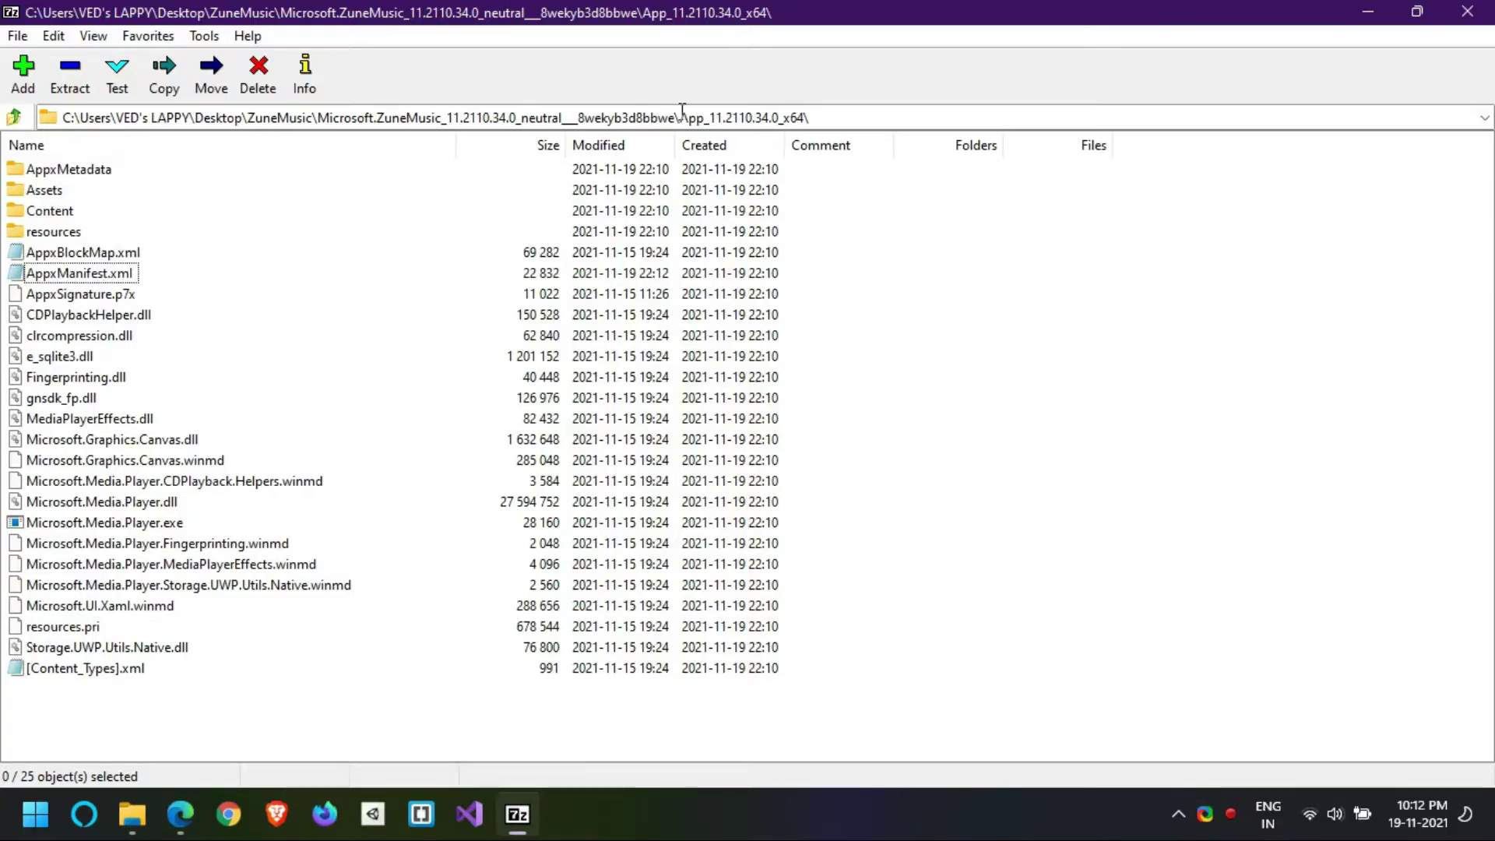
left_click(14, 118)
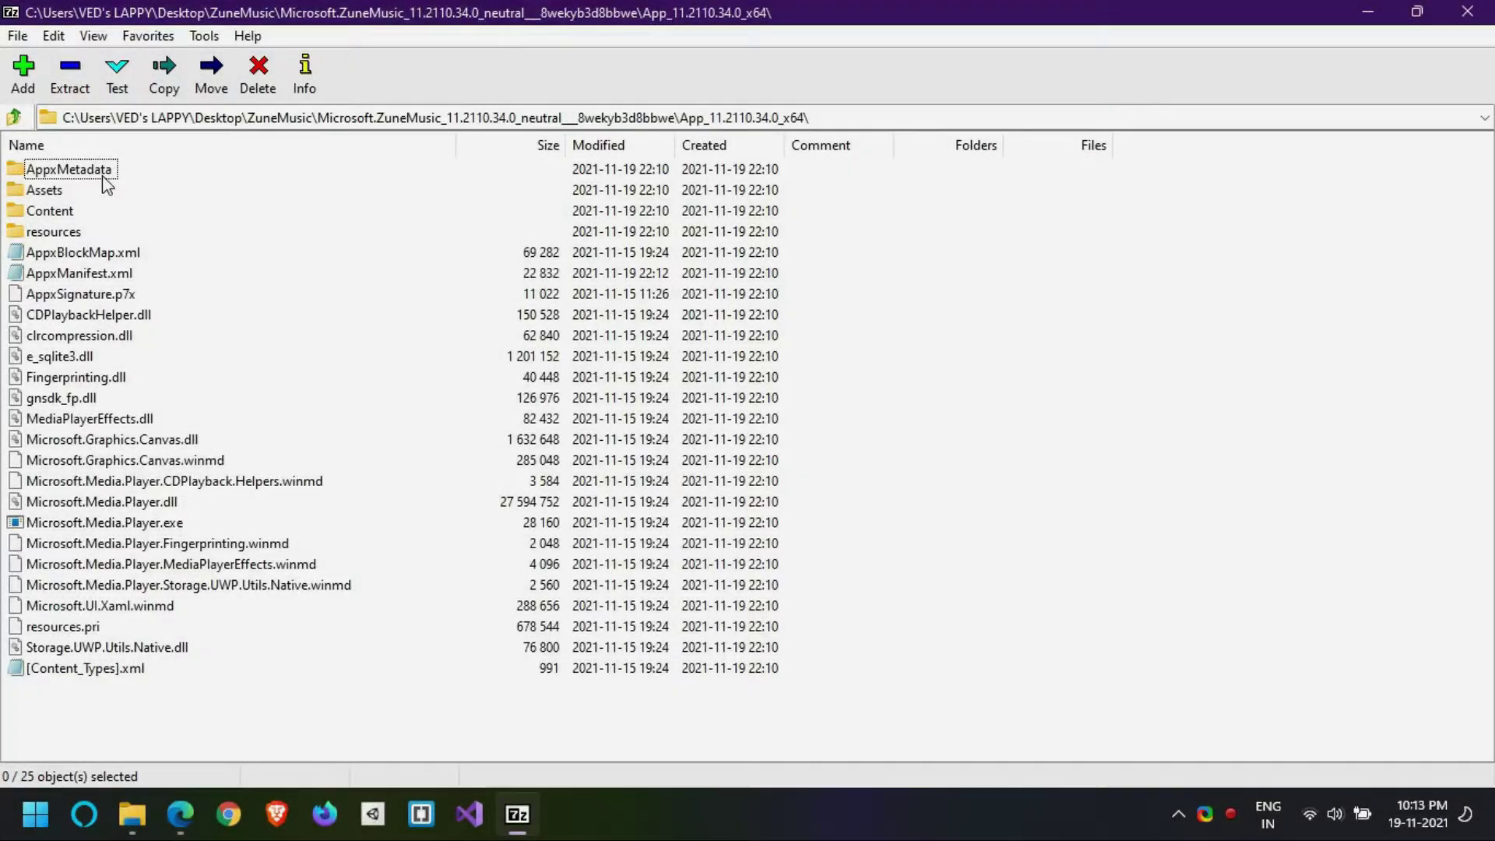
left_click(107, 172)
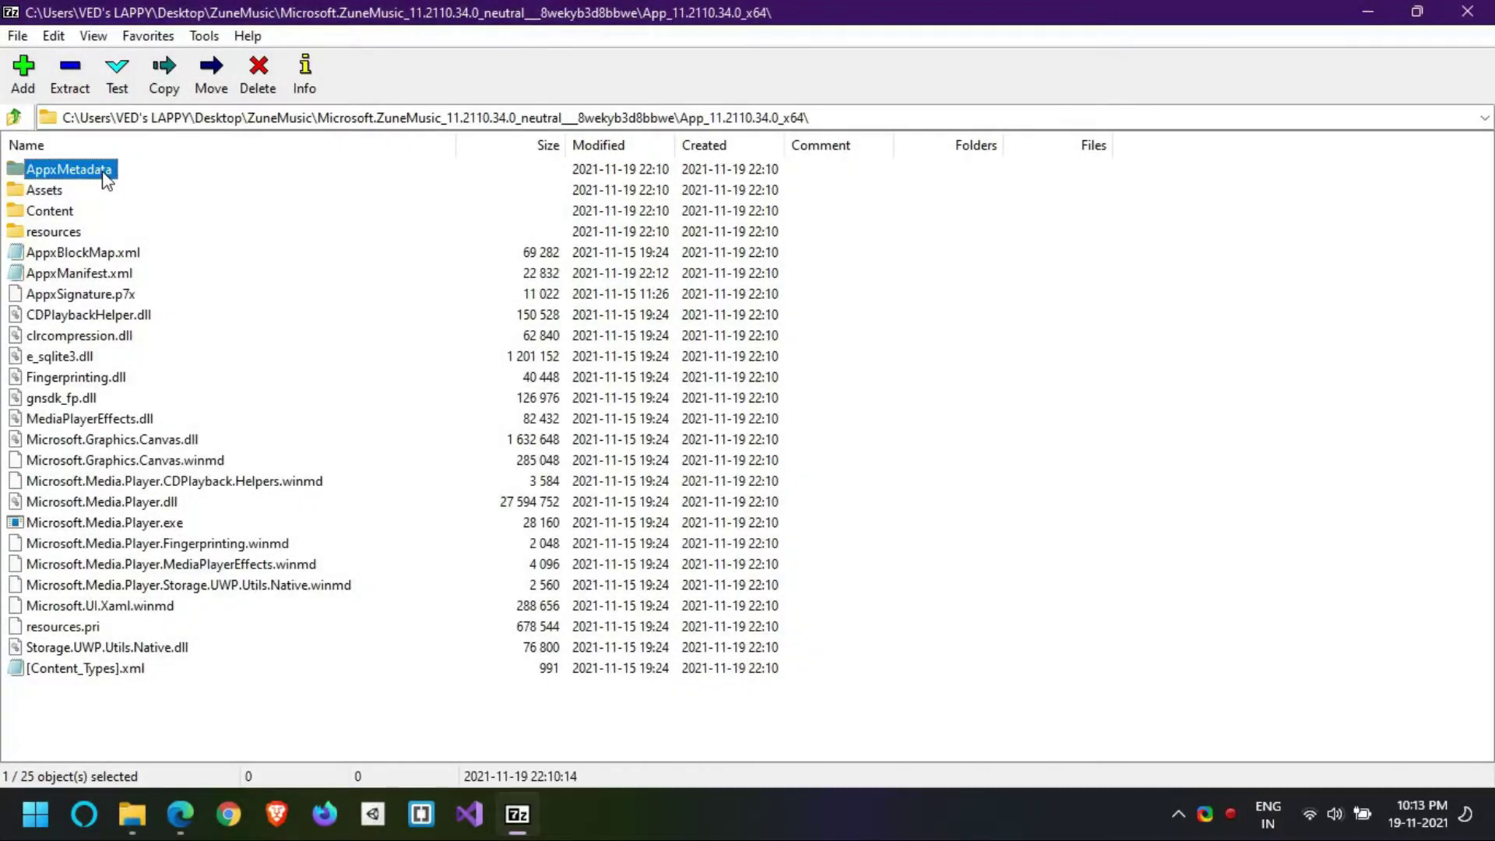
left_click(129, 668, "ctrl")
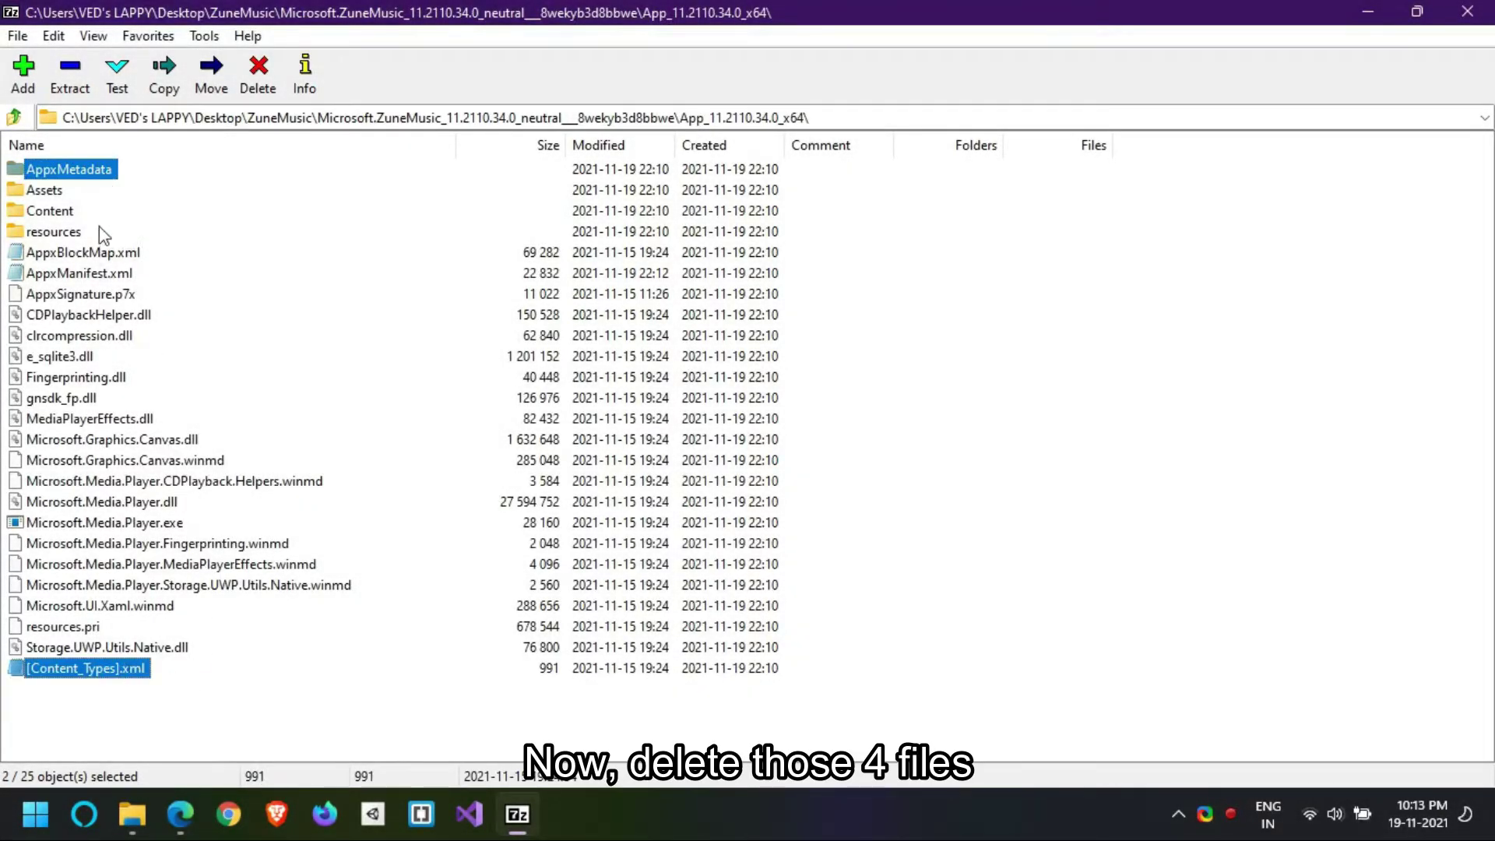
left_click(110, 294, "ctrl")
left_click(123, 254, "ctrl")
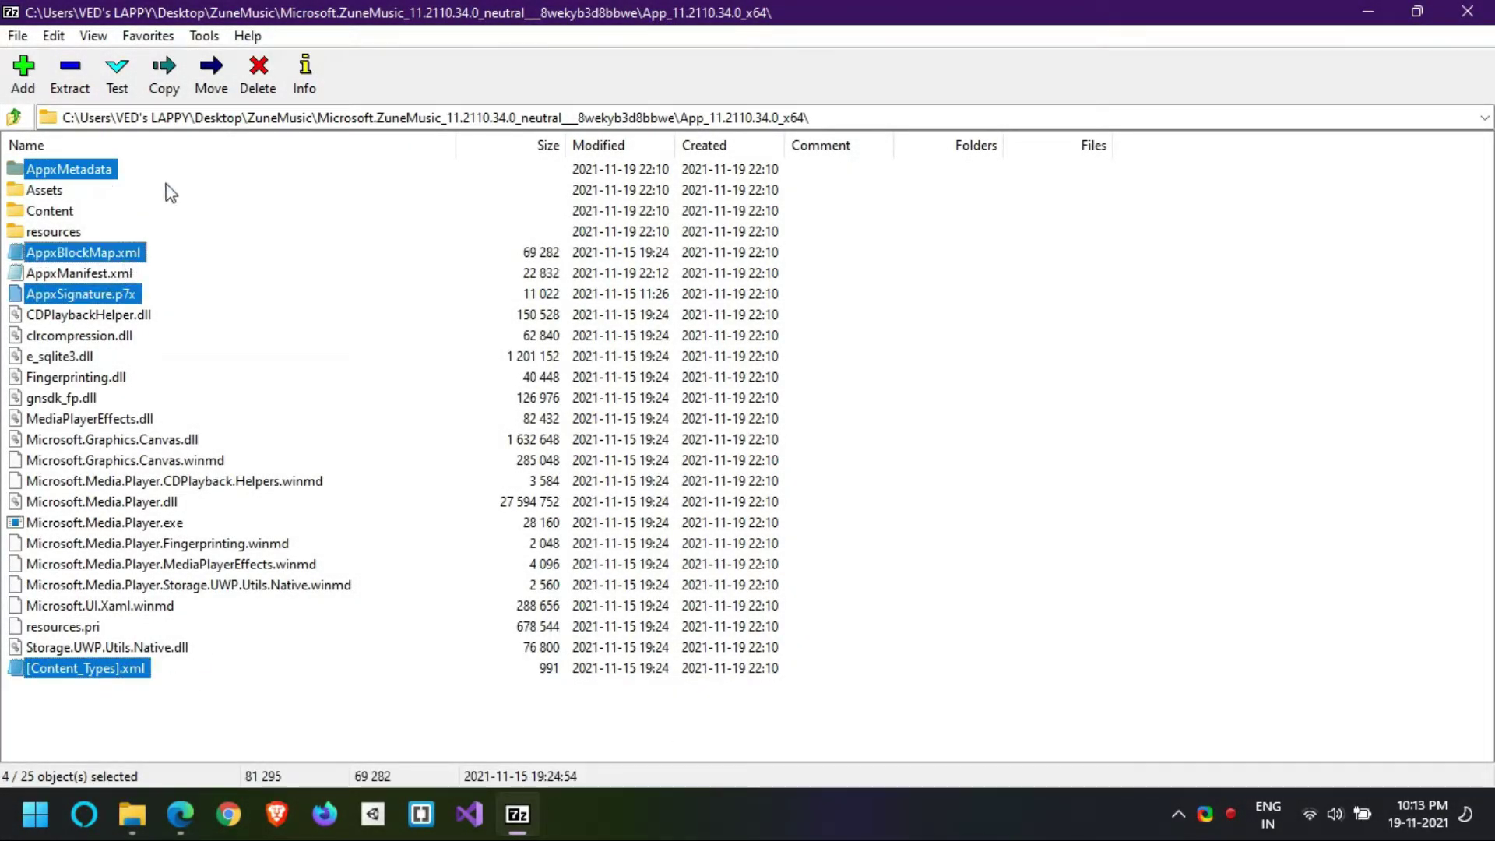
left_click(266, 81)
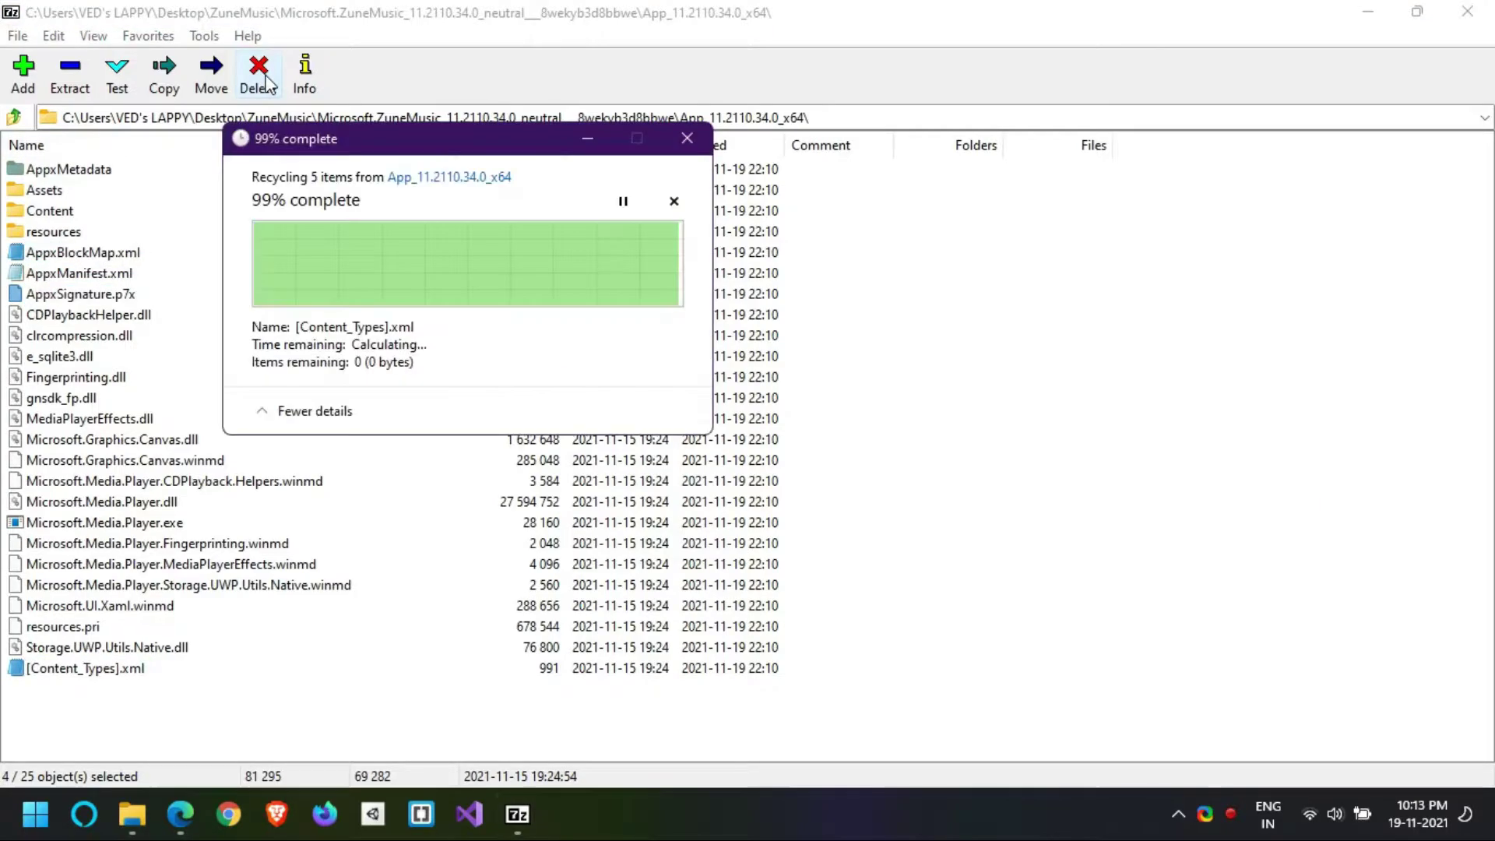
left_click(1484, 11)
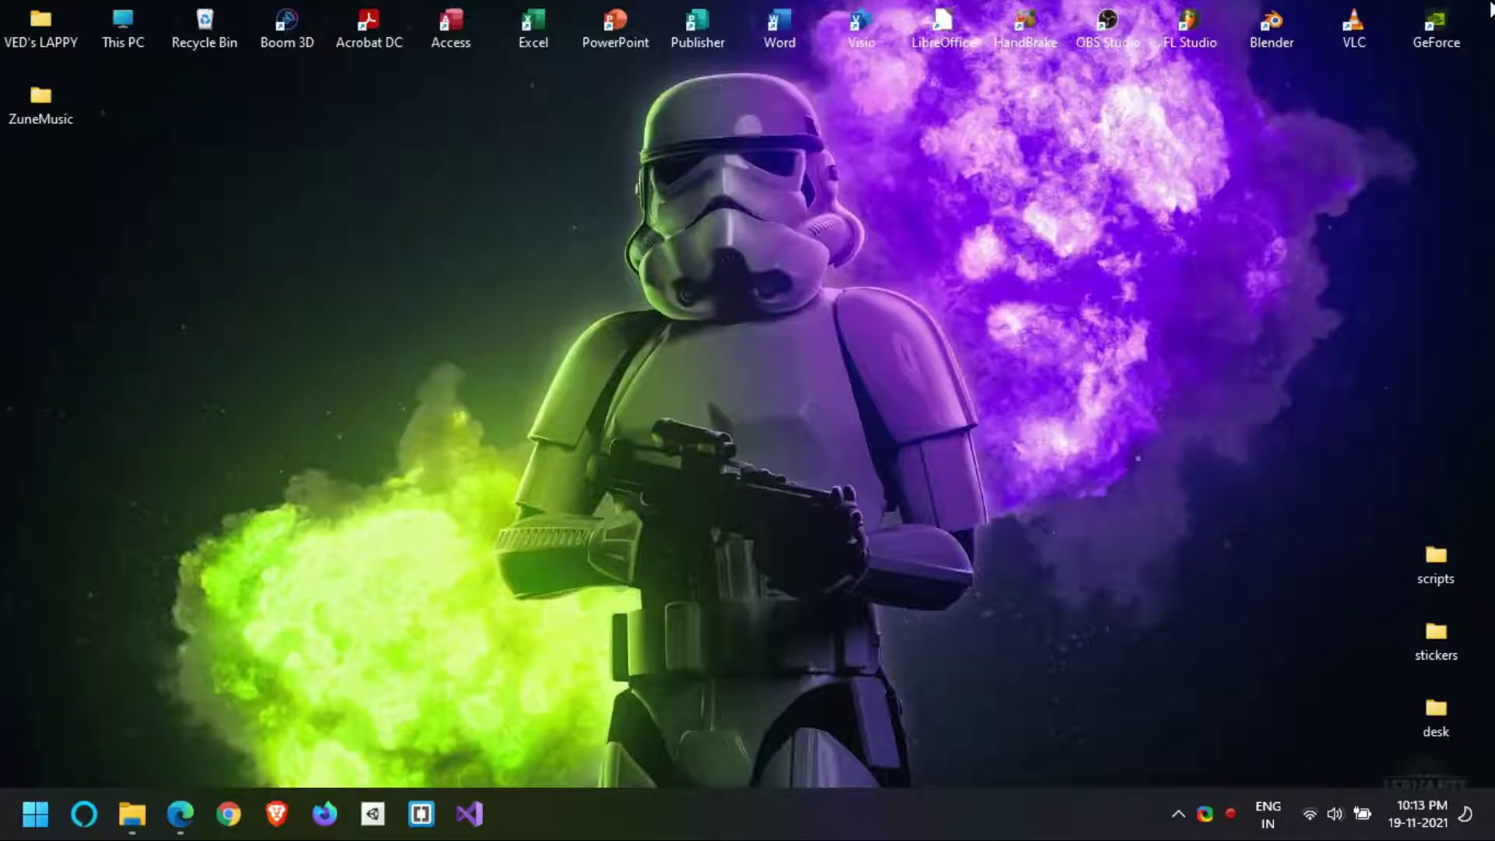
Return to the article in the browser and read instruction 1 of the section on installing the new Media Player.
left_click(171, 802)
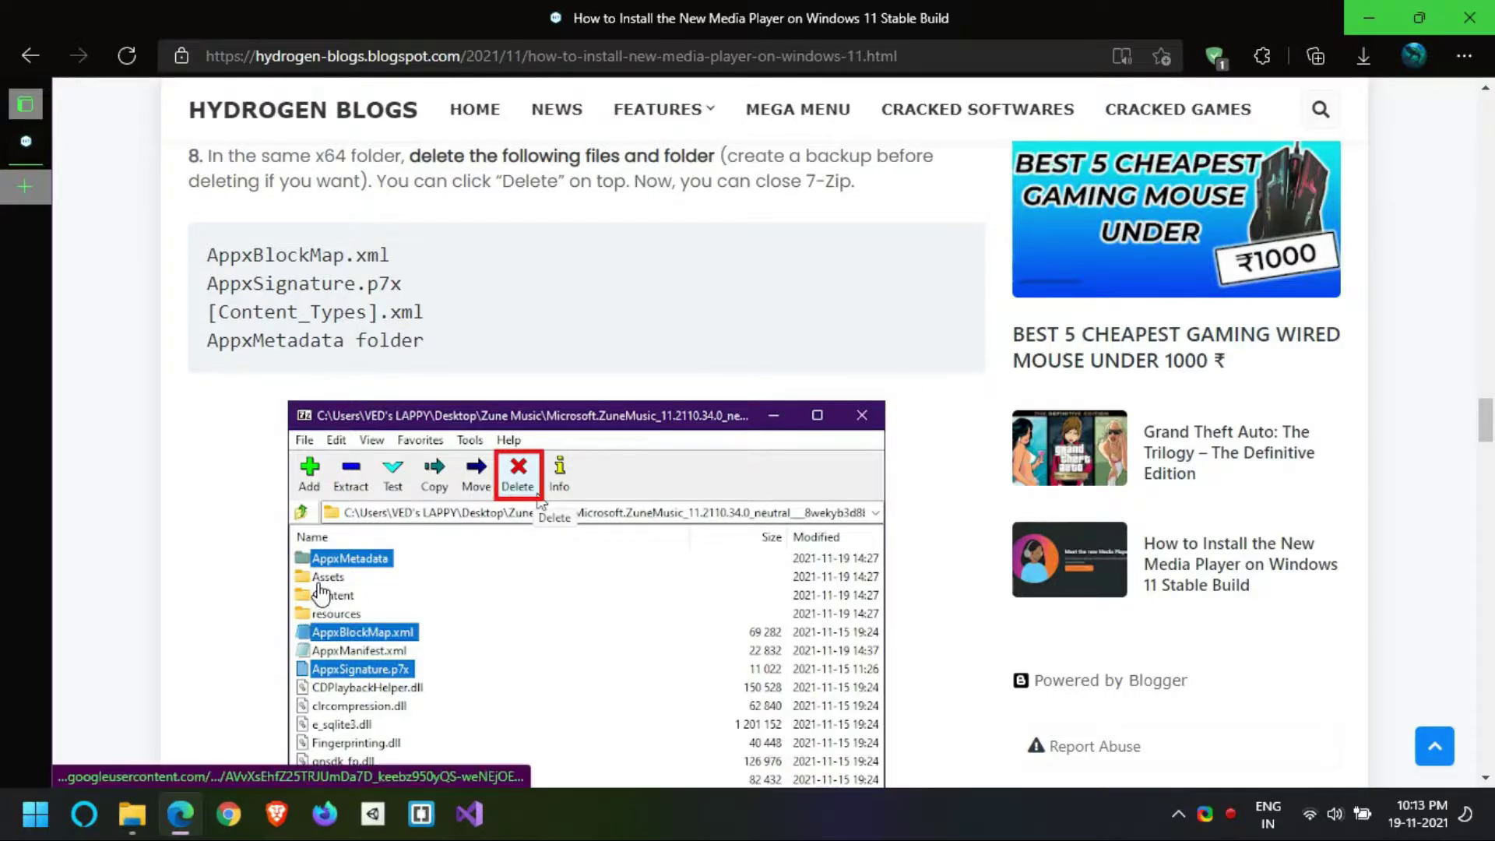
scroll(280, 607, "down", 5)
scroll(285, 589, "down", 6)
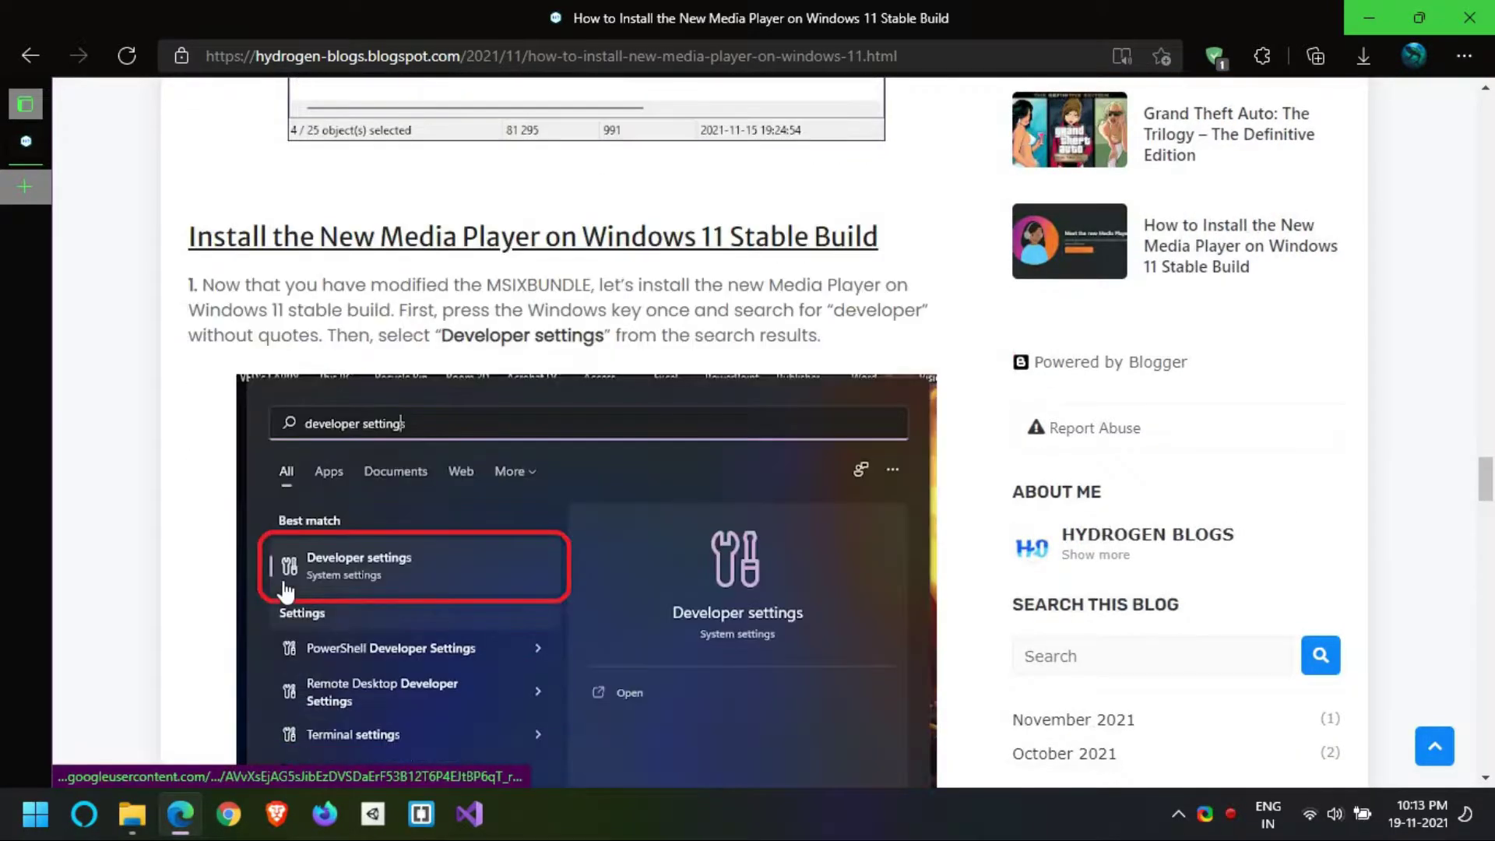
scroll(449, 376, "down", 1)
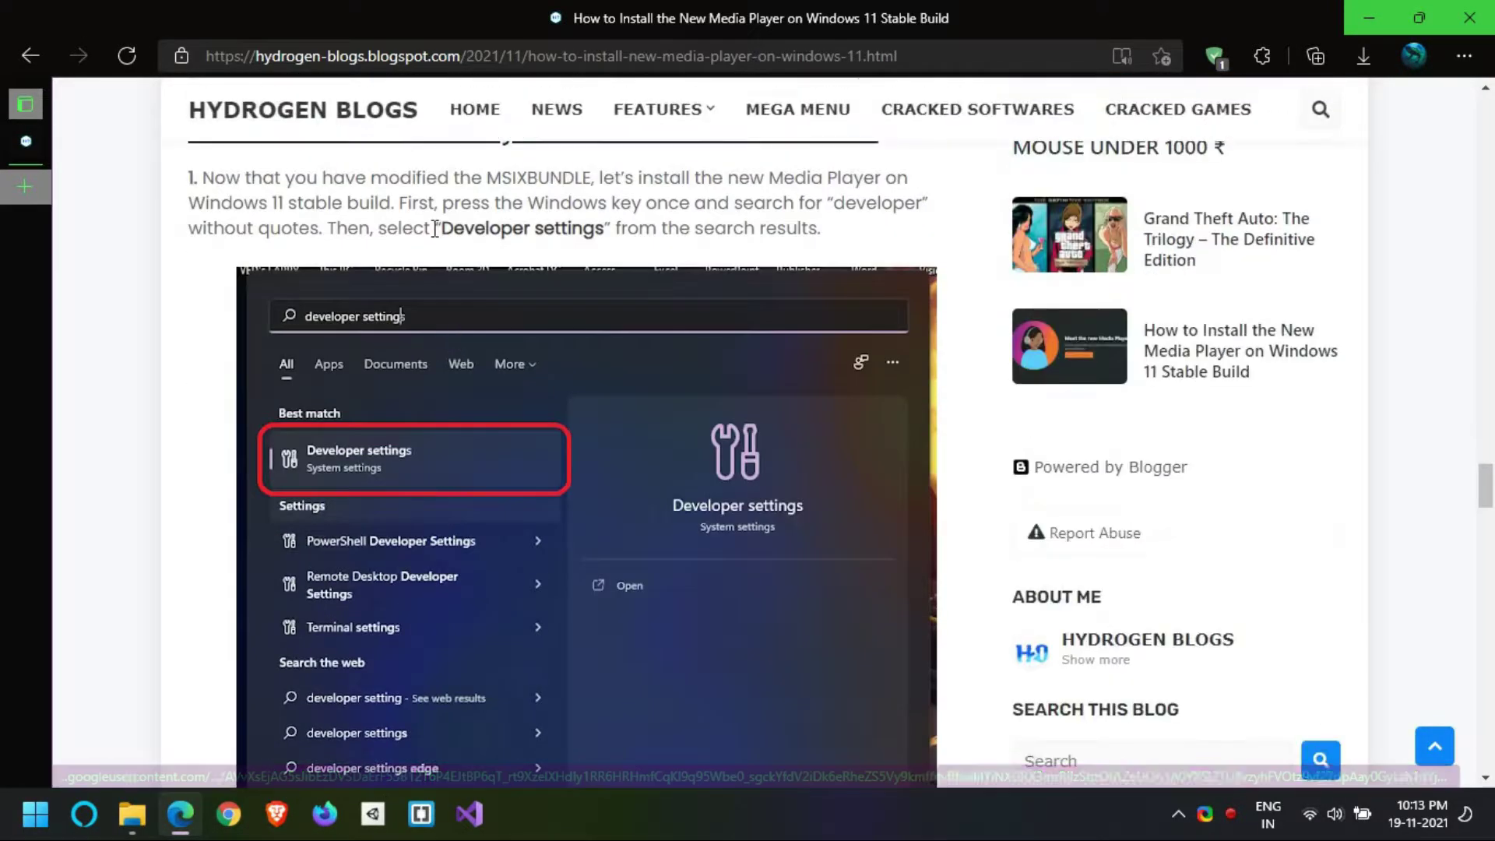
left_click_drag(432, 229, 606, 229)
left_click(558, 239)
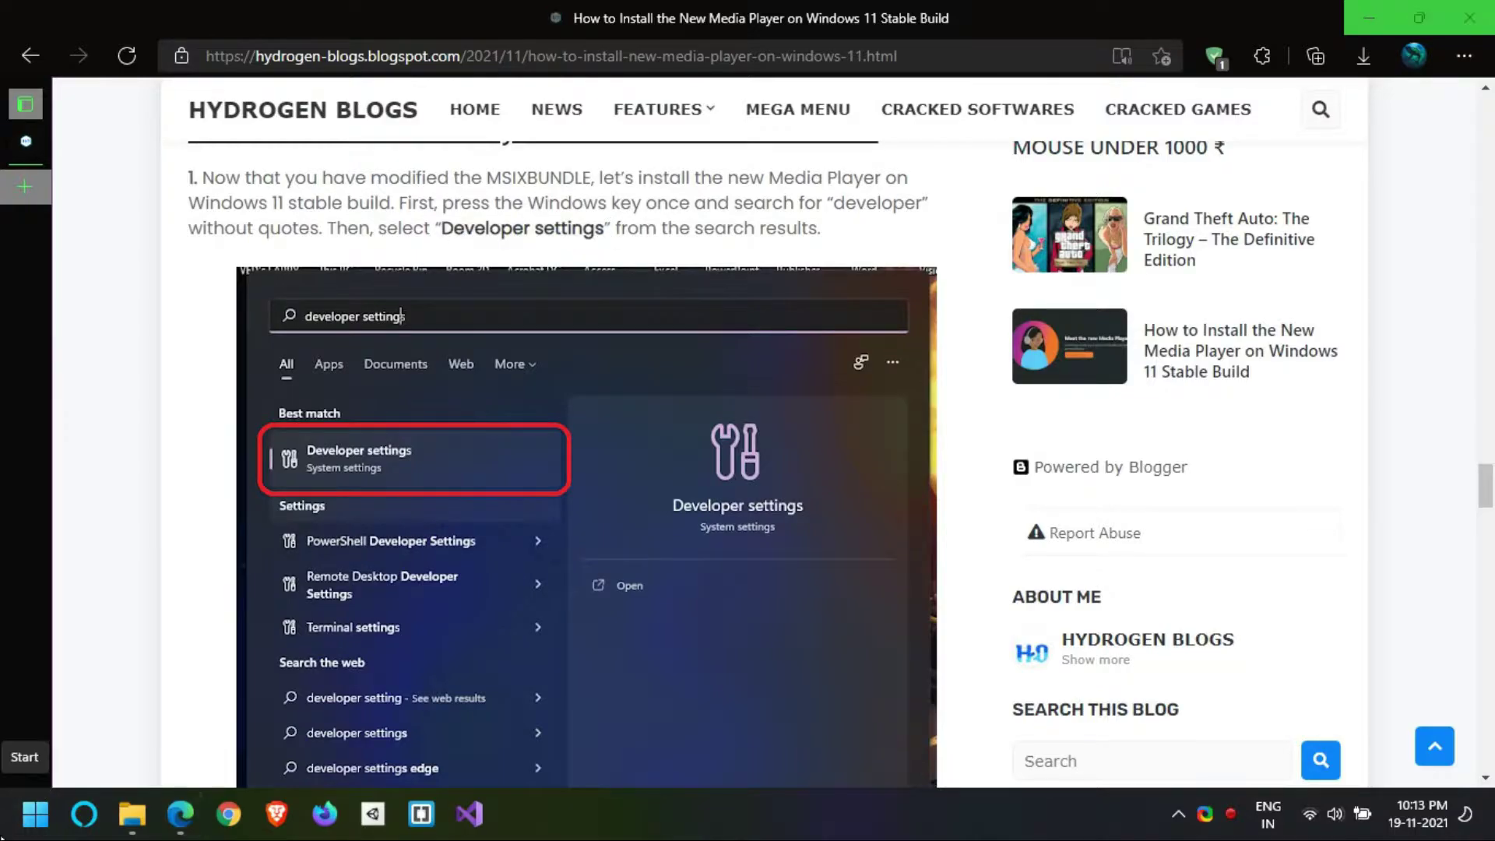
Search Windows for the developer settings, shortening the query to "devlop", and open Developer settings.
left_click(35, 814)
left_click(474, 99)
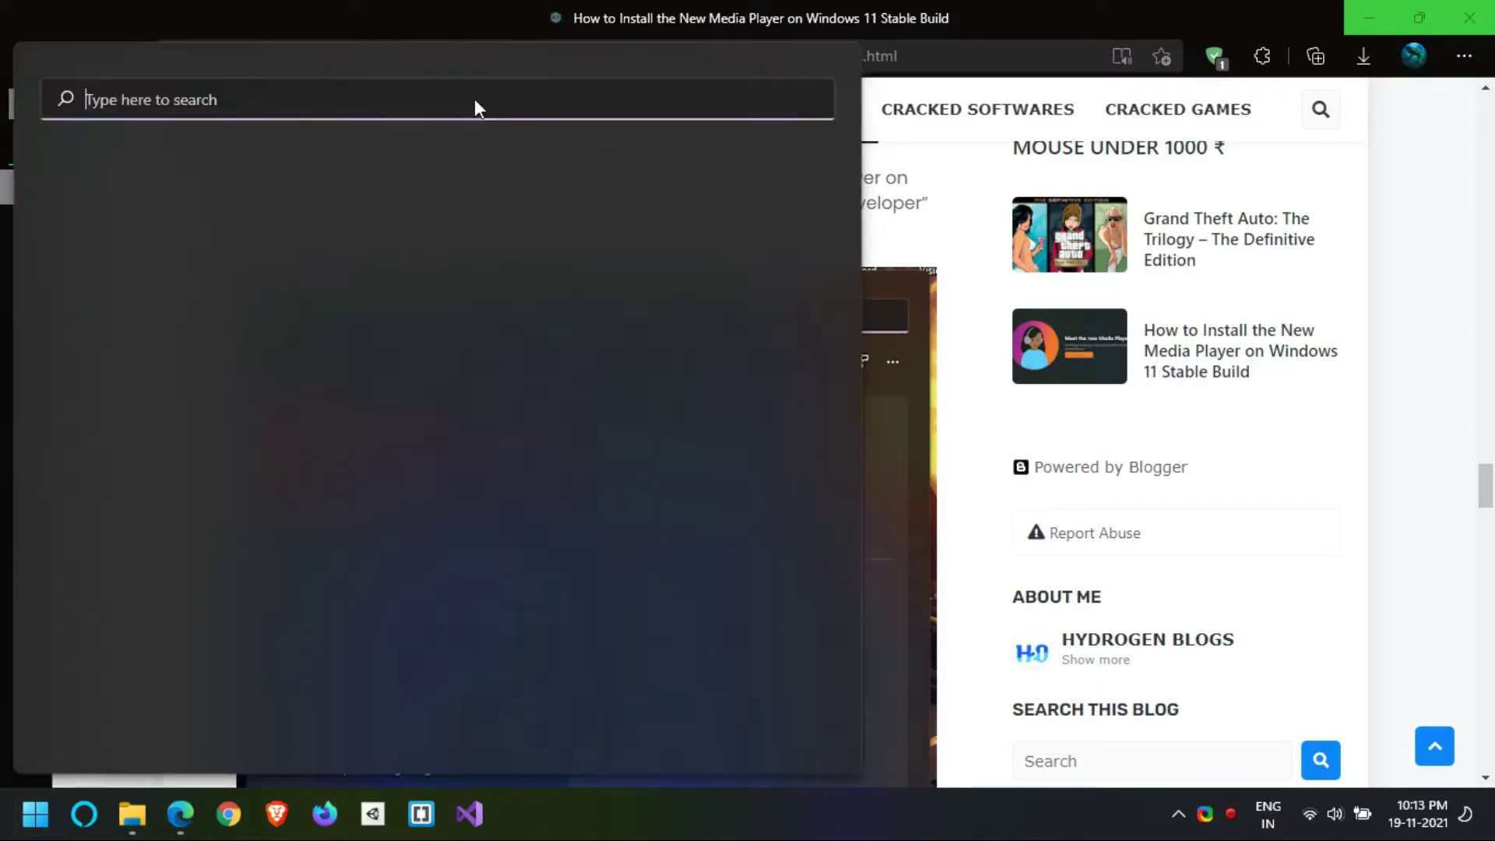
type("devloper s")
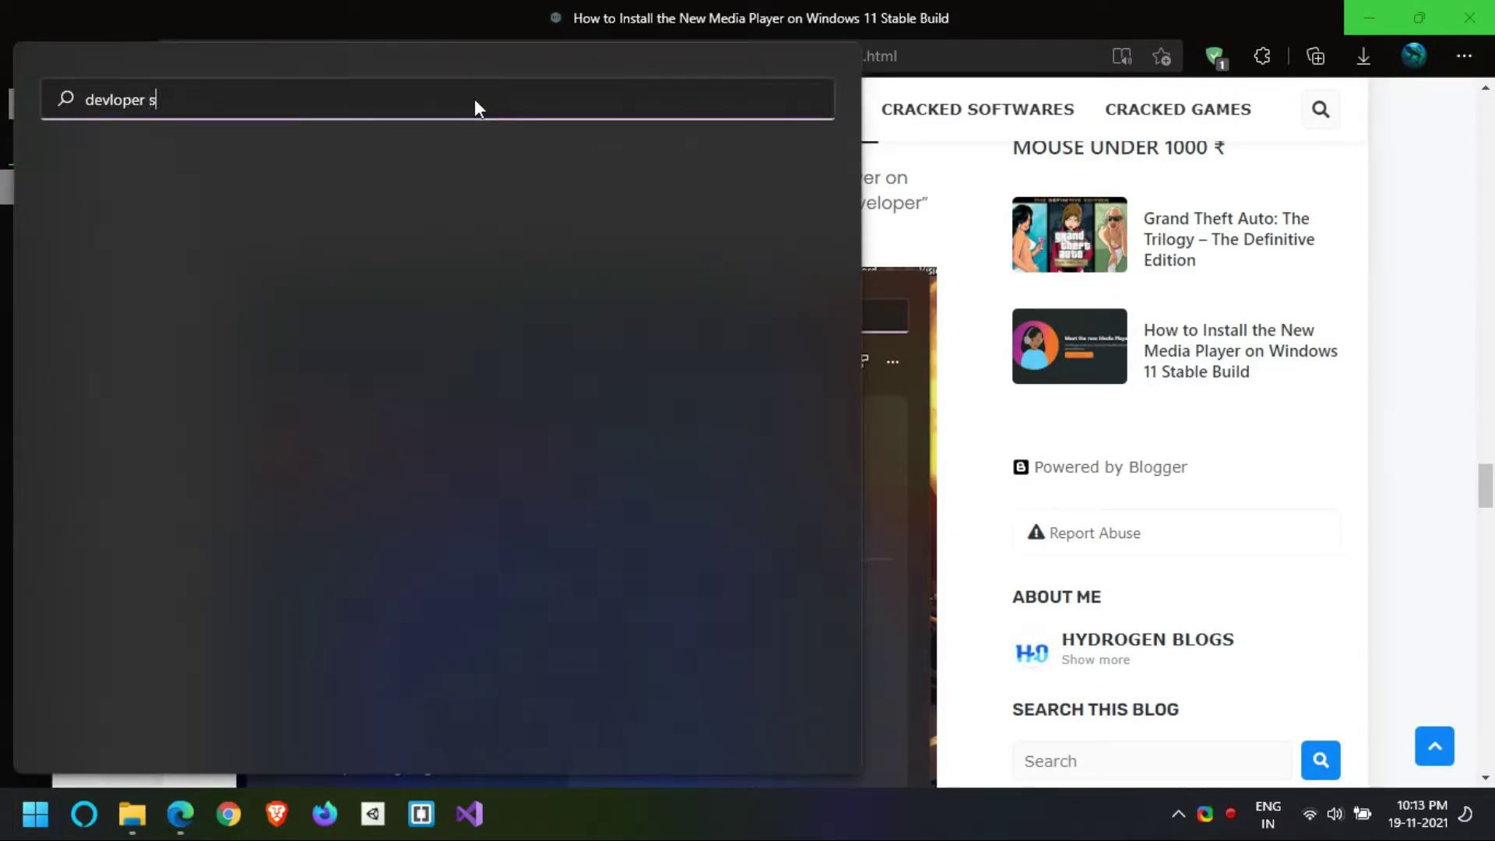
type("etting")
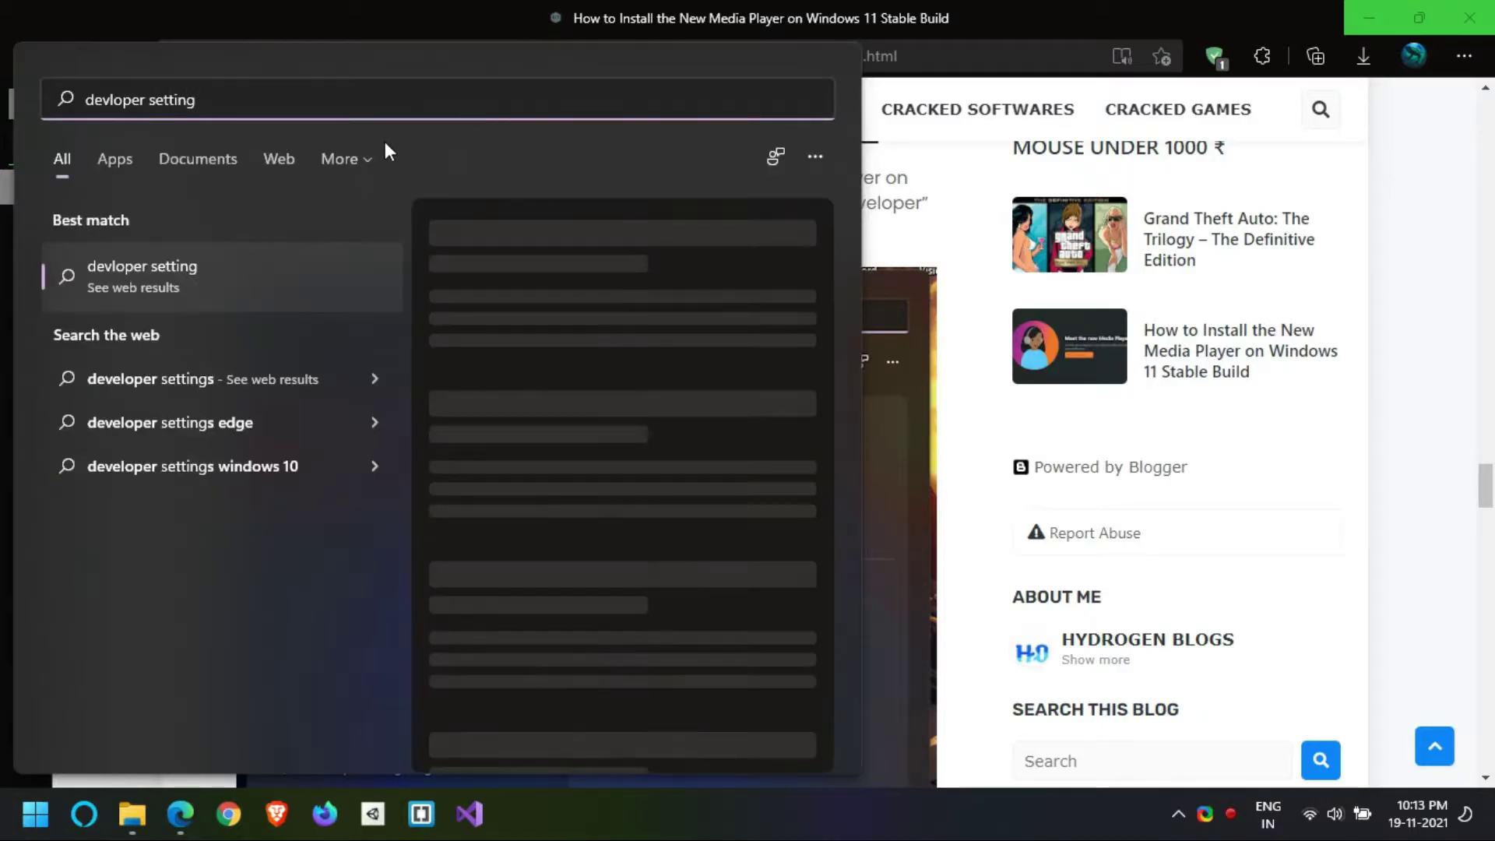
left_click_drag(198, 99, 137, 93)
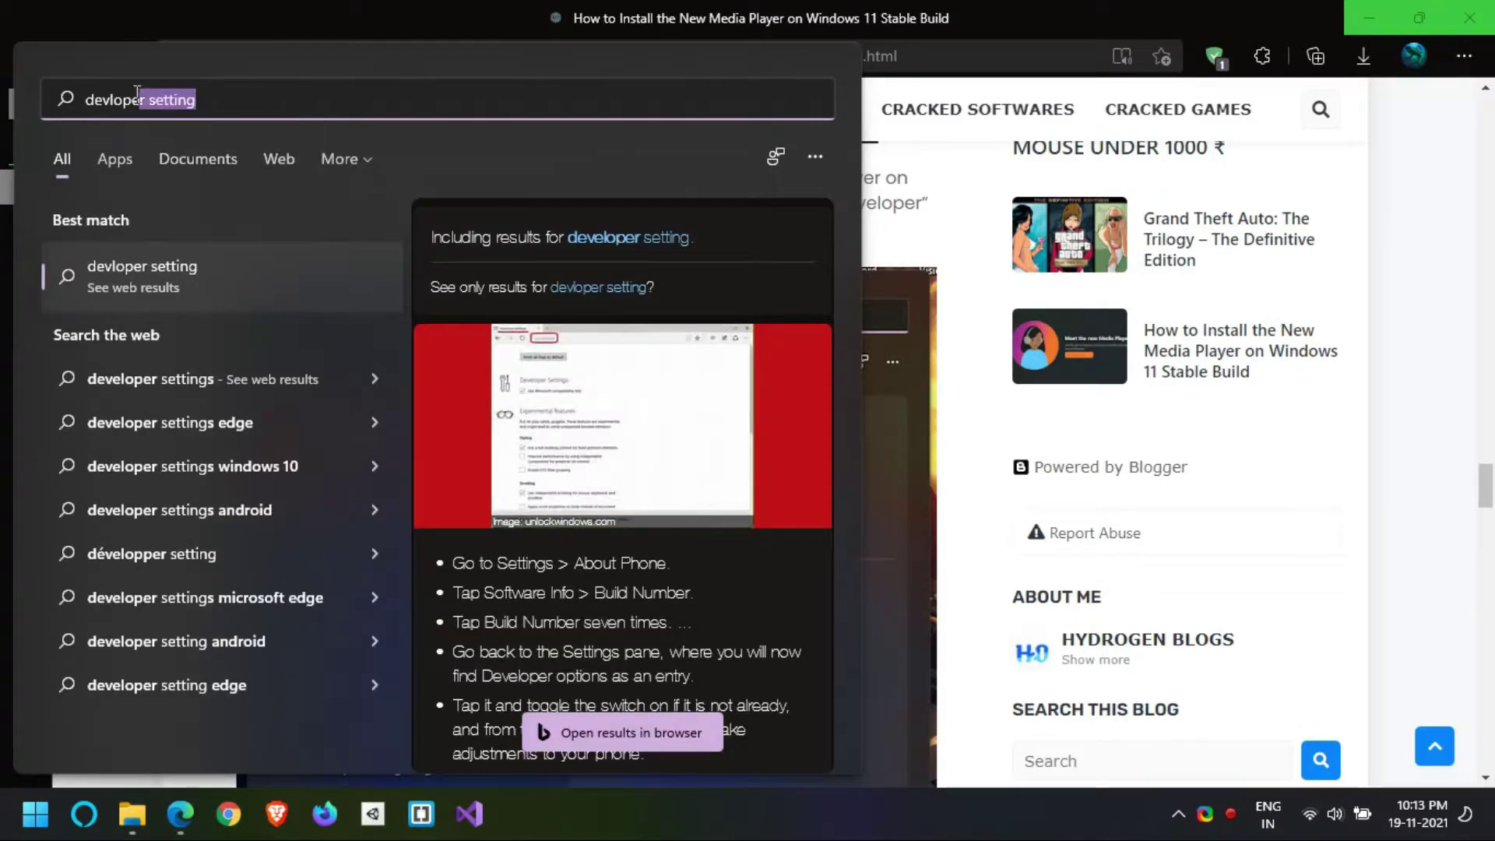
key("BackSpace")
key("BackSpace")
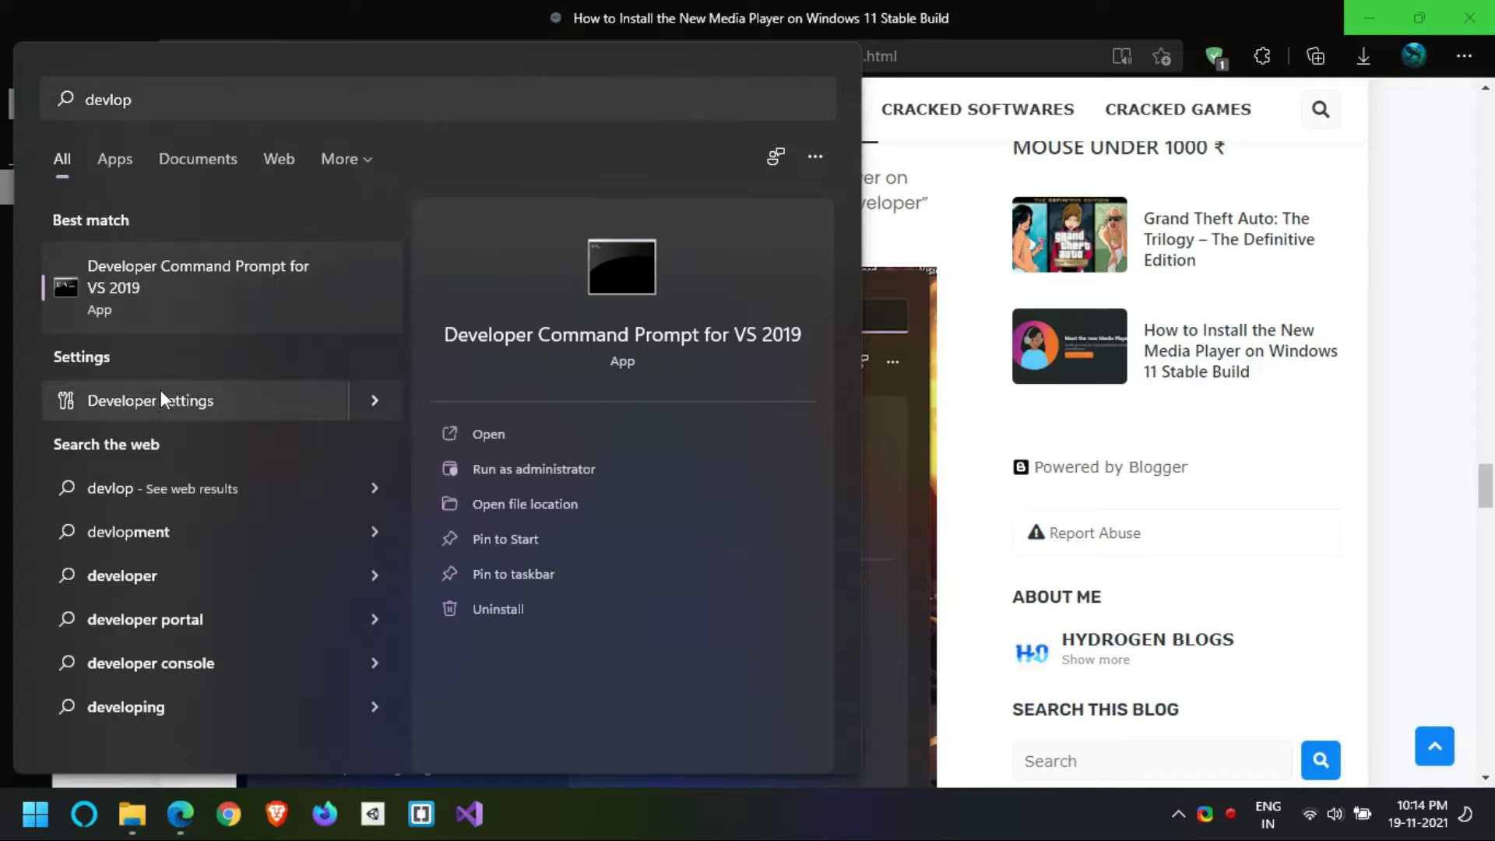
left_click(161, 390)
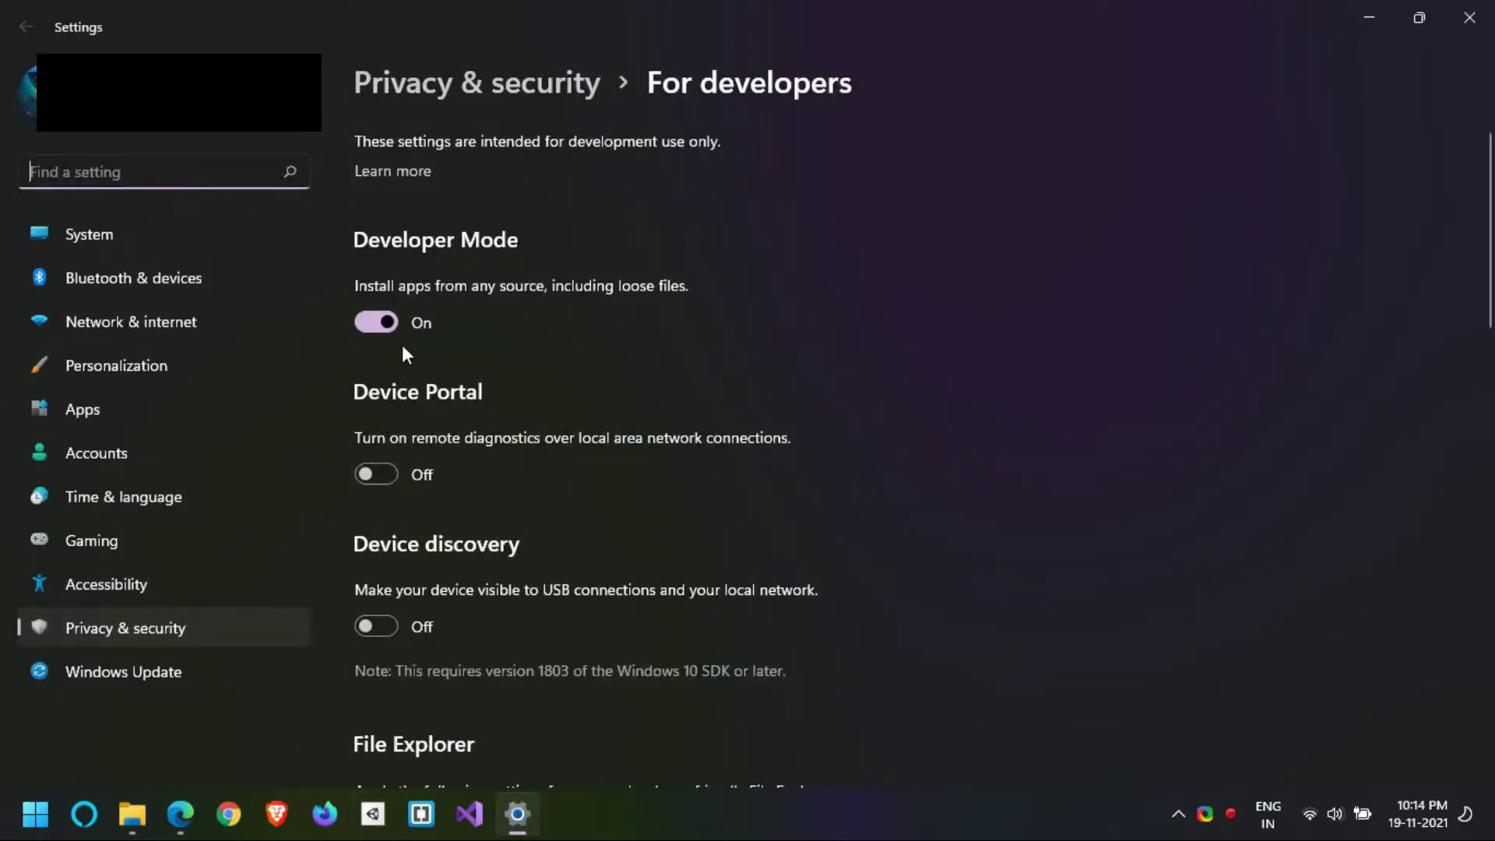
Switch Developer Mode off and on again, accept the developer features confirmation, and close Settings.
left_click(399, 324)
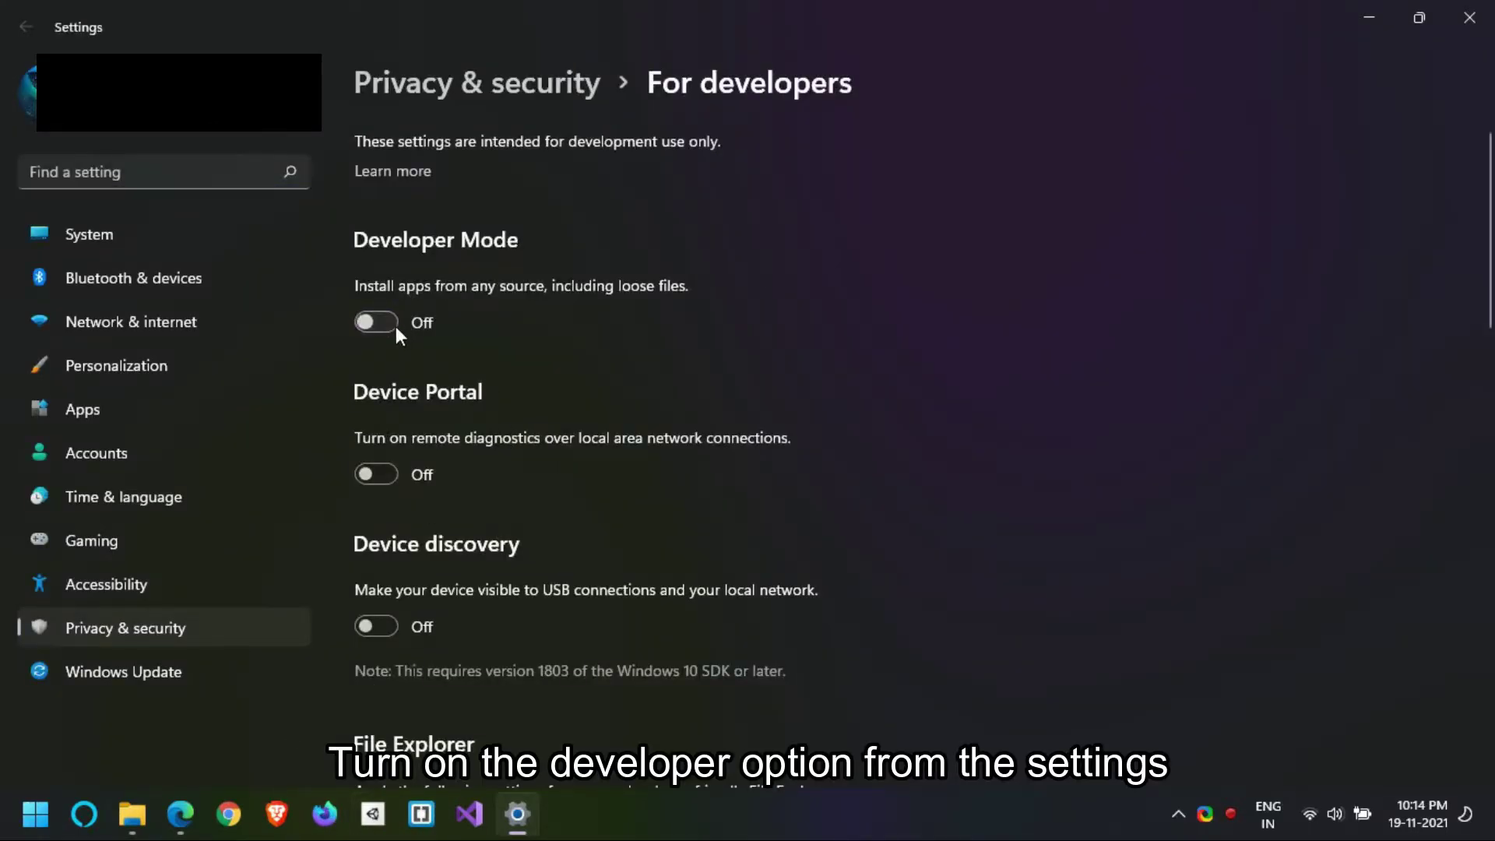
left_click(405, 331)
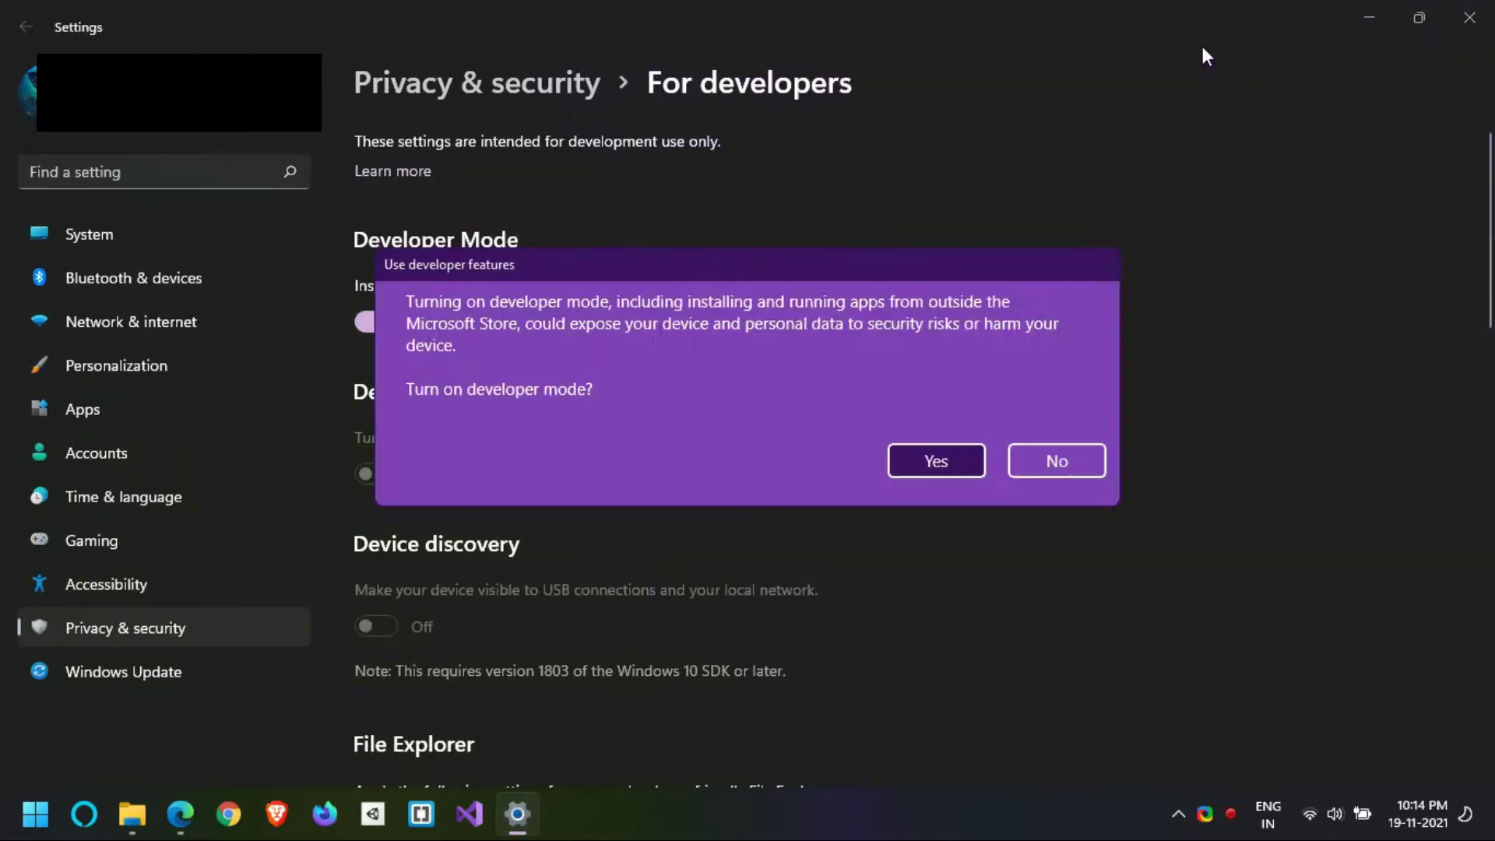
left_click(935, 467)
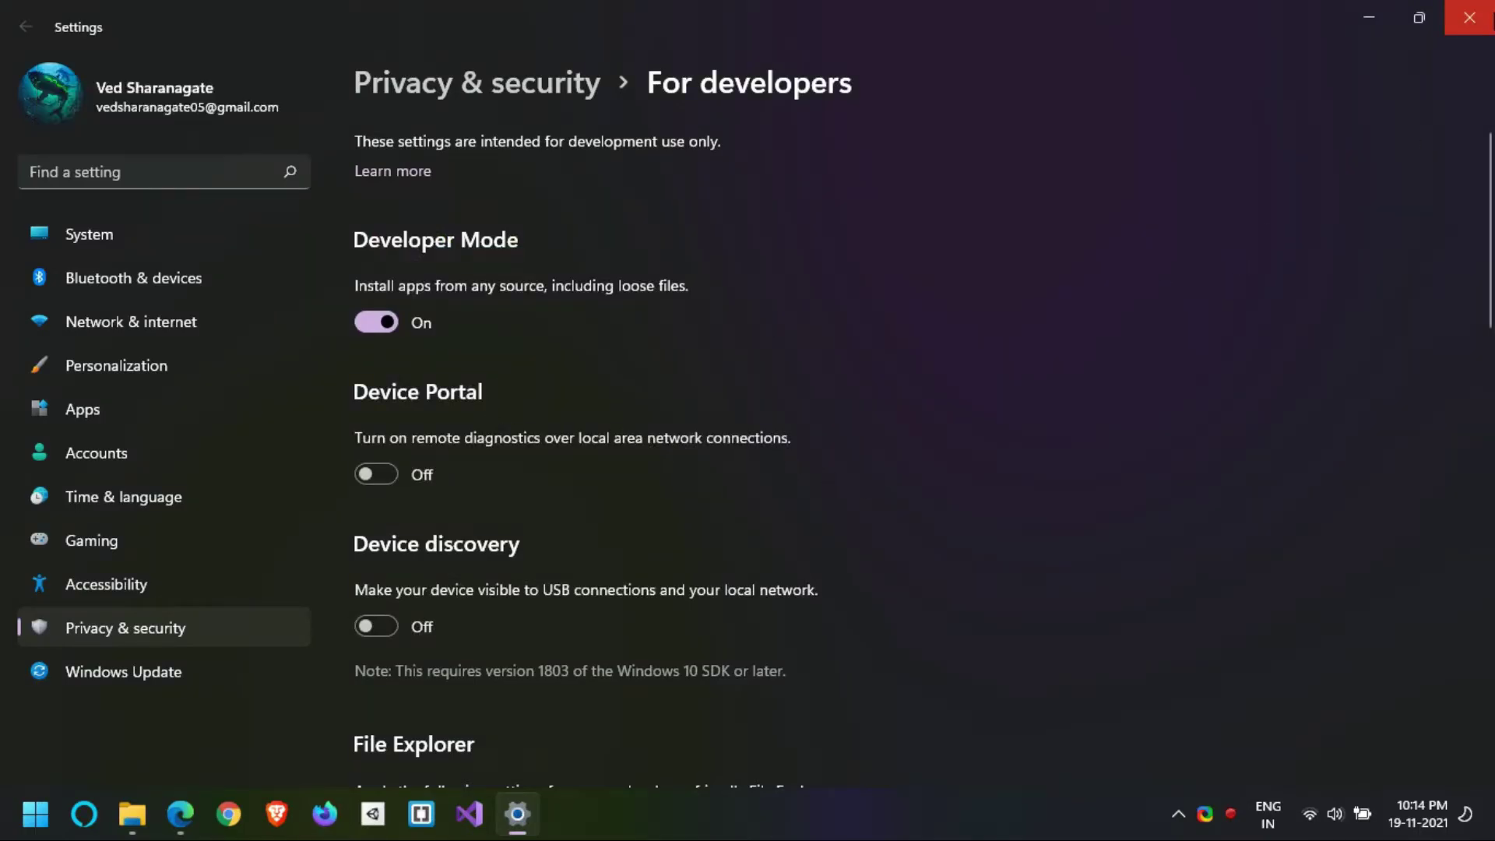
left_click(1469, 17)
Go through the article's next instructions up to the PowerShell one, search Windows for "powershell" and run Windows PowerShell as administrator.
scroll(978, 472, "down", 2)
scroll(978, 471, "down", 10)
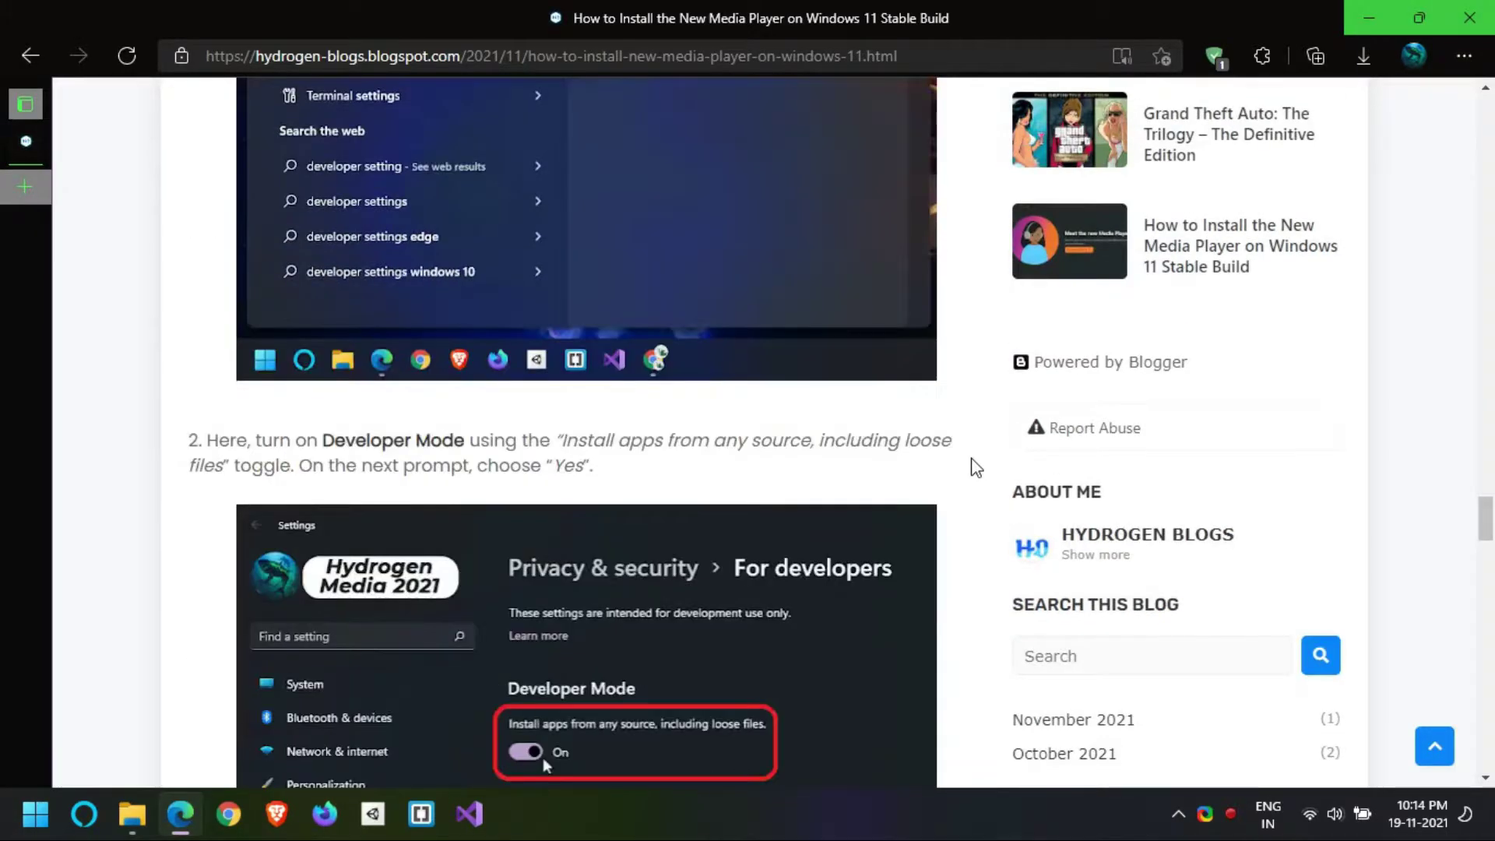
scroll(975, 467, "down", 5)
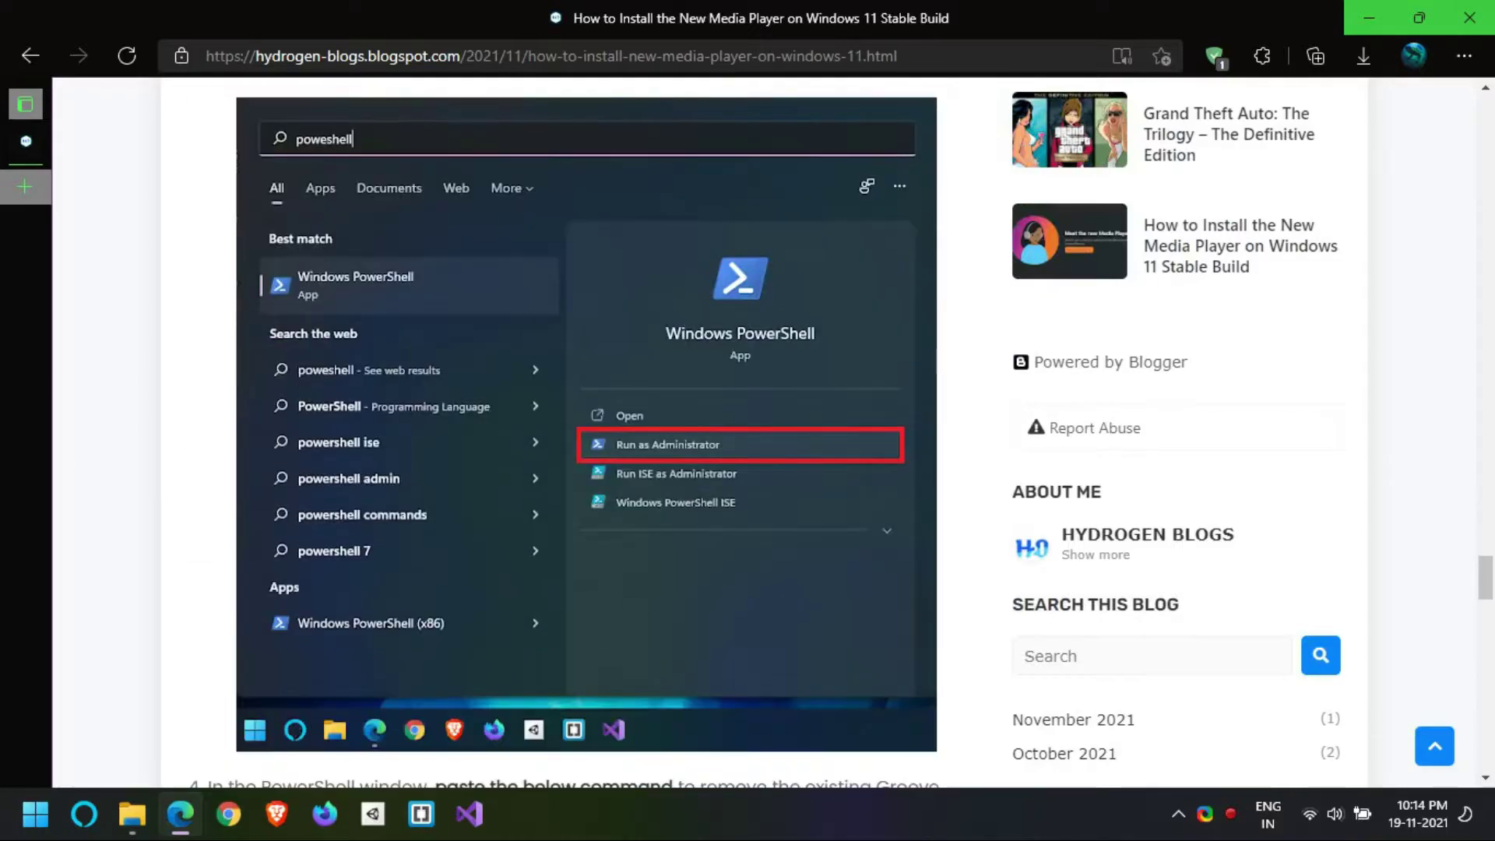
key("super")
left_click(35, 813)
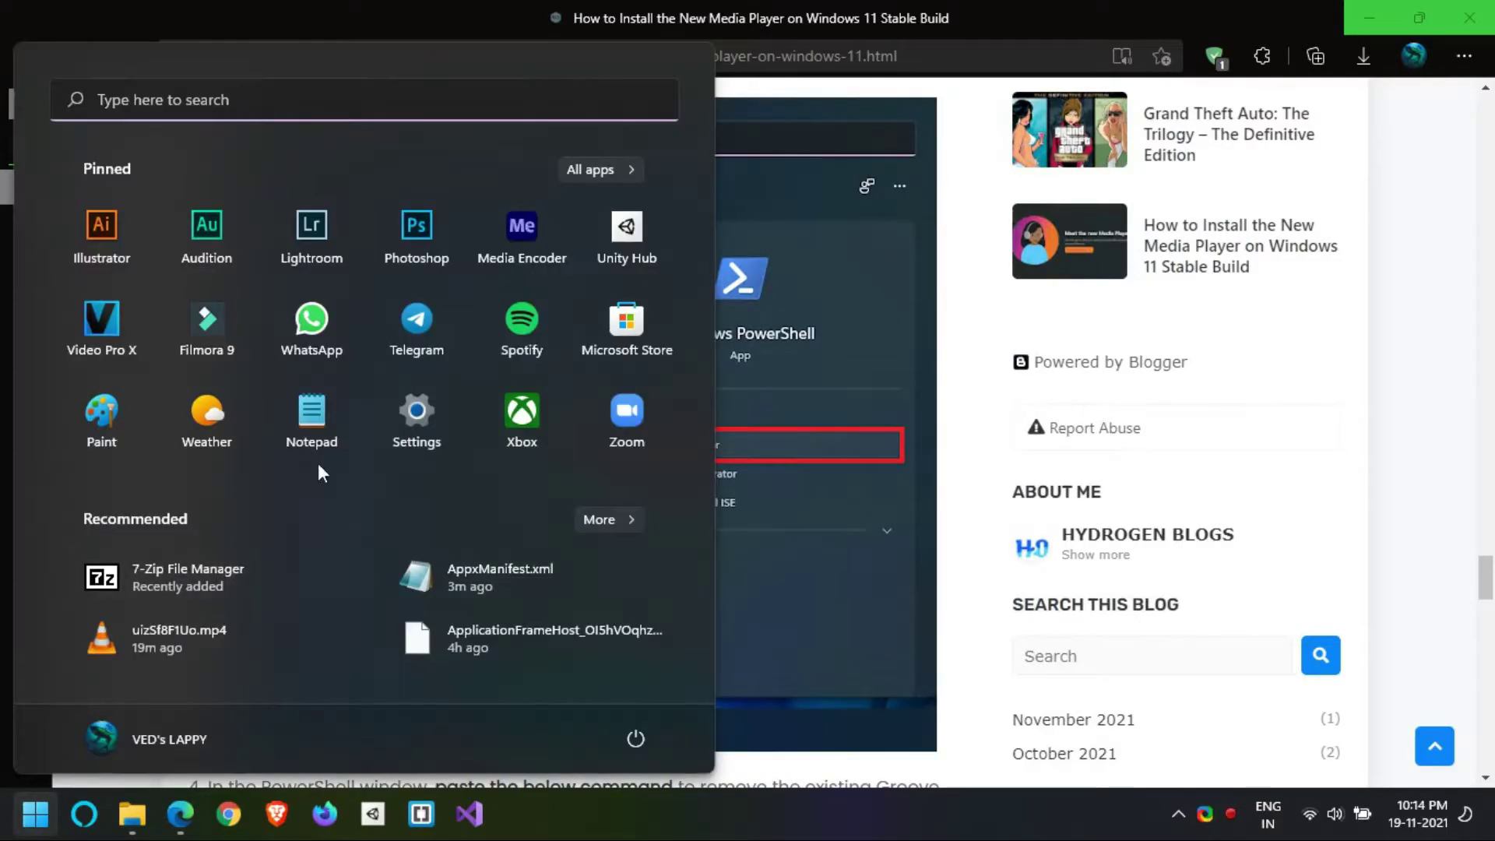
type("p")
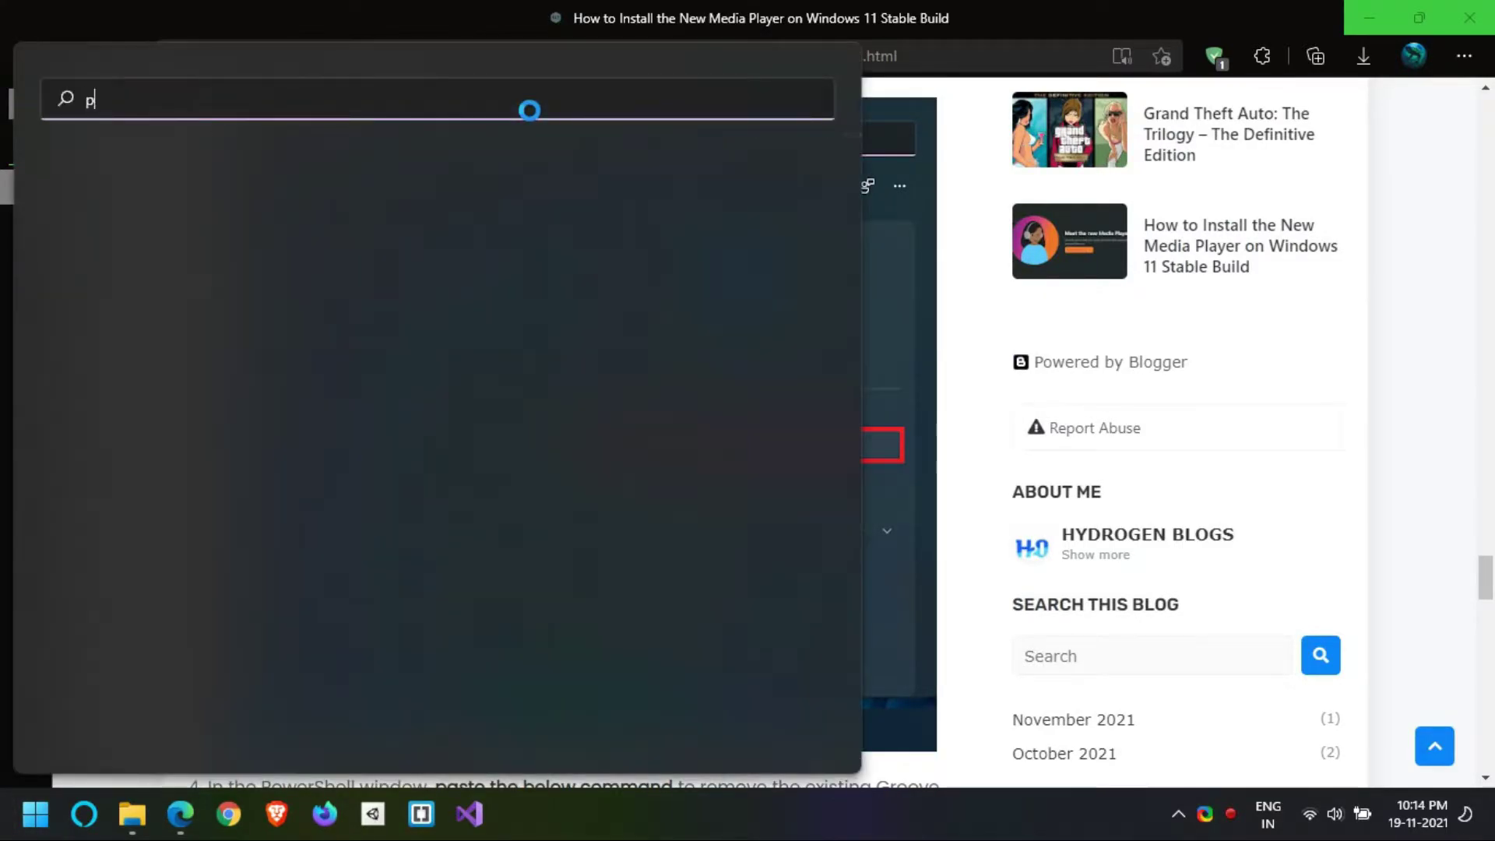
type("owershell")
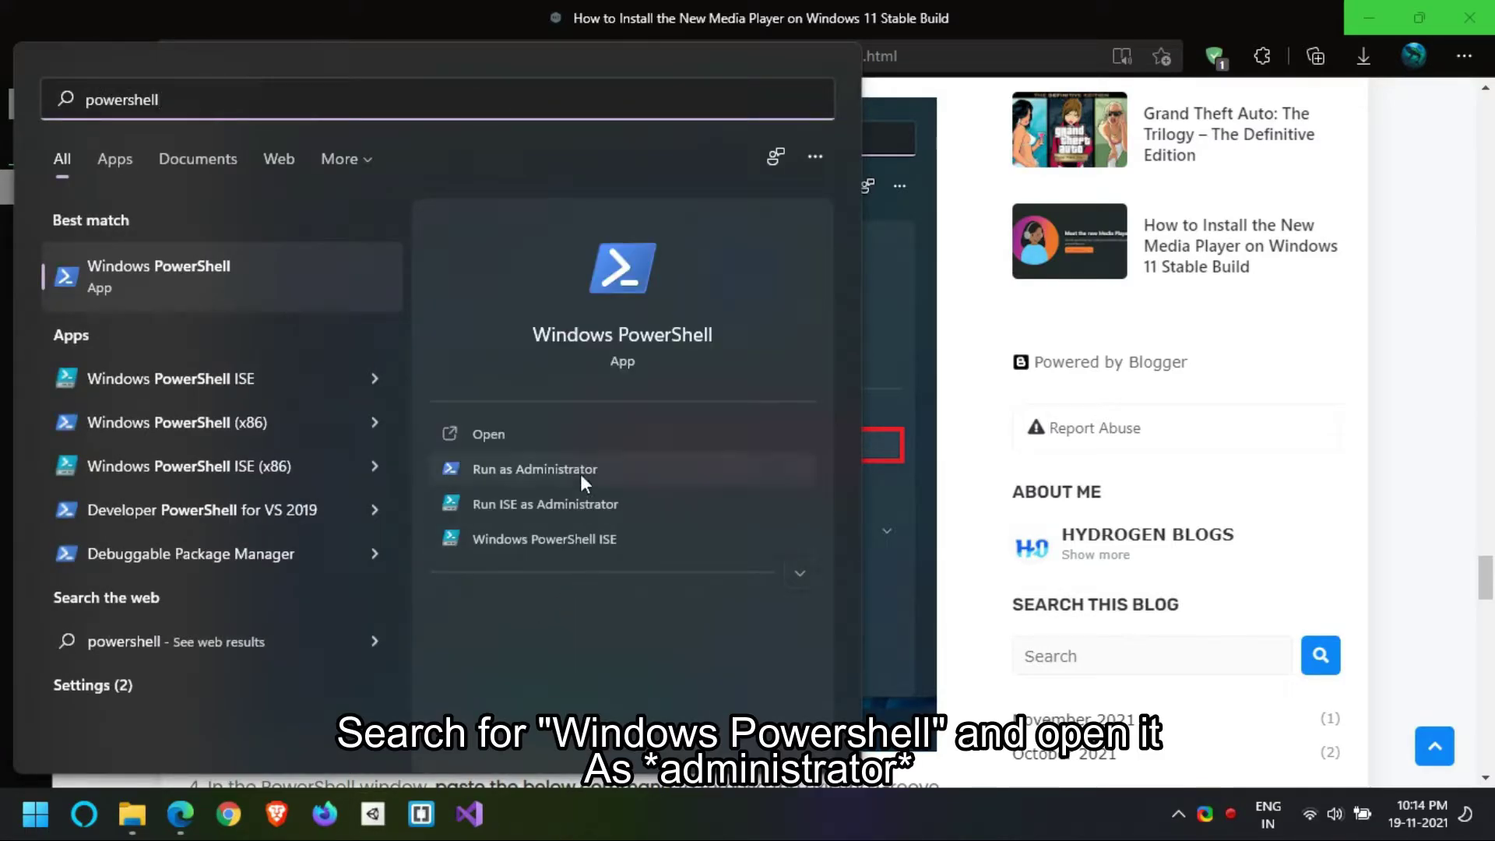
left_click(582, 475)
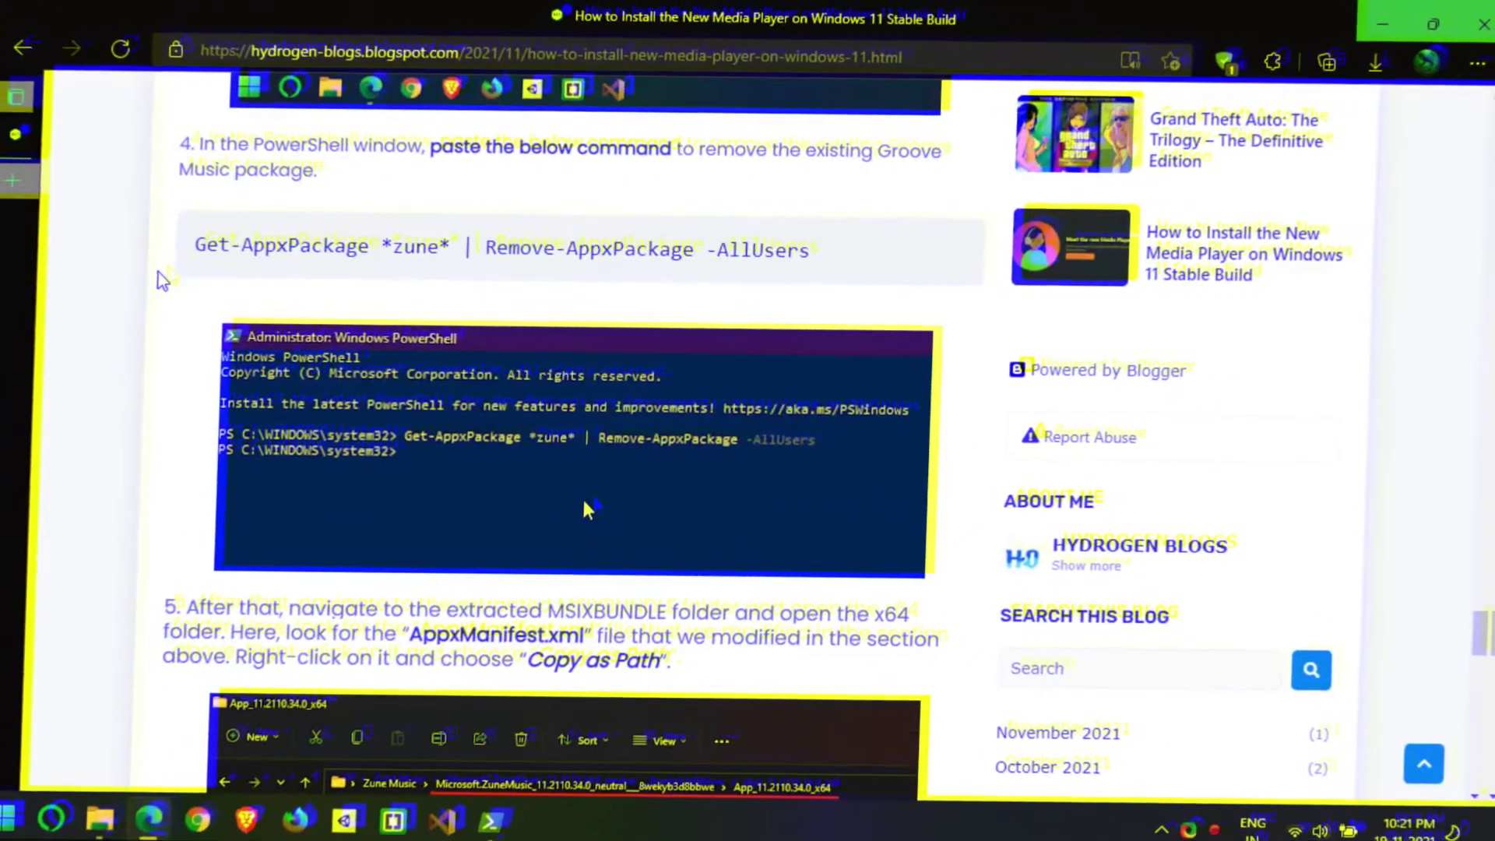
Copy Get-AppxPackage *zune* | Remove-AppxPackage -AllUsers from instruction 4 of the article and run it in the administrator PowerShell window.
scroll(253, 265, "up", 1)
left_click_drag(206, 355, 755, 356)
key("ctrl+c")
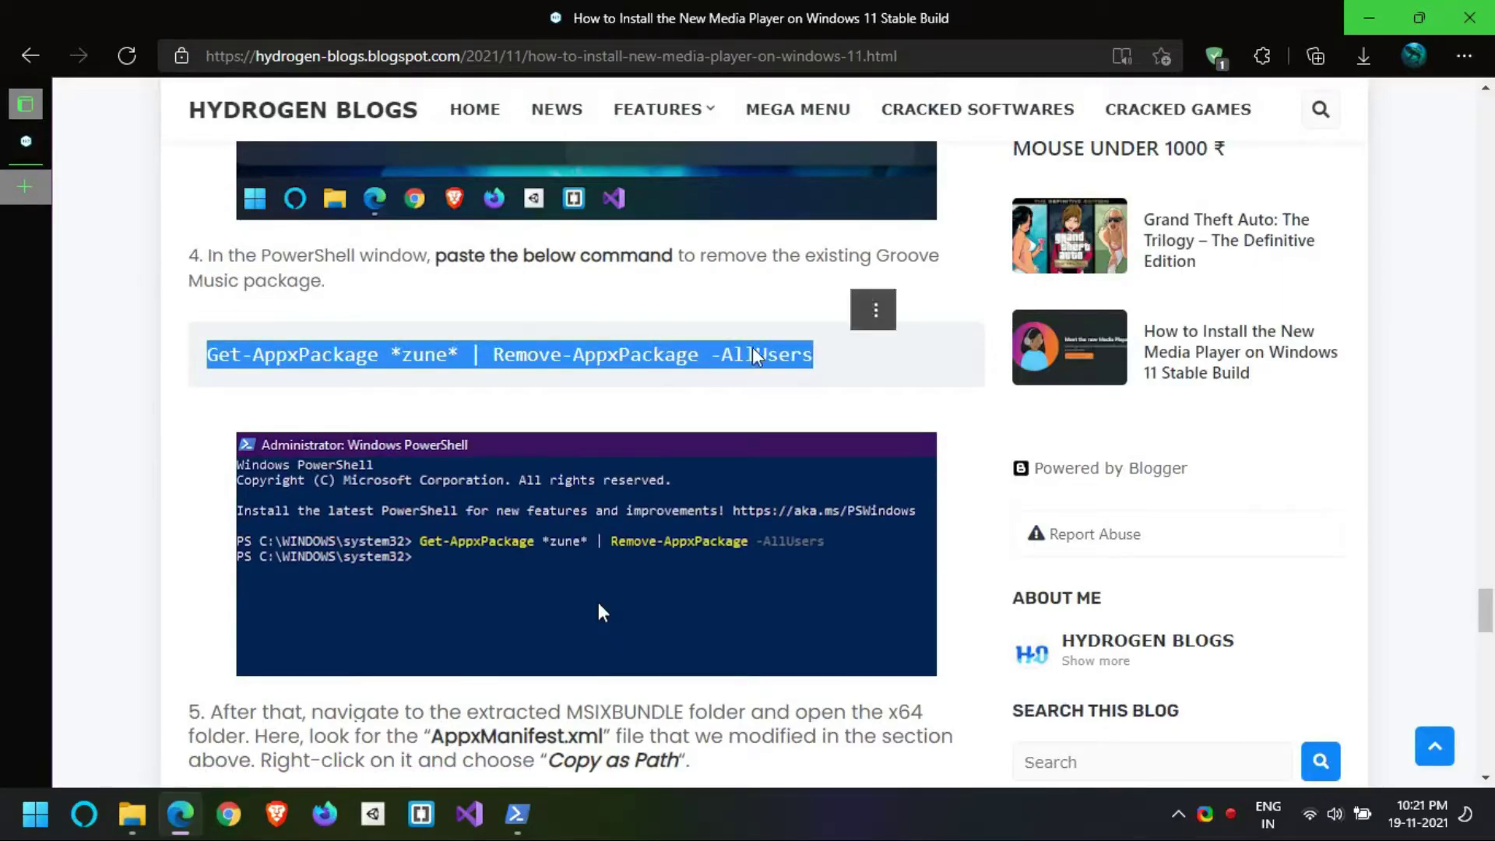
left_click(873, 309)
left_click(907, 308)
left_click(538, 828)
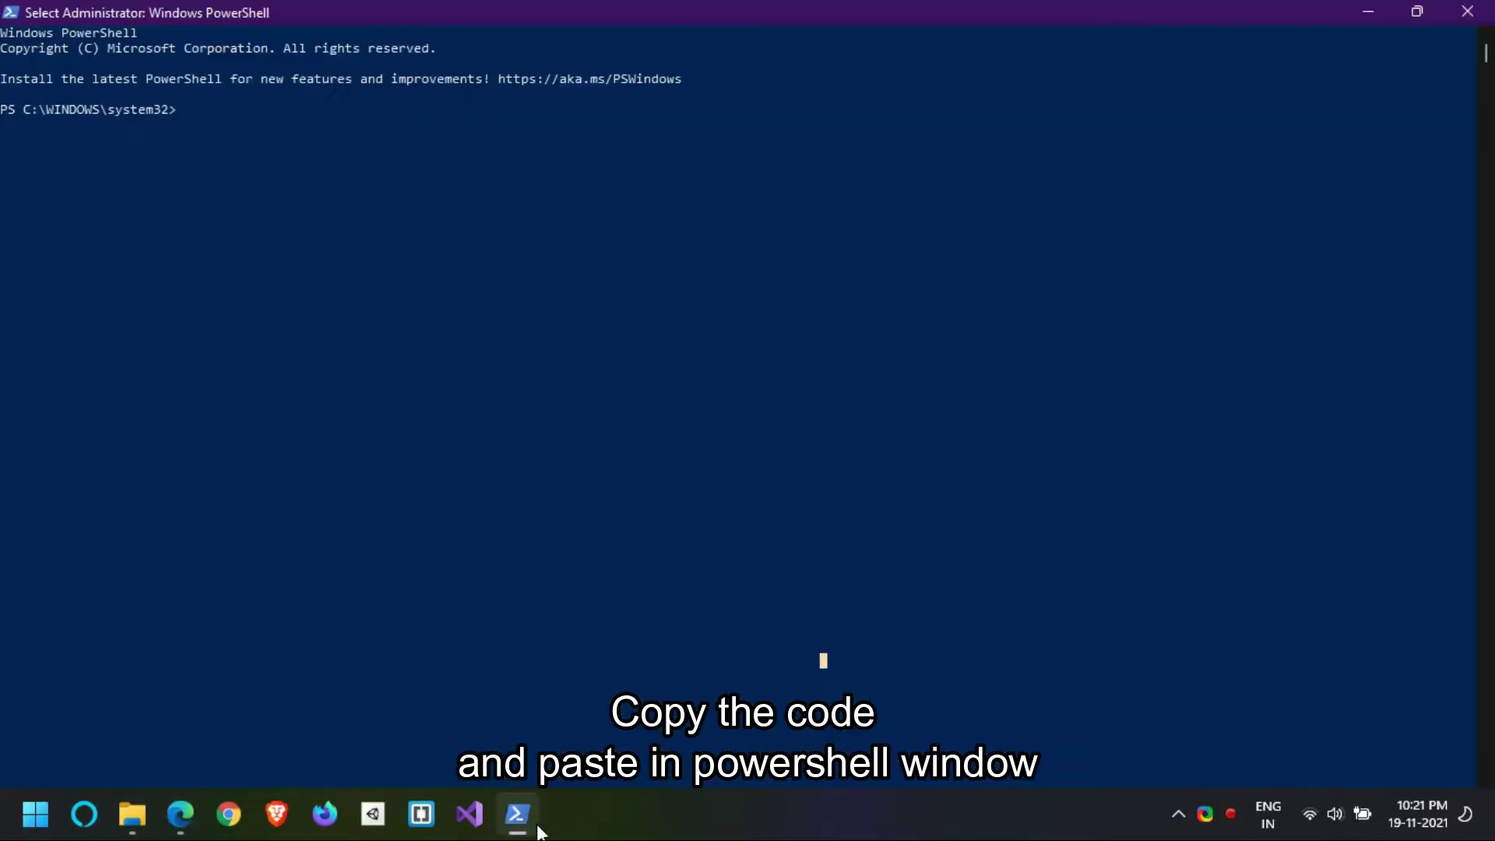
right_click(196, 158)
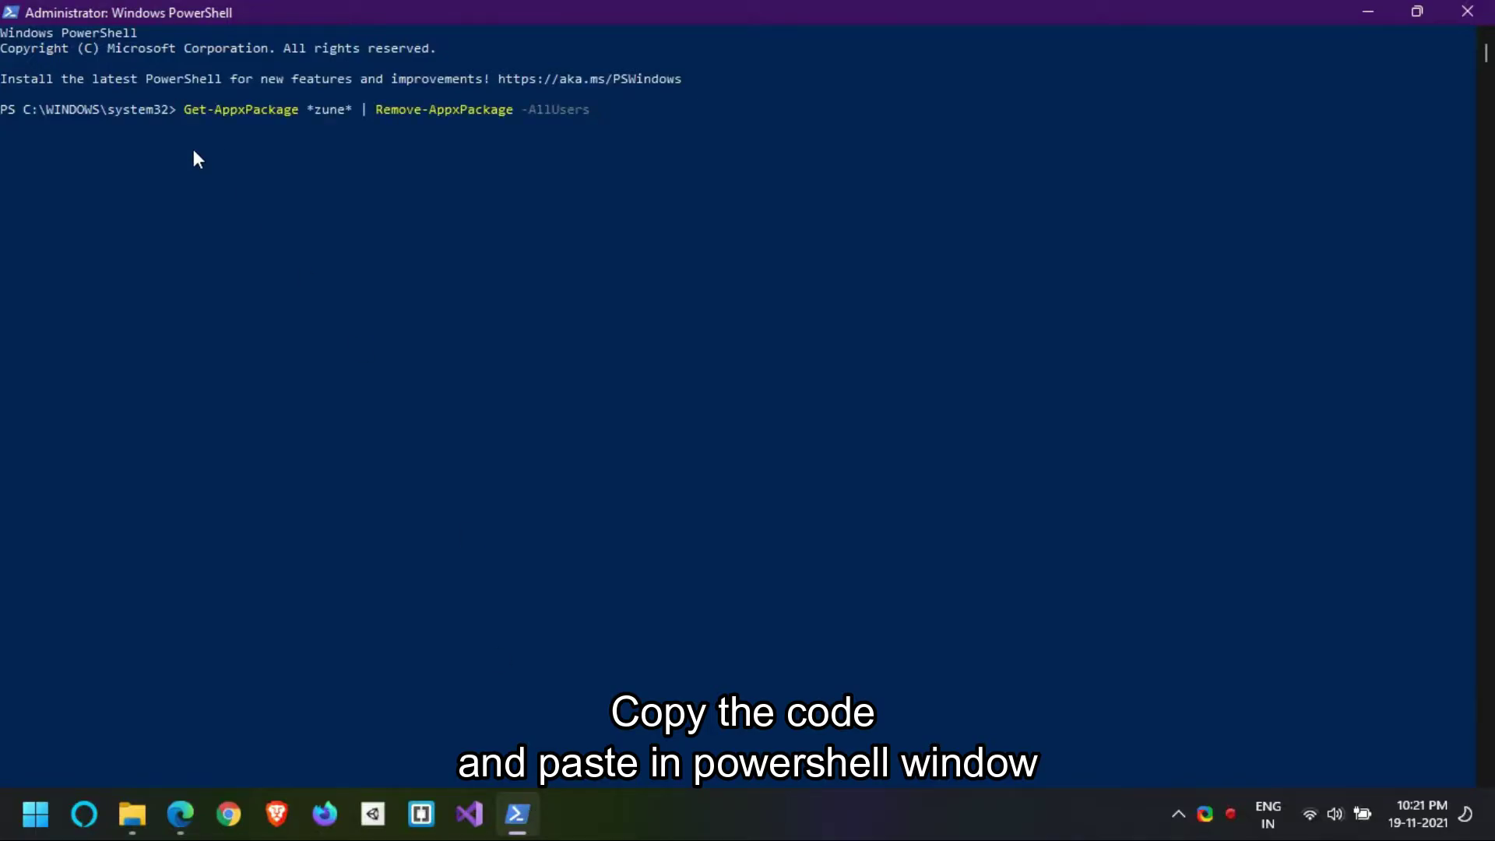
key("Return")
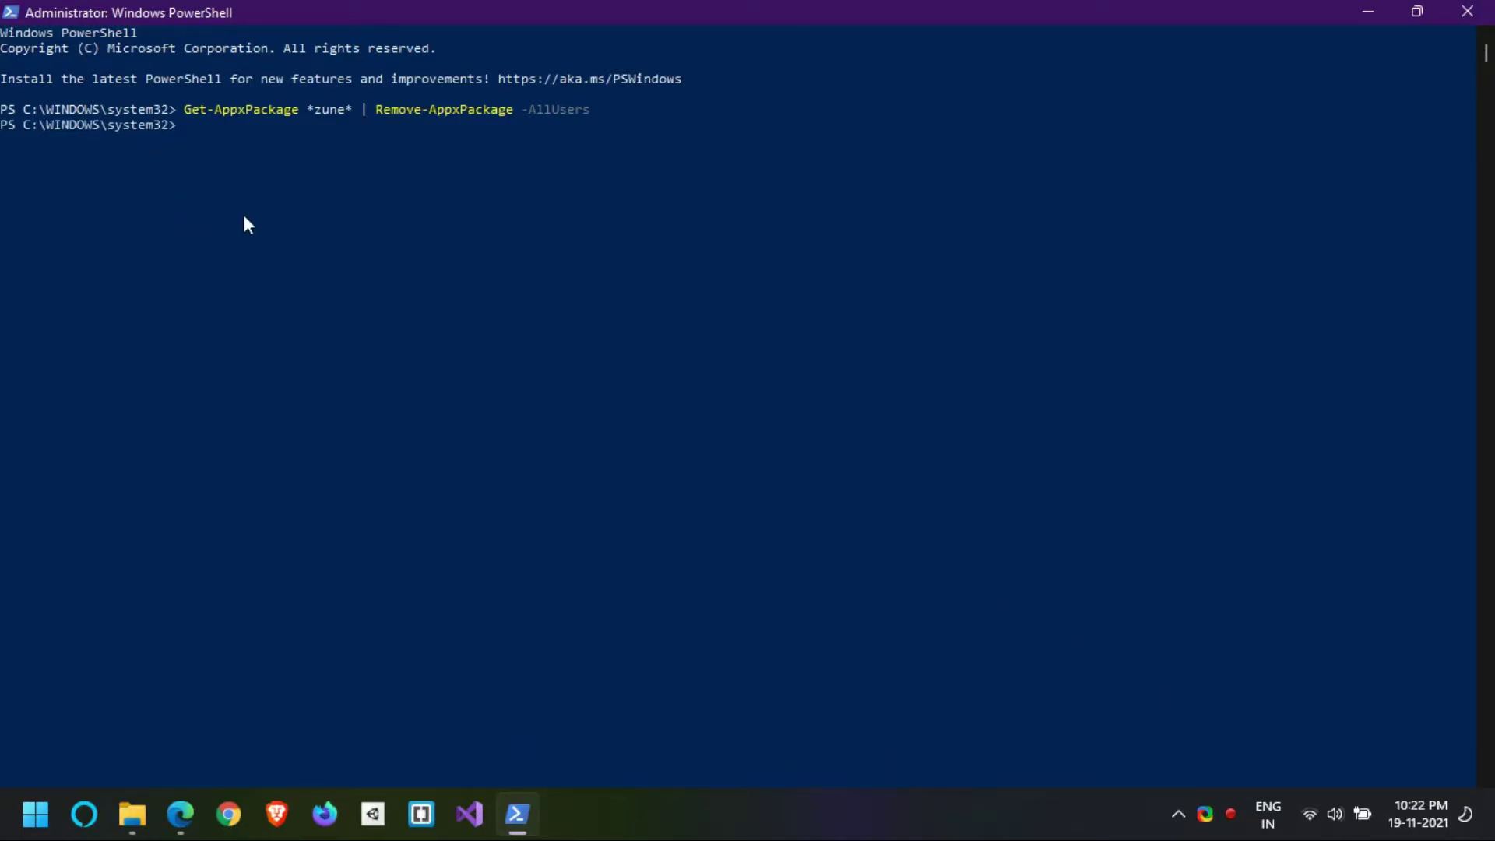
Check instruction 5 of the article, switch to File Explorer and open the App_11.2110.34.0_x64 folder inside the extracted ZuneMusic package.
left_click(180, 814)
scroll(283, 574, "down", 3)
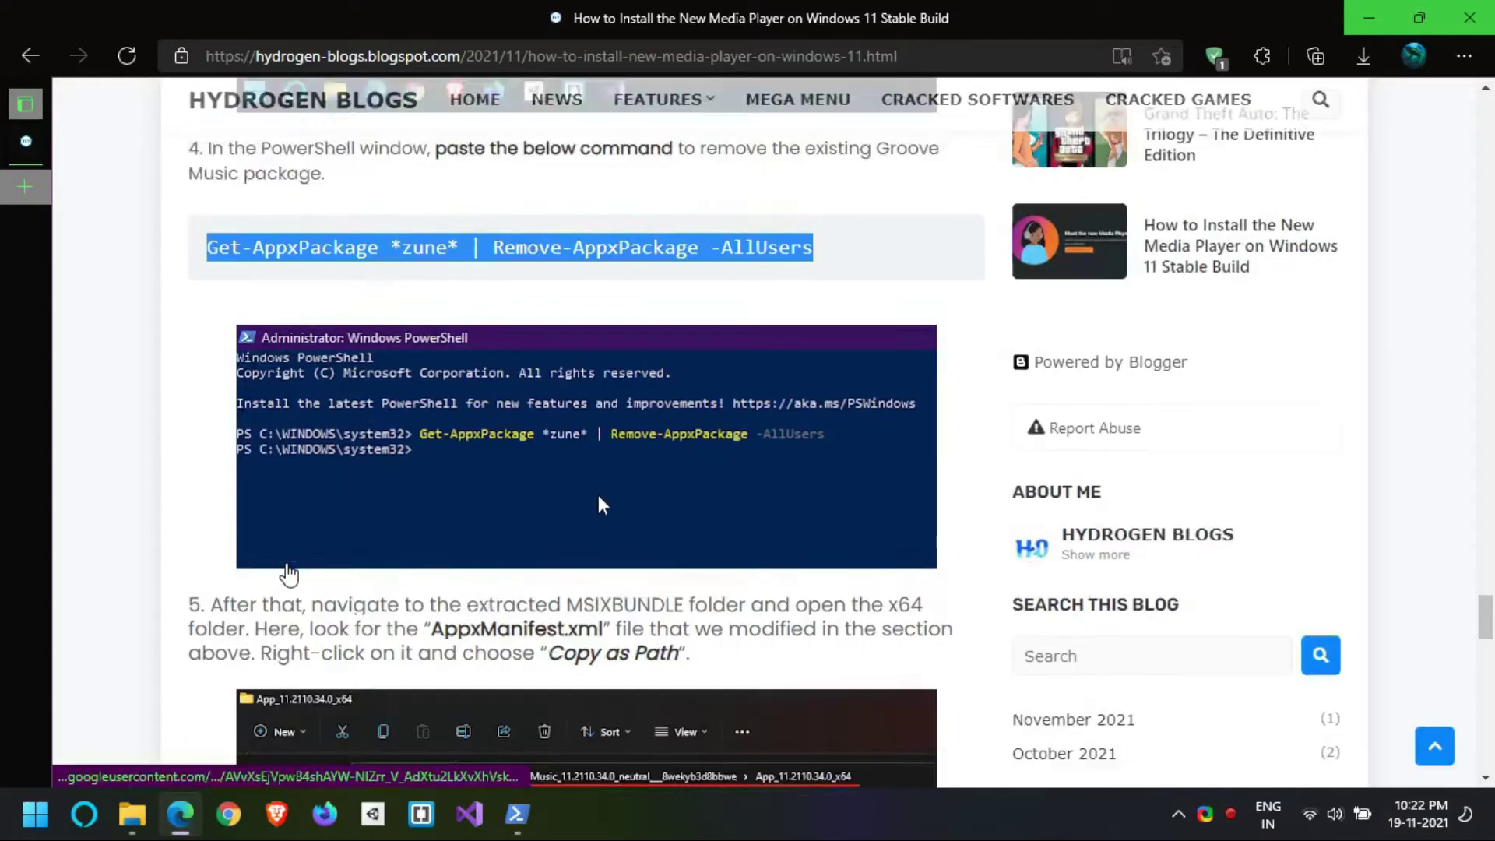
scroll(304, 491, "down", 5)
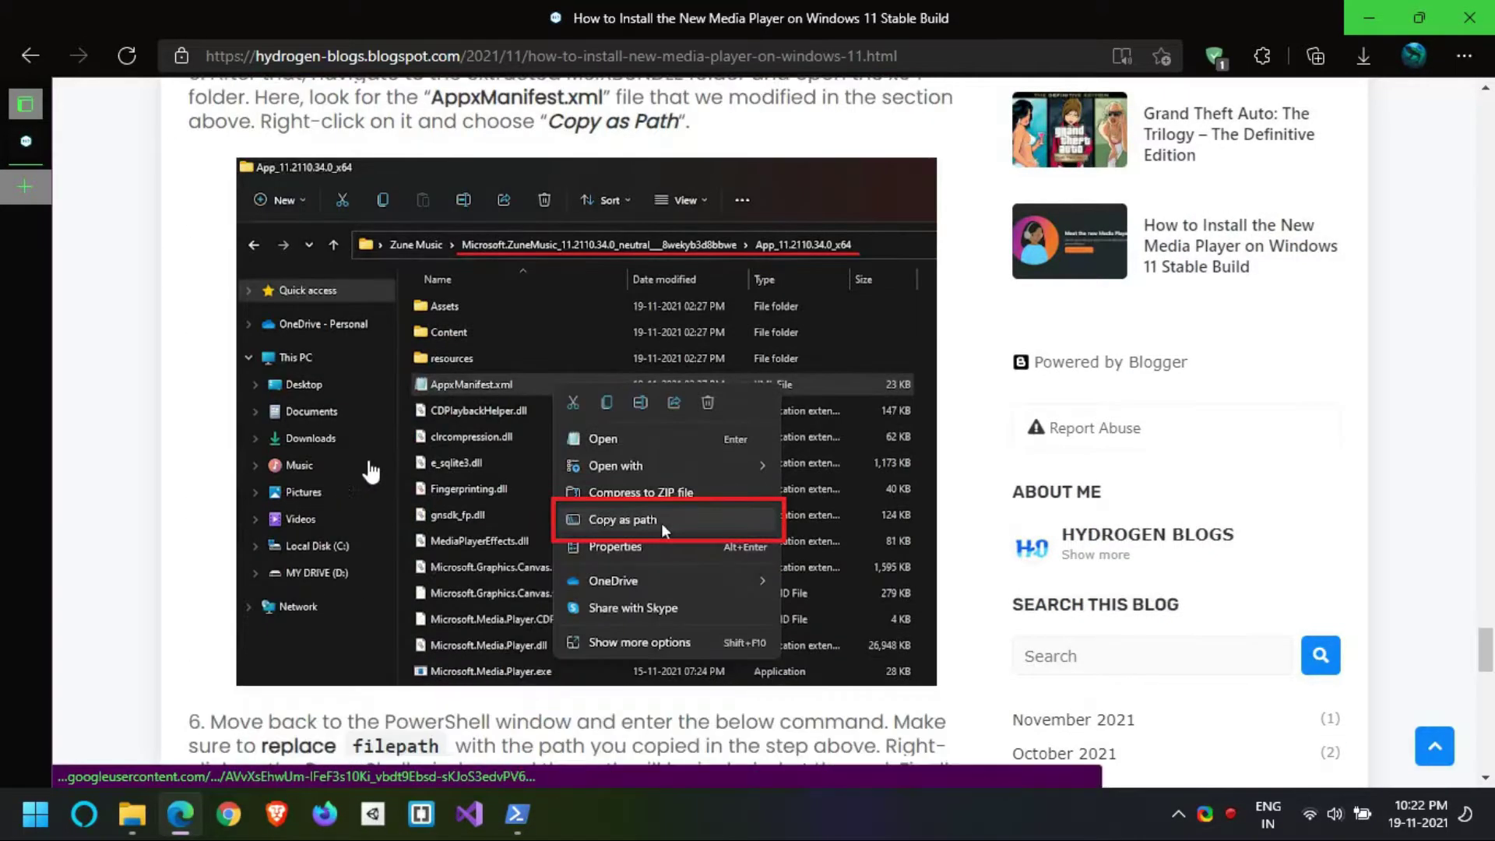
scroll(466, 369, "up", 1)
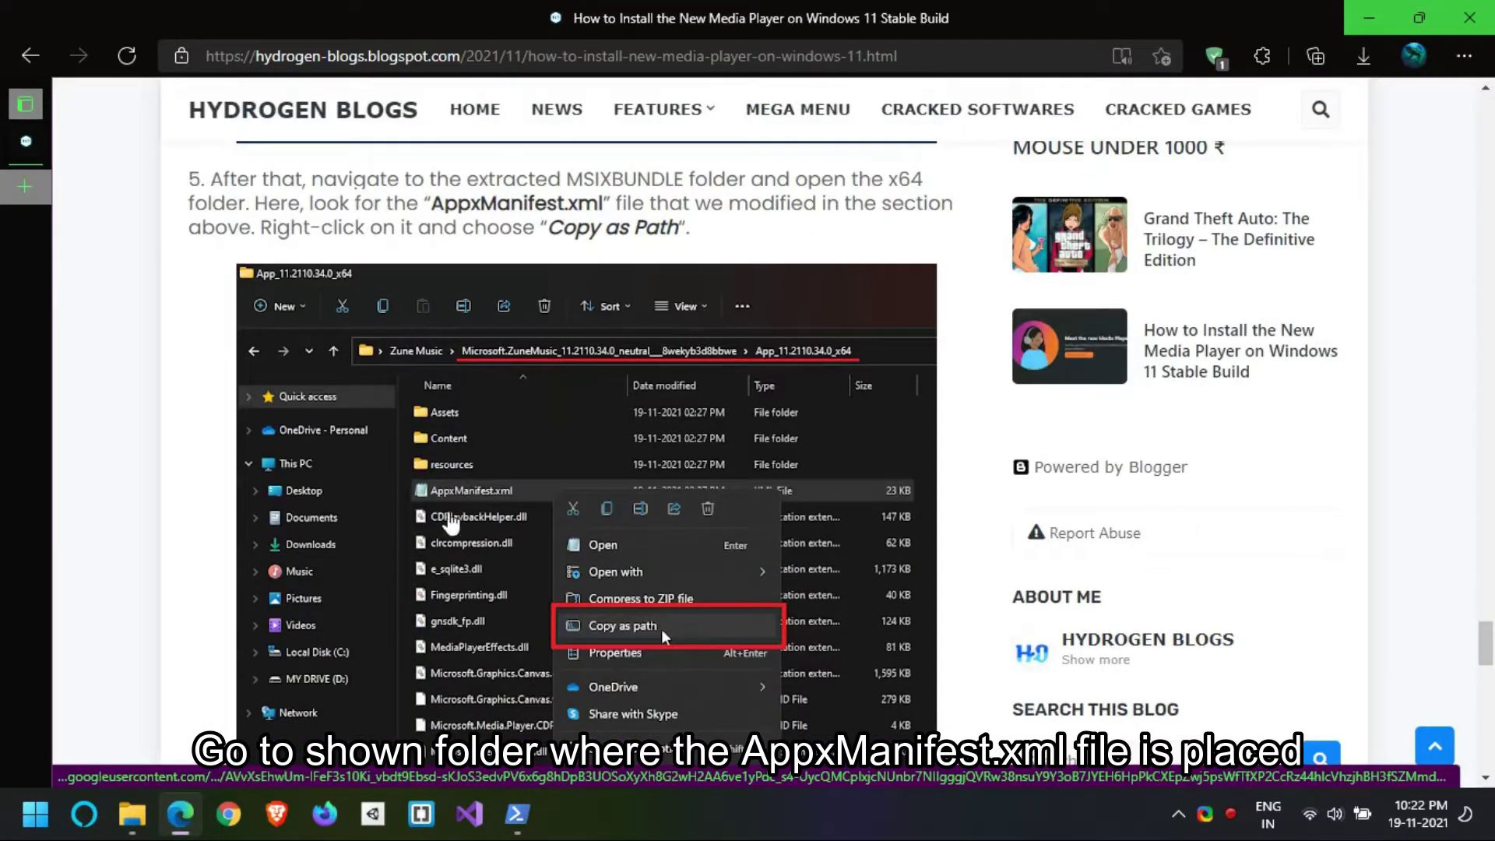
left_click(147, 828)
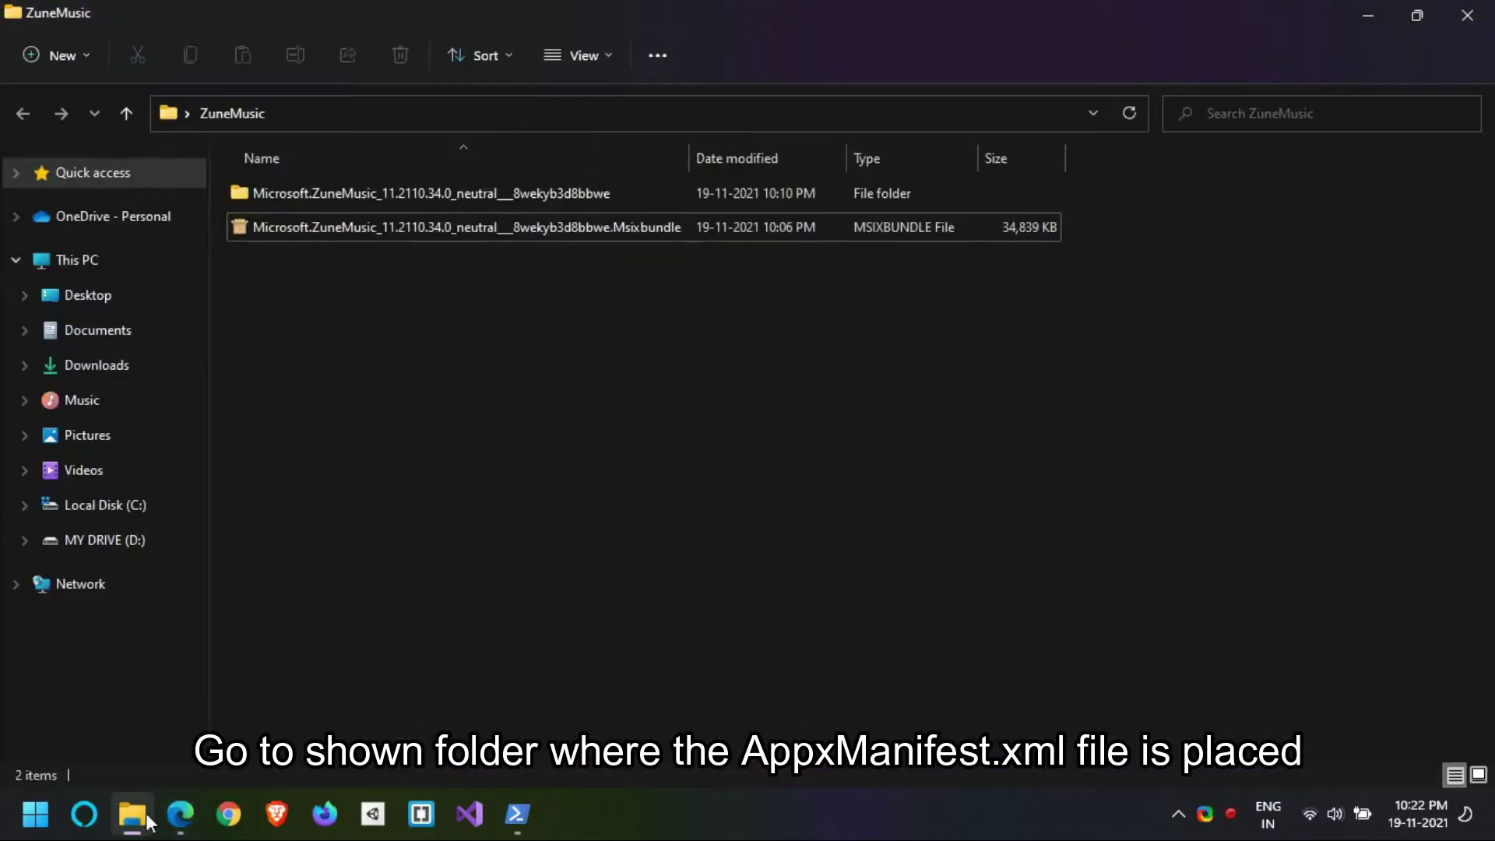
double_click(633, 198)
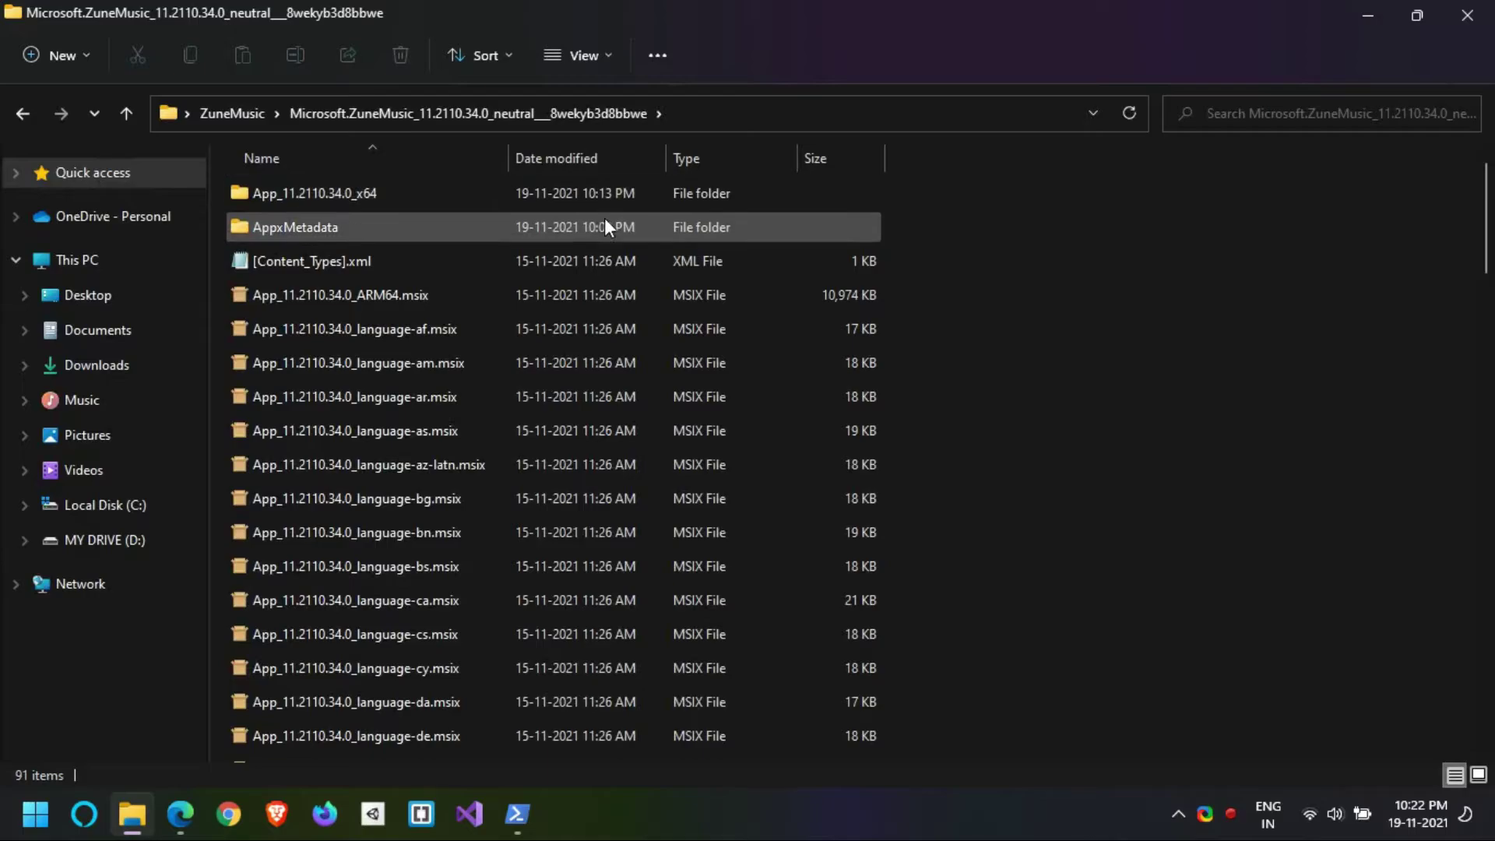
double_click(592, 195)
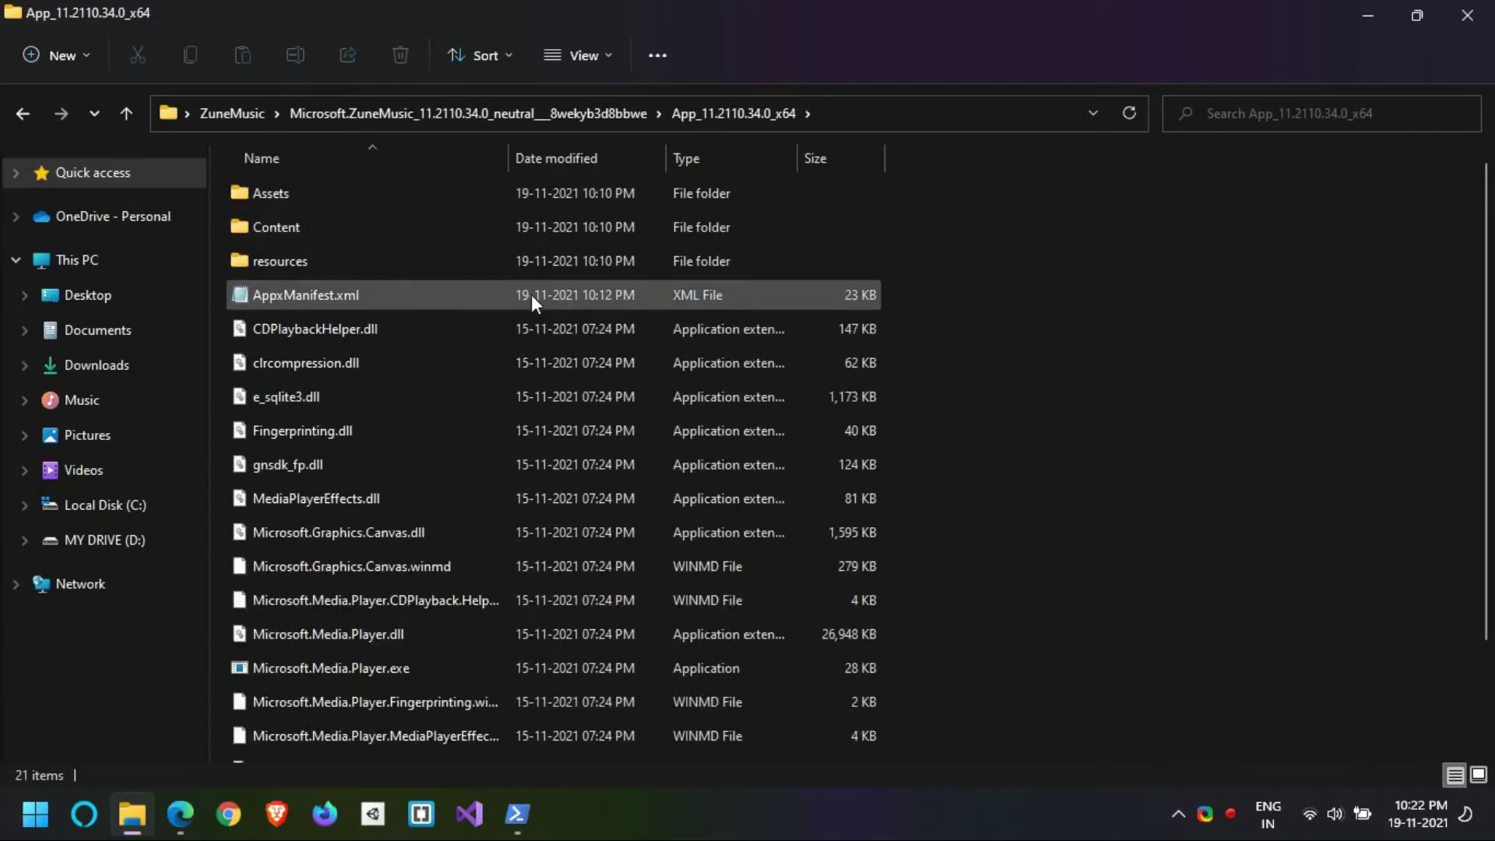
Copy the AppxManifest.xml file's full path to the clipboard.
left_click(531, 294)
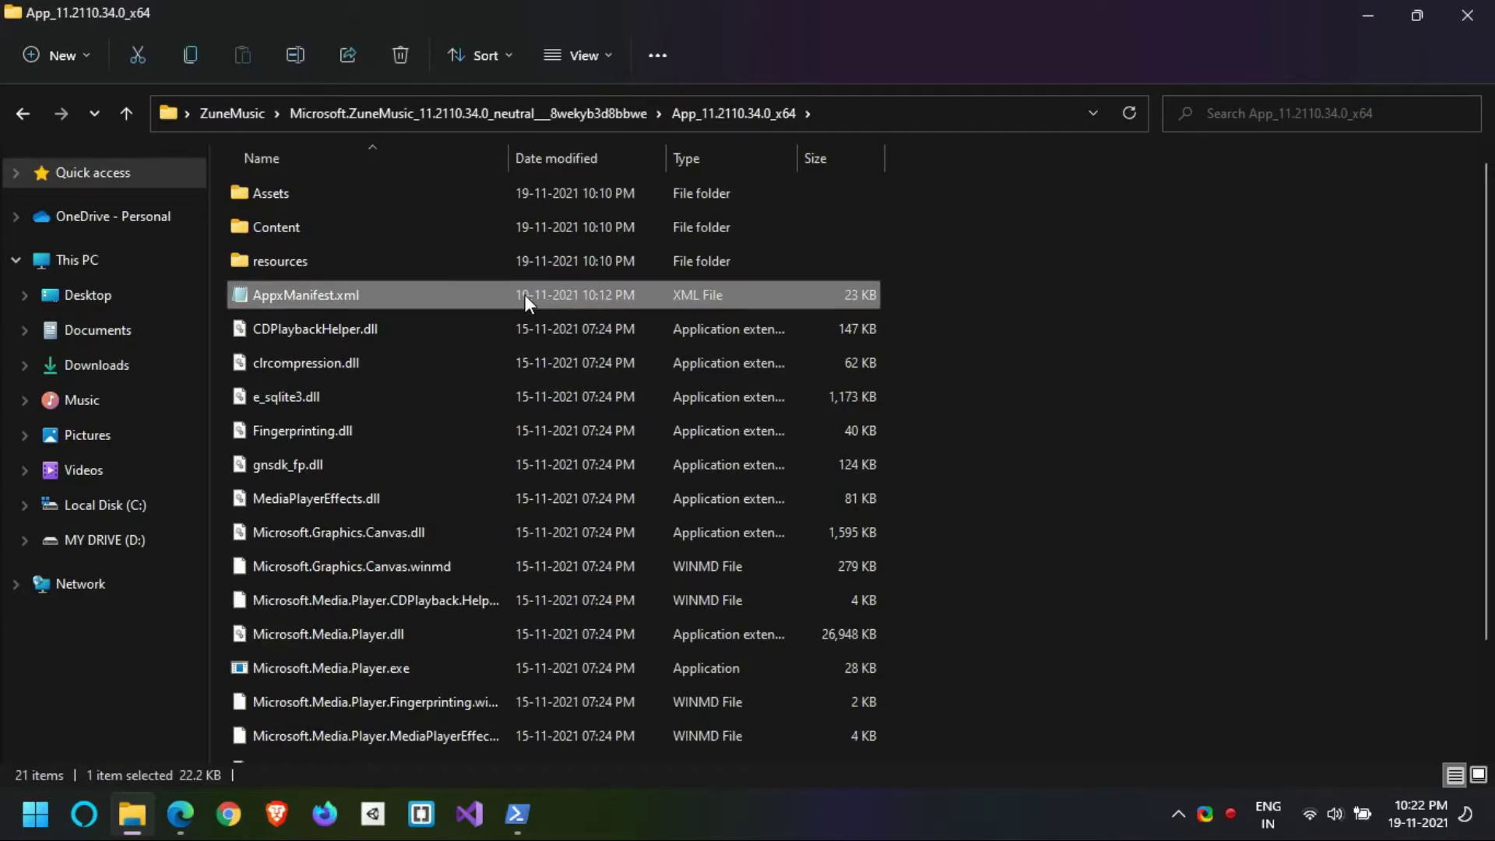
right_click(456, 294)
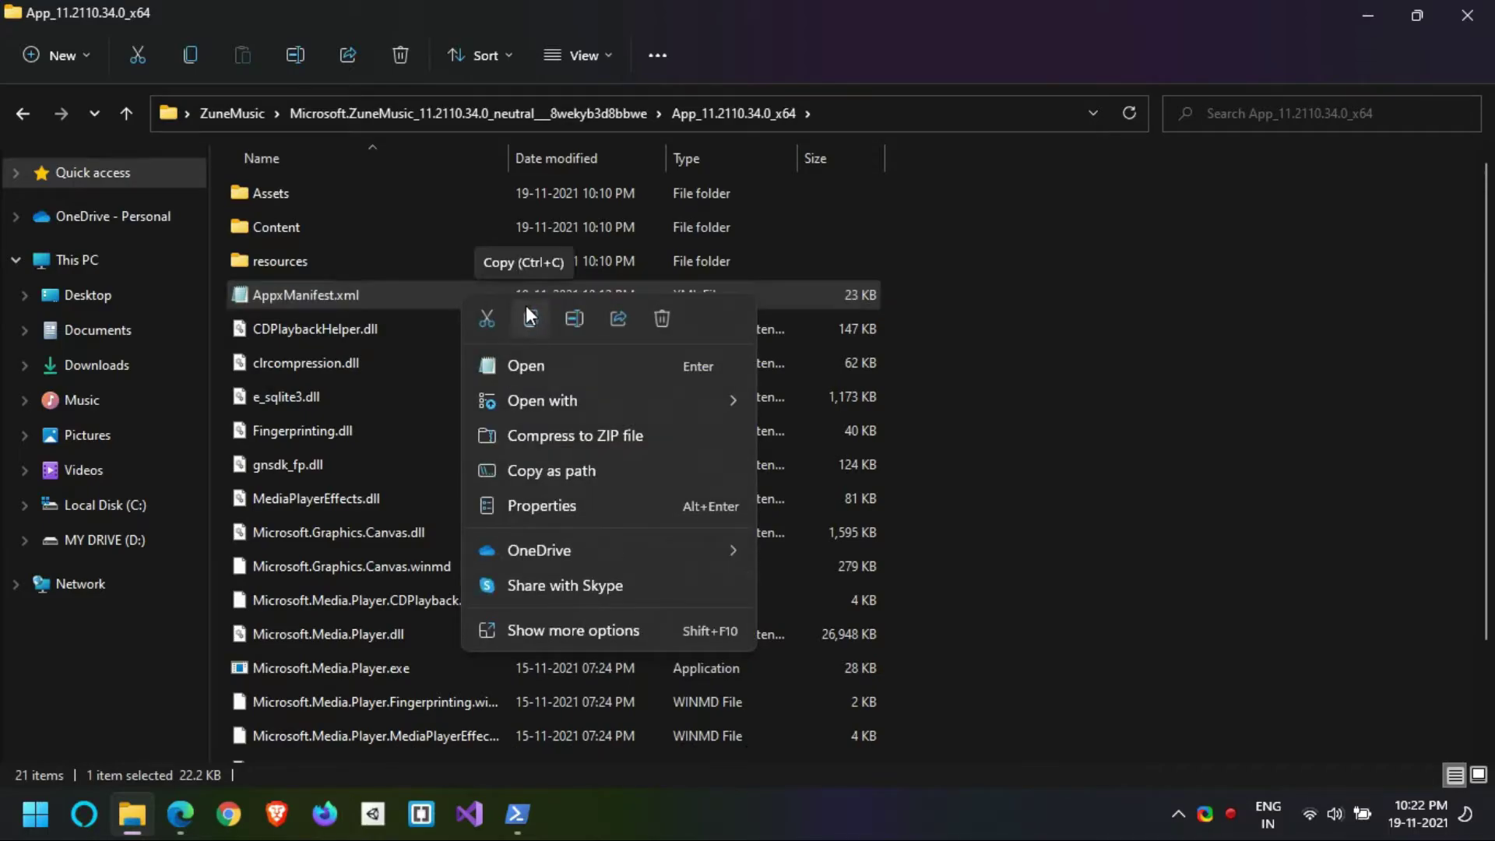
left_click(624, 481)
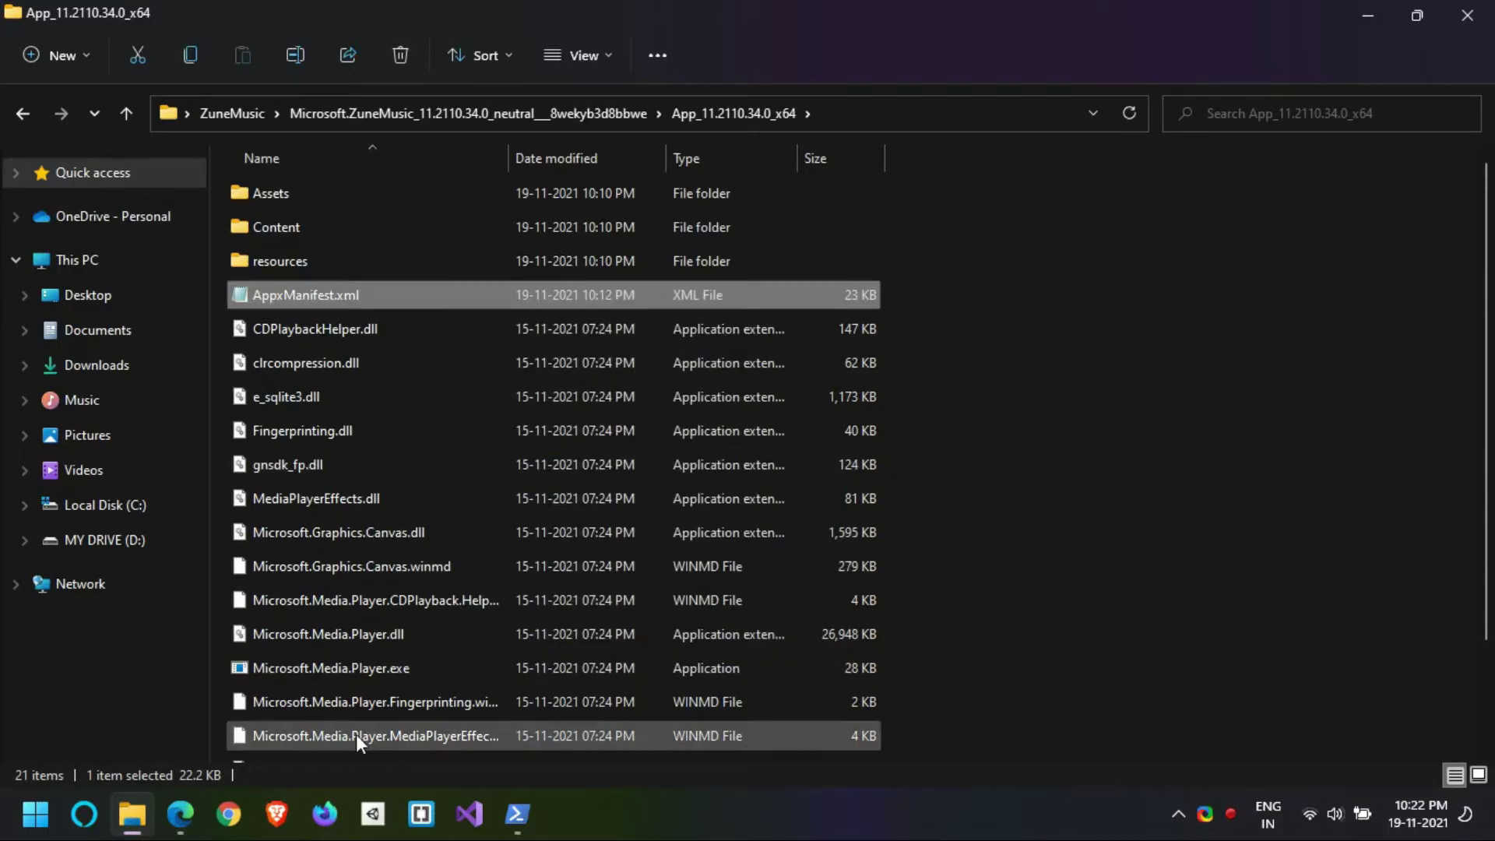
Copy Add-AppxPackage -Register, without the filepath placeholder, from instruction 6 of the article and paste it into the administrator PowerShell window.
left_click(177, 814)
scroll(402, 436, "down", 6)
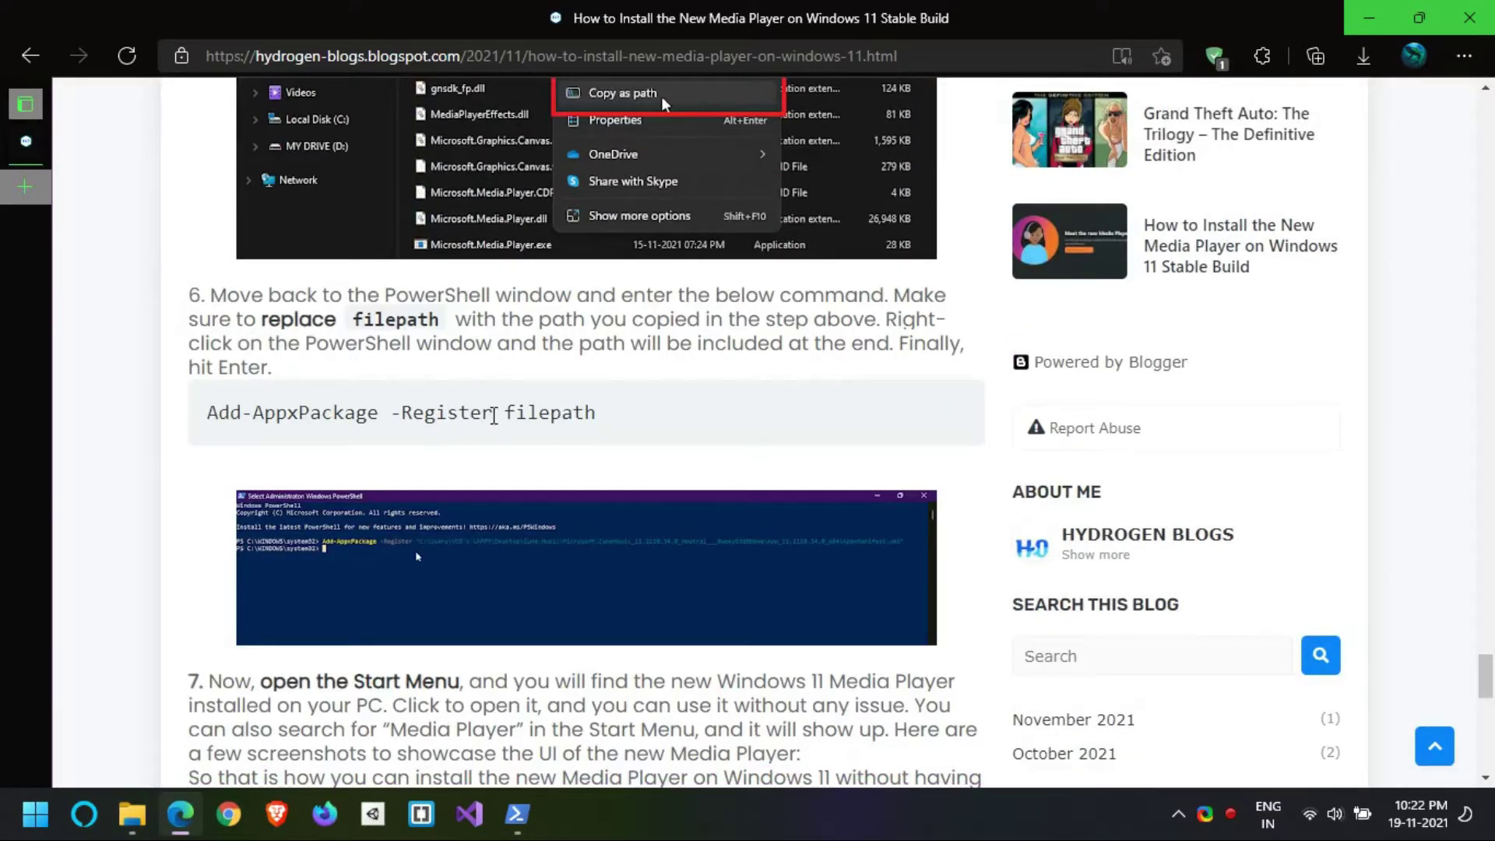
left_click_drag(494, 415, 199, 417)
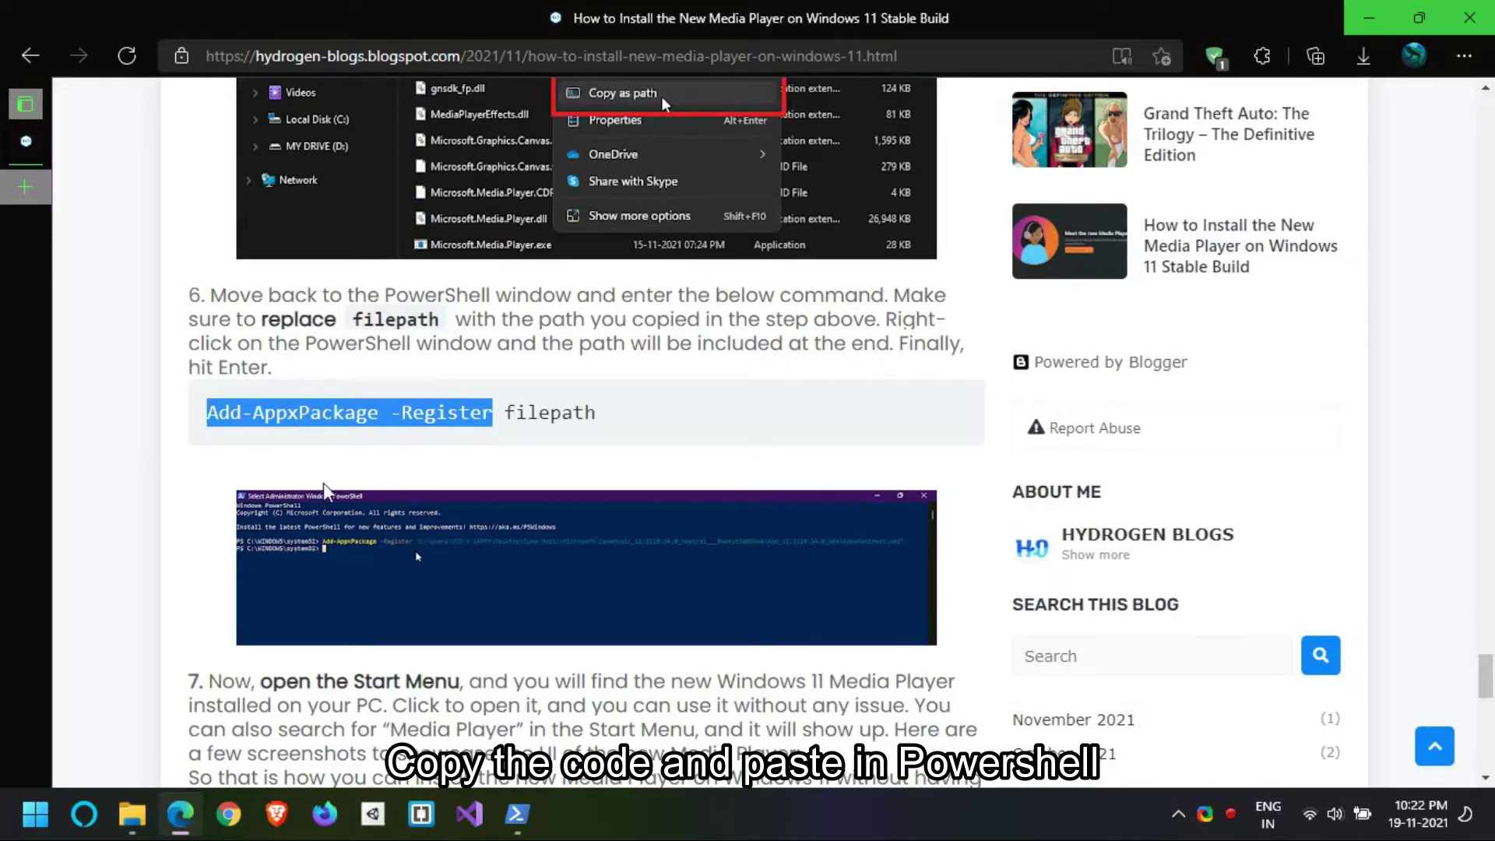
left_click(518, 814)
right_click(197, 148)
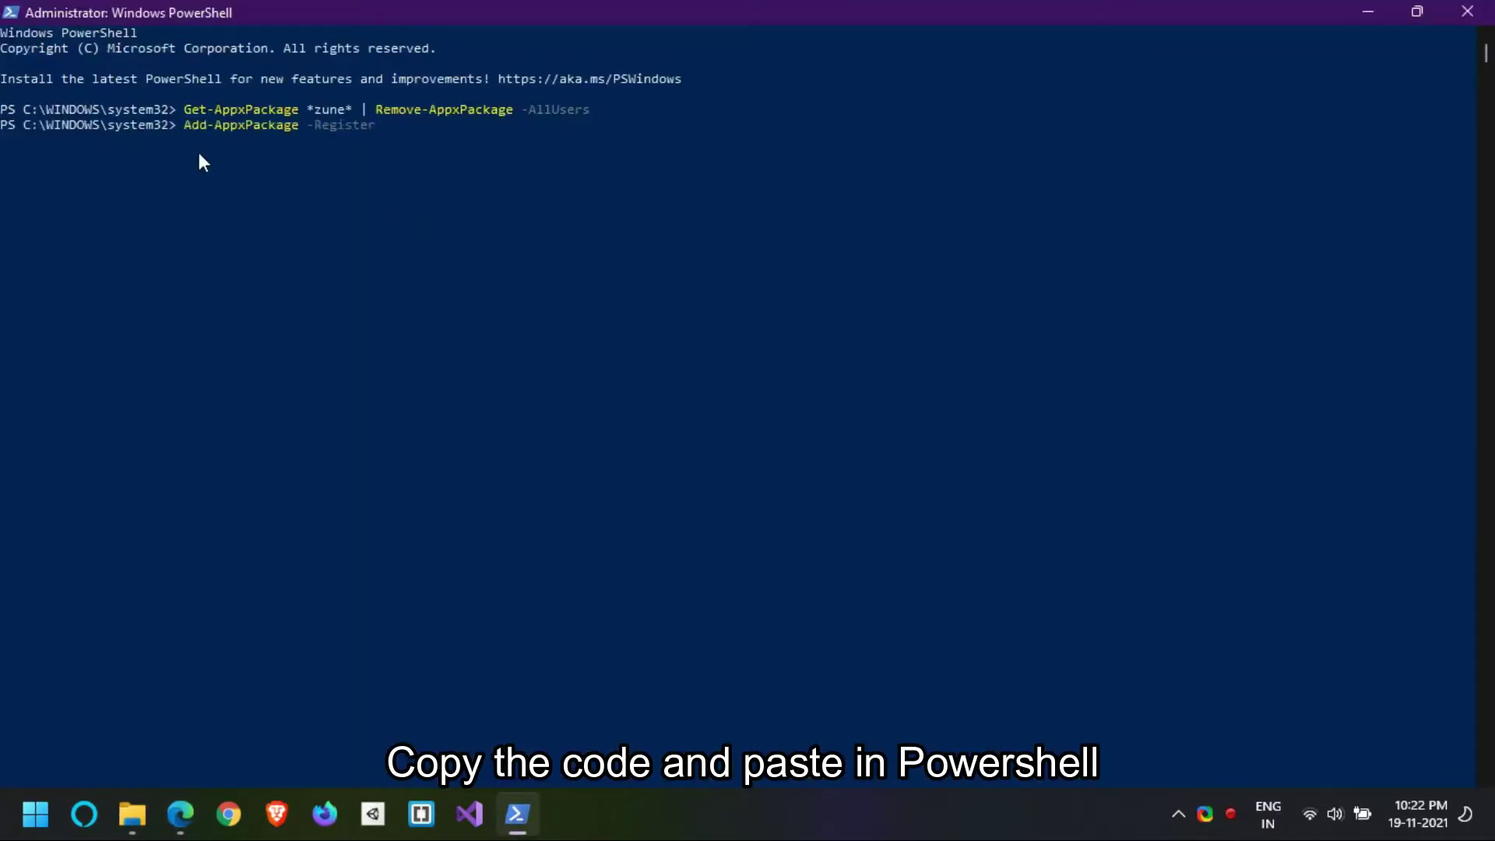
Return to the App_11.2110.34.0_x64 folder, copy AppxManifest.xml as a path and paste it after the Add-AppxPackage -Register command in PowerShell.
left_click(180, 814)
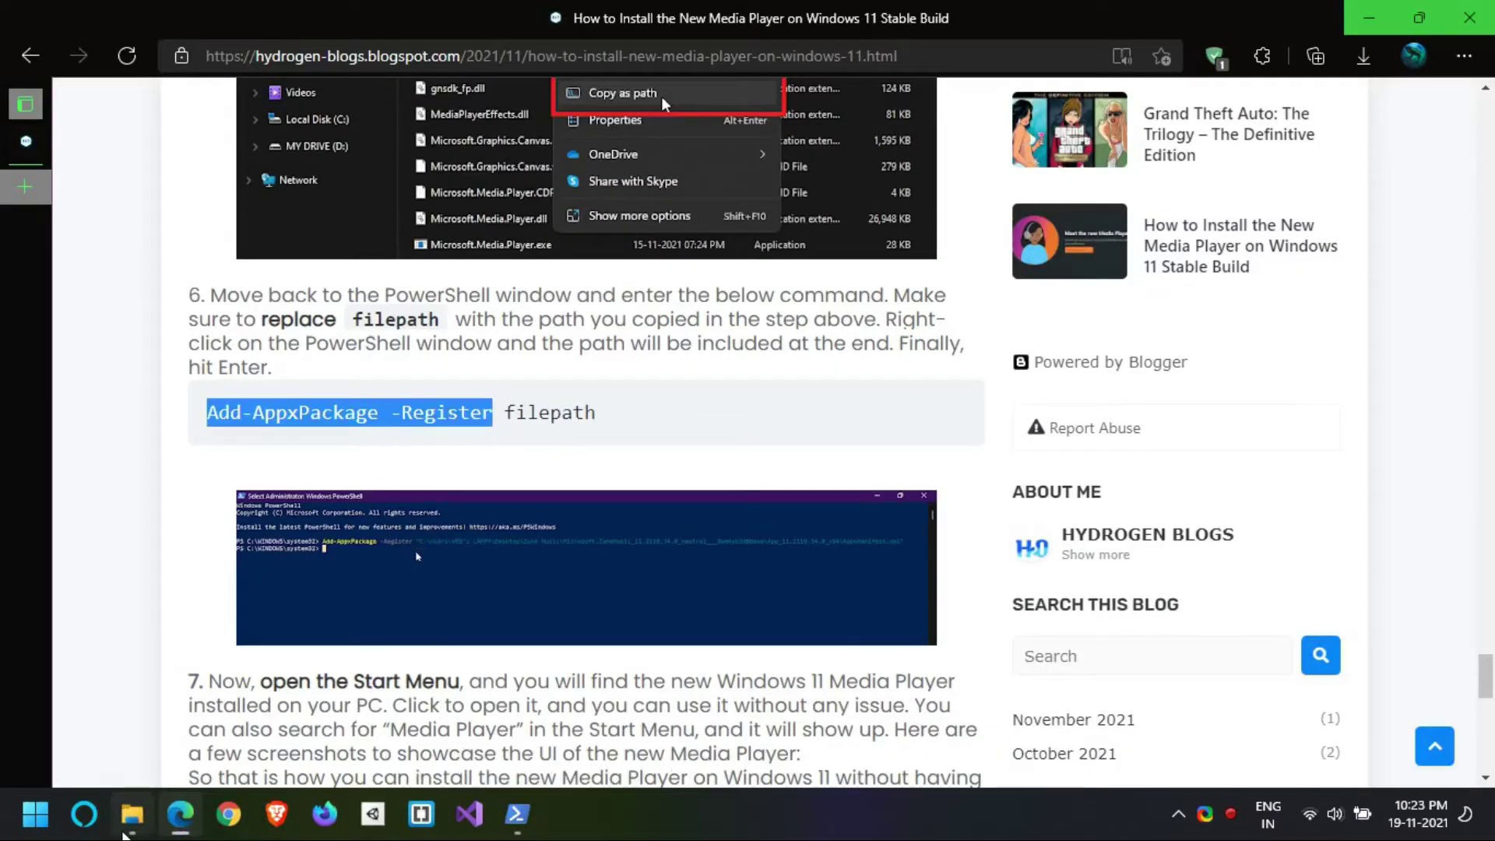
left_click(133, 814)
right_click(387, 288)
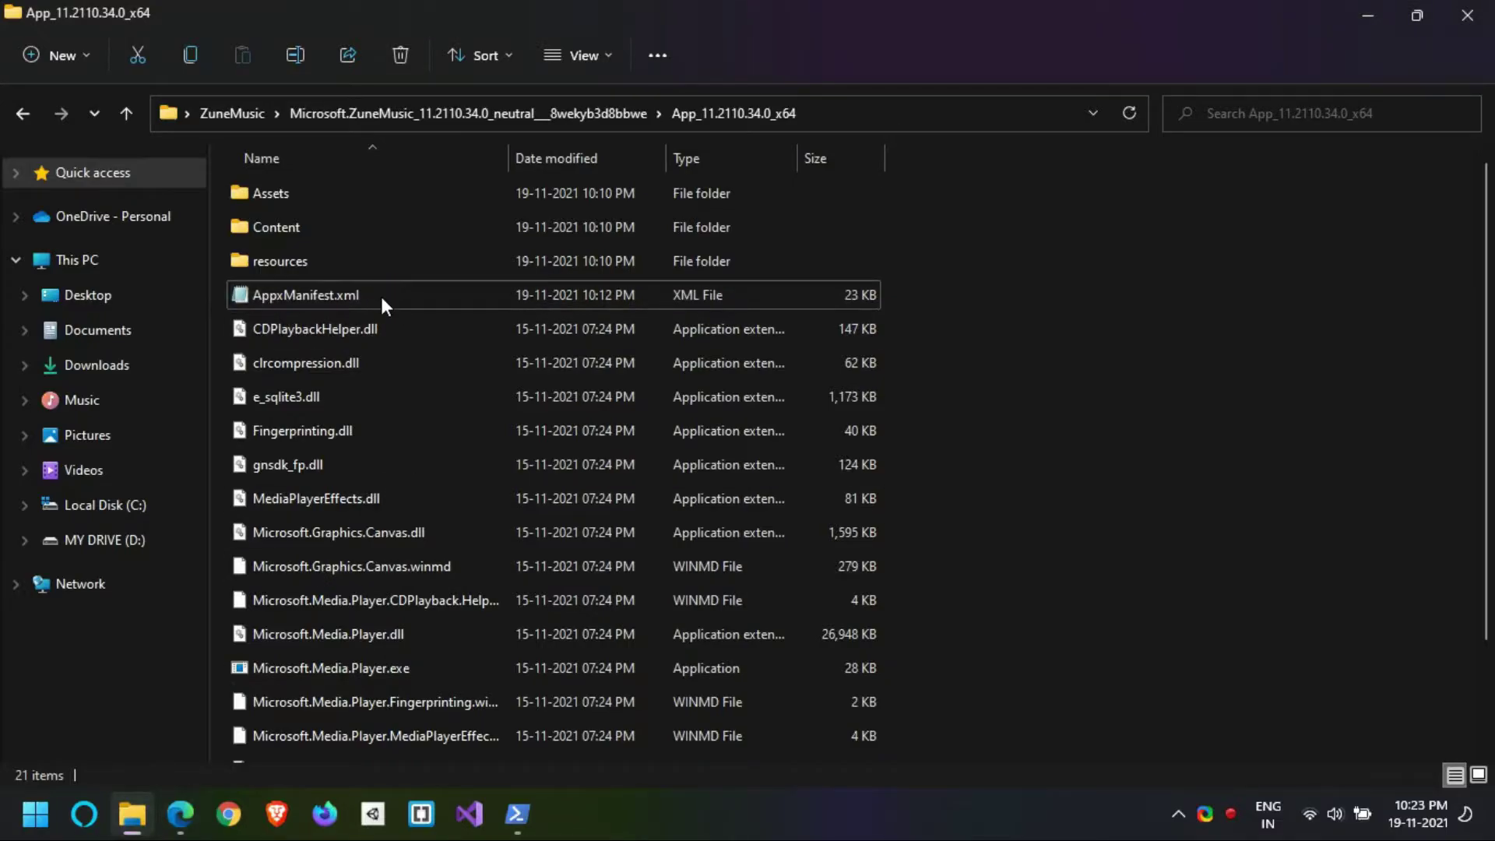
left_click(434, 300)
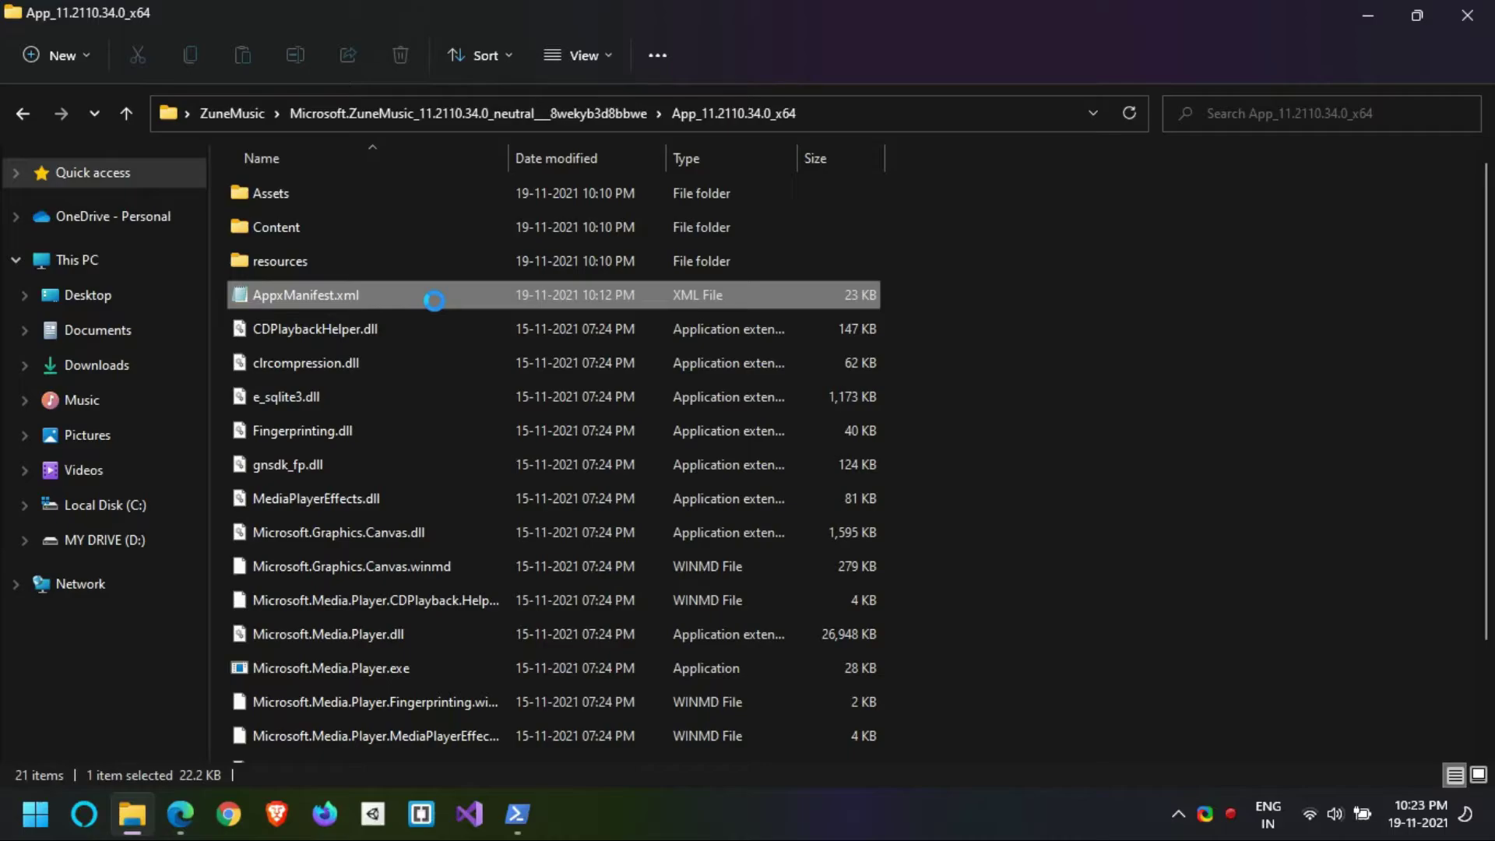
right_click(434, 301)
left_click(537, 478)
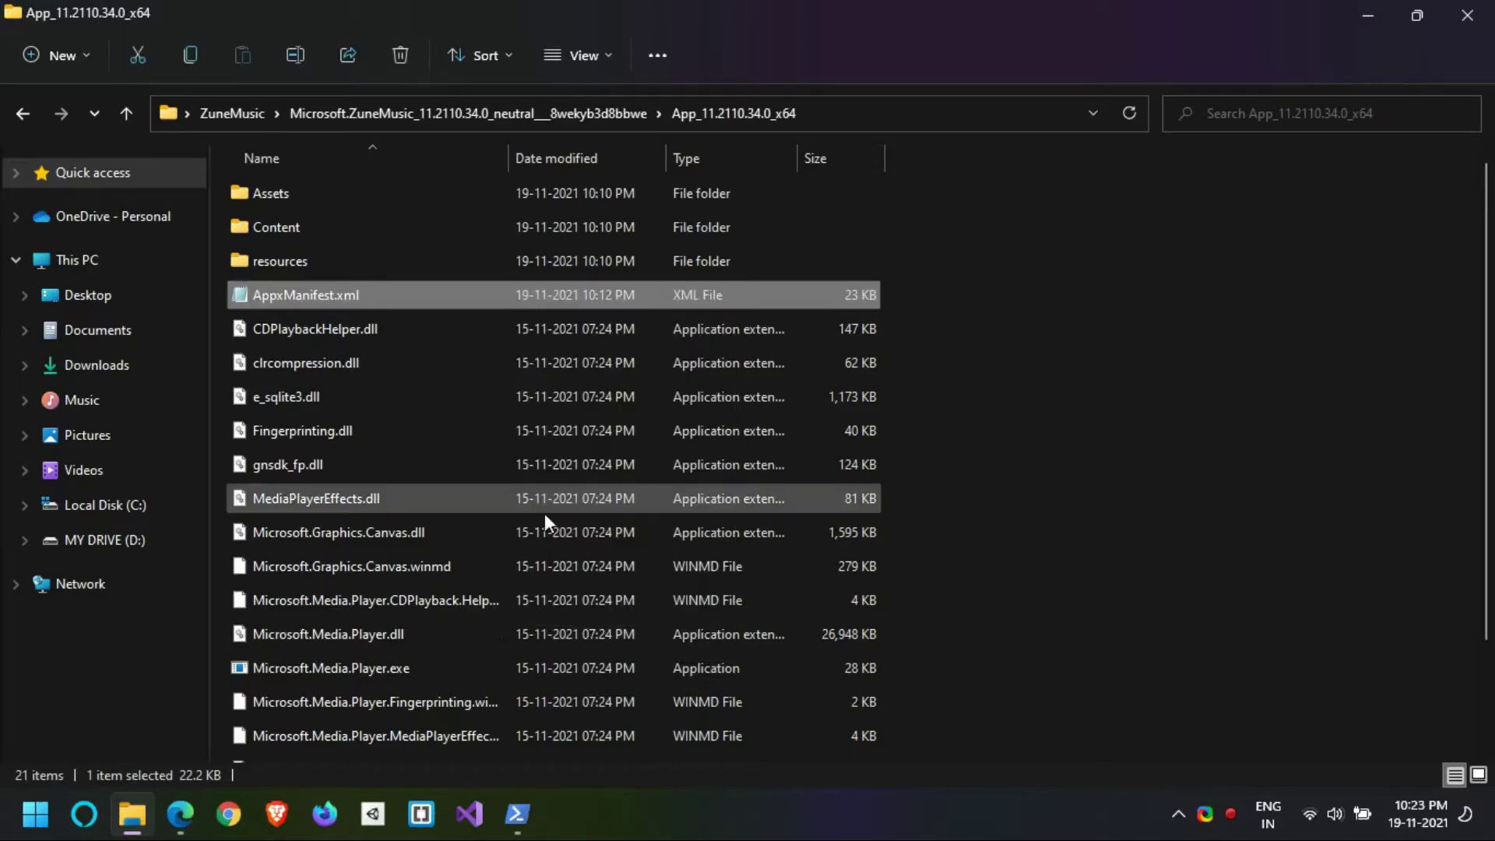
left_click(517, 818)
key("ctrl+v")
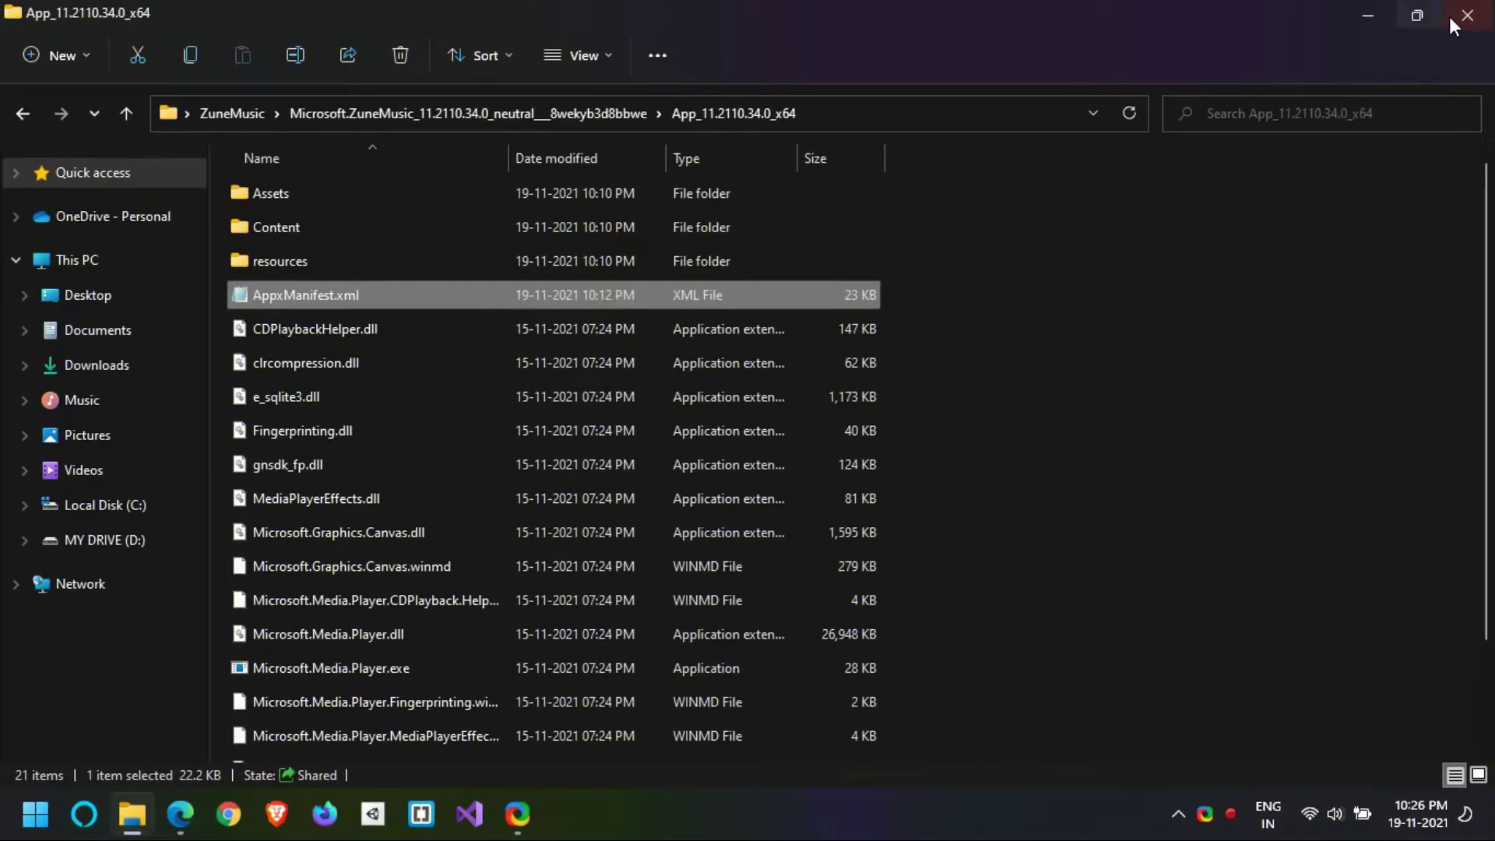
Close the File Explorer window and the other app still running beside the browser.
left_click(1467, 15)
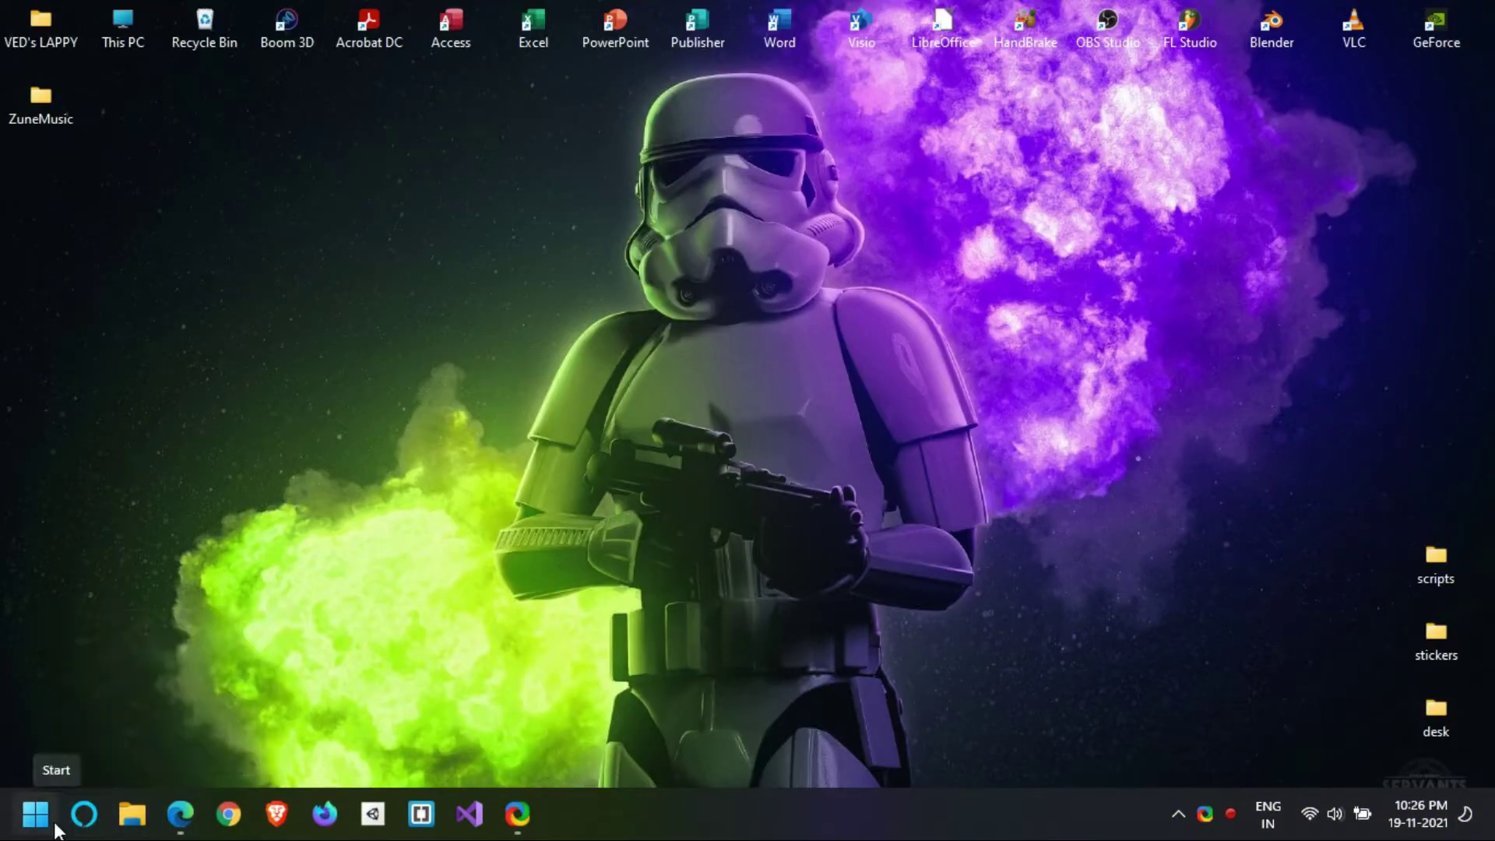
mouse_move(517, 817)
left_click(605, 629)
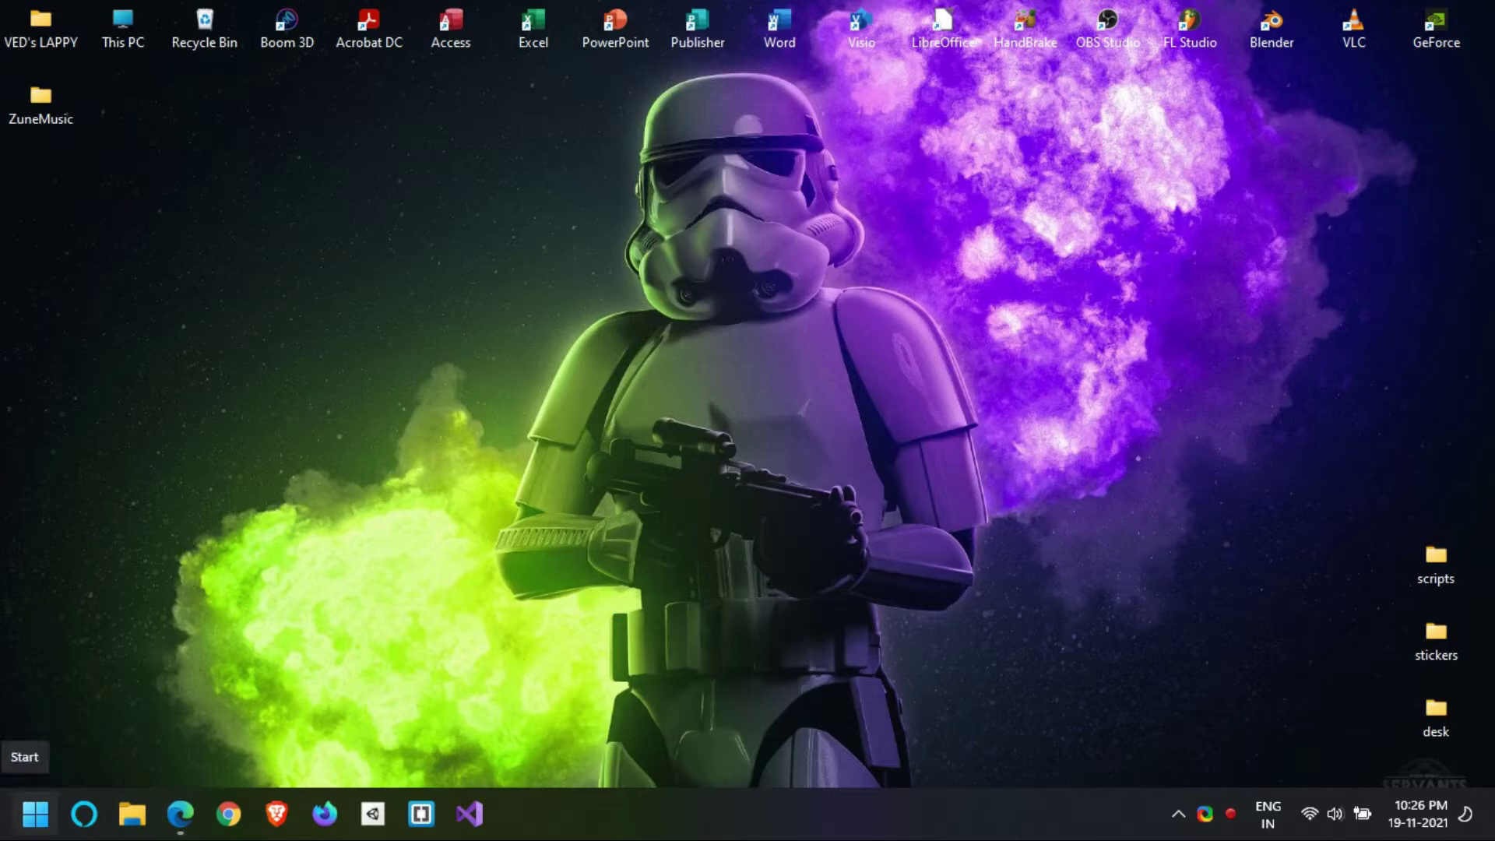
Search Windows for "media", open the new Media Player app and maximize its window.
left_click(35, 814)
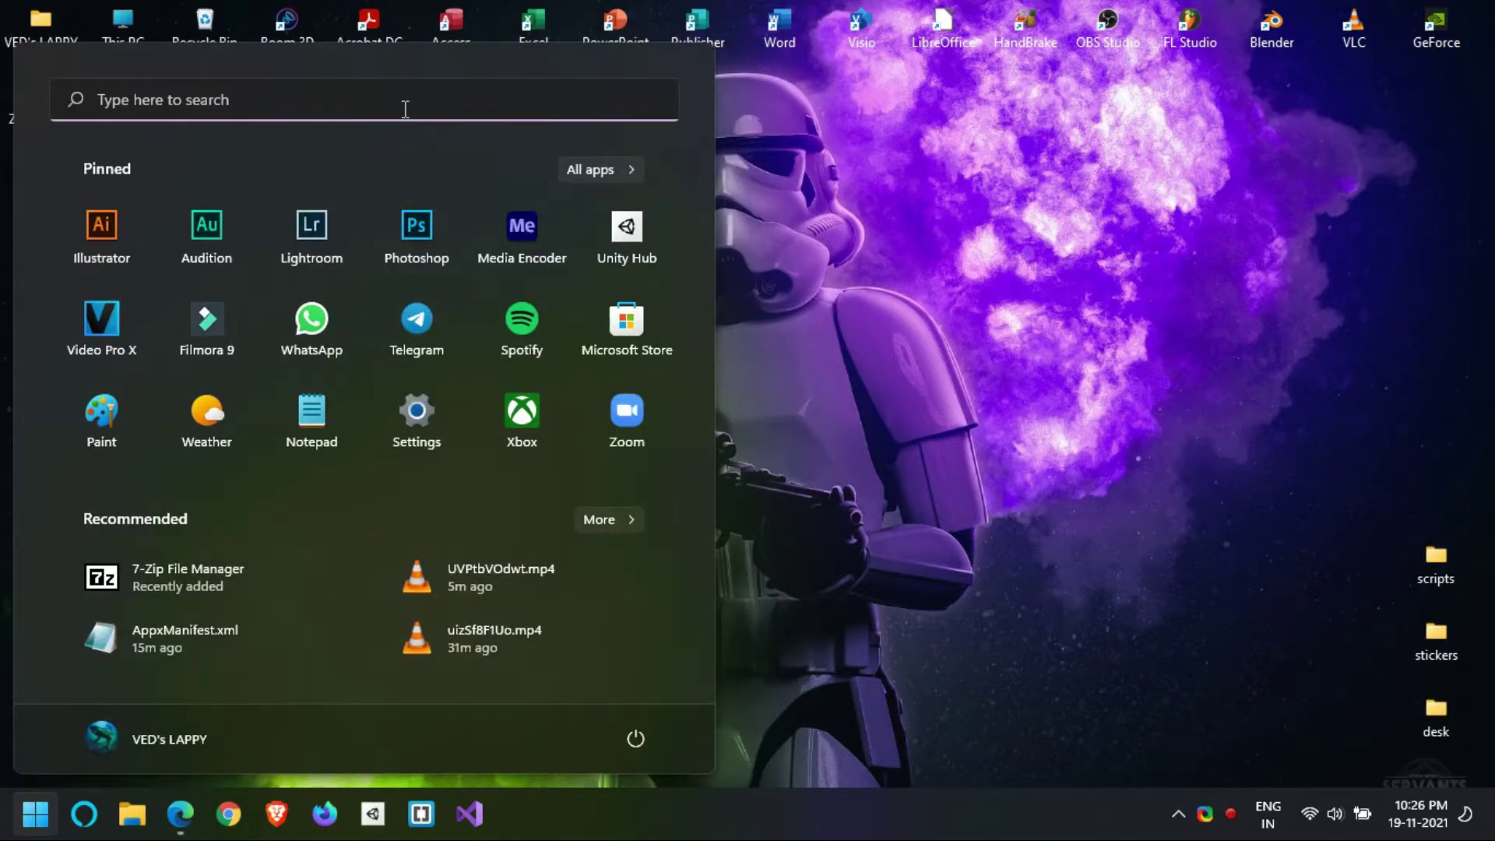
left_click(405, 108)
type("media")
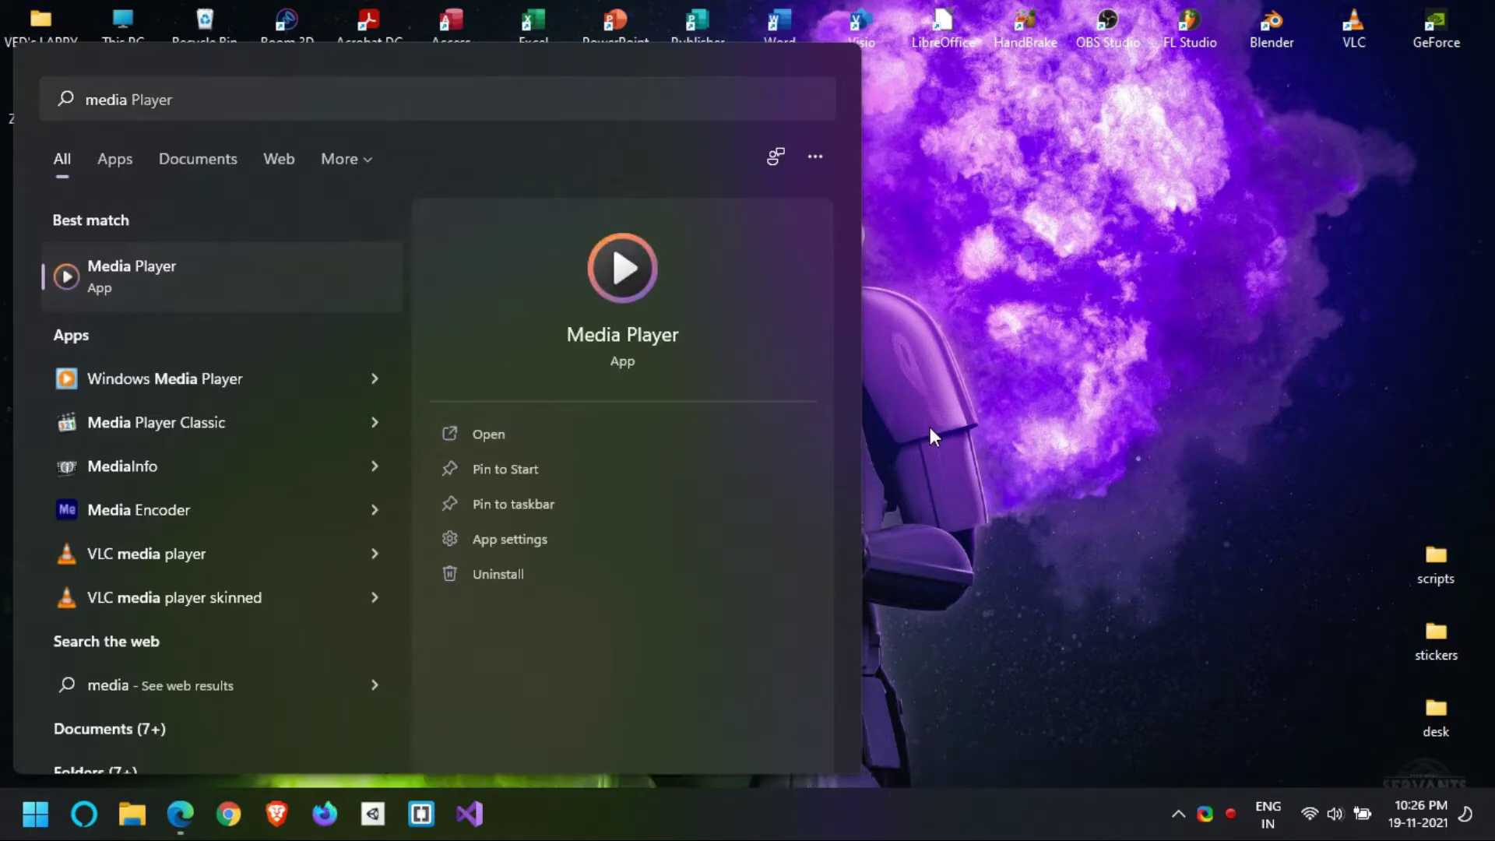
key("Return")
left_click(864, 63)
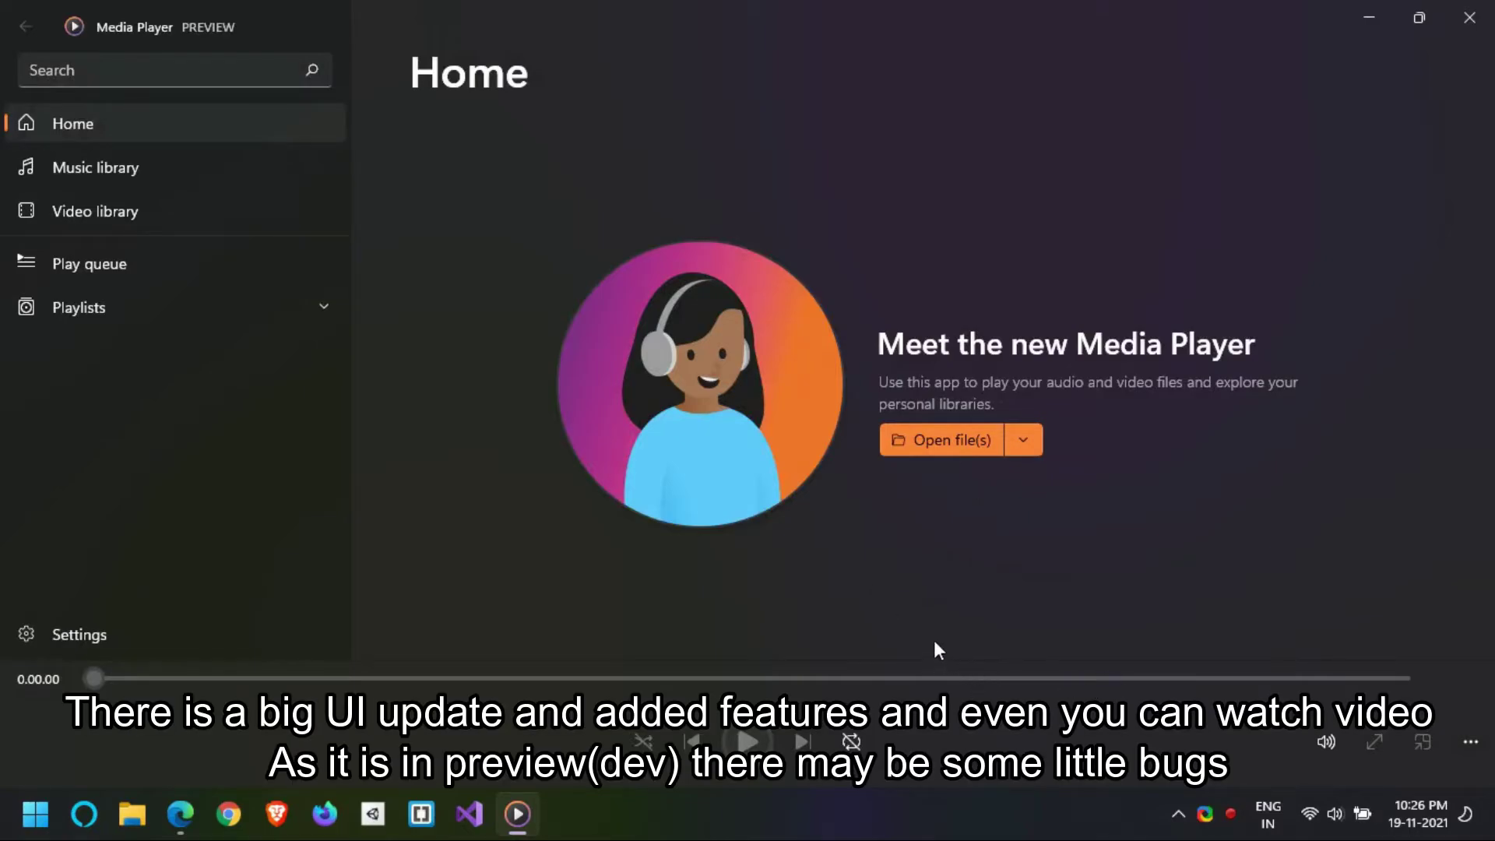
Look through Media Player's Music library, Video library, Play queue and Settings pages, and highlight the version number under About Media Player.
left_click(46, 182)
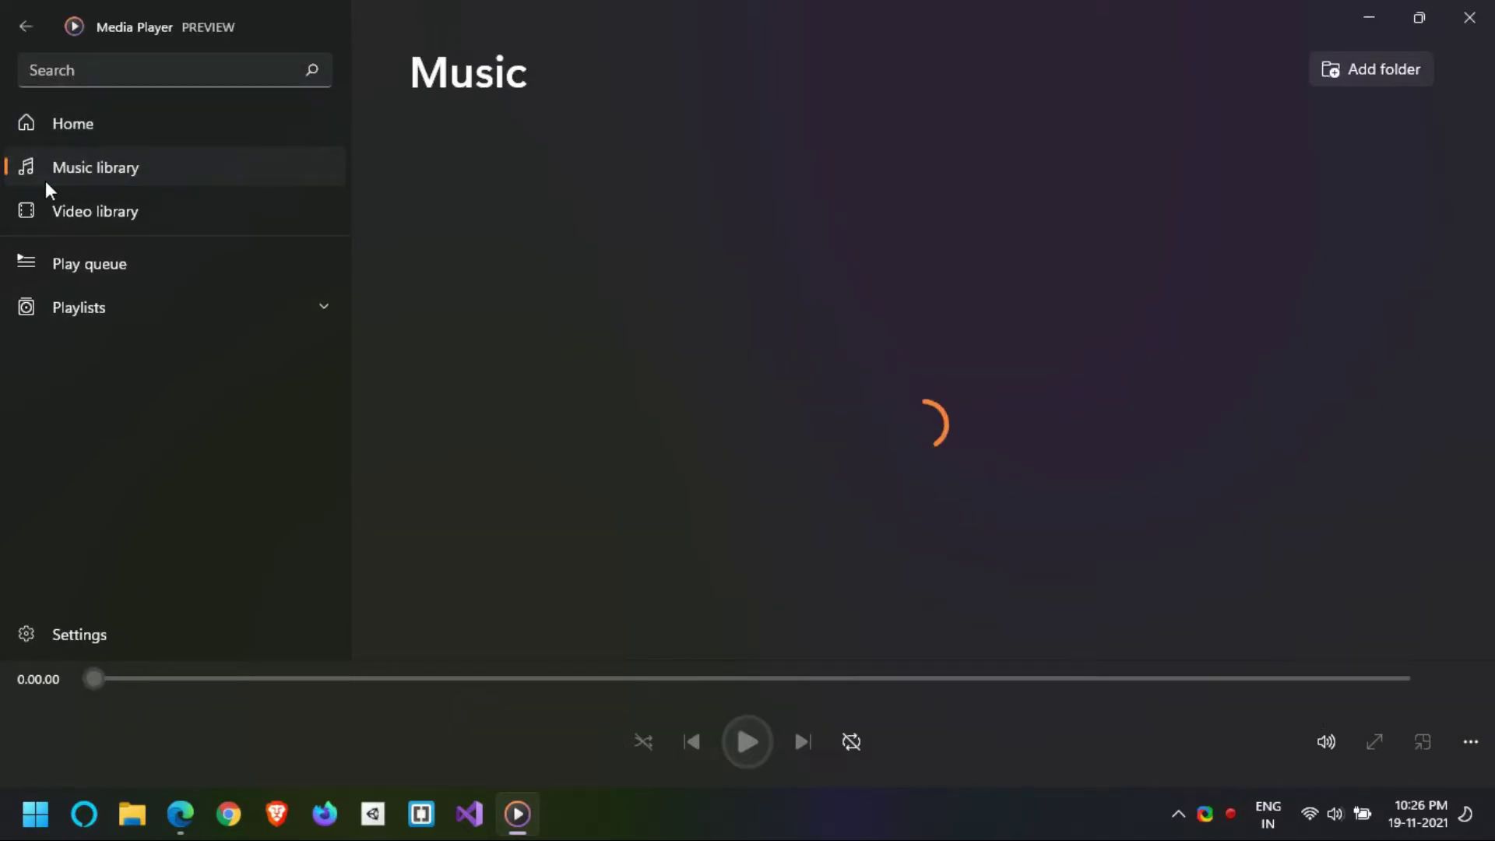
left_click(184, 212)
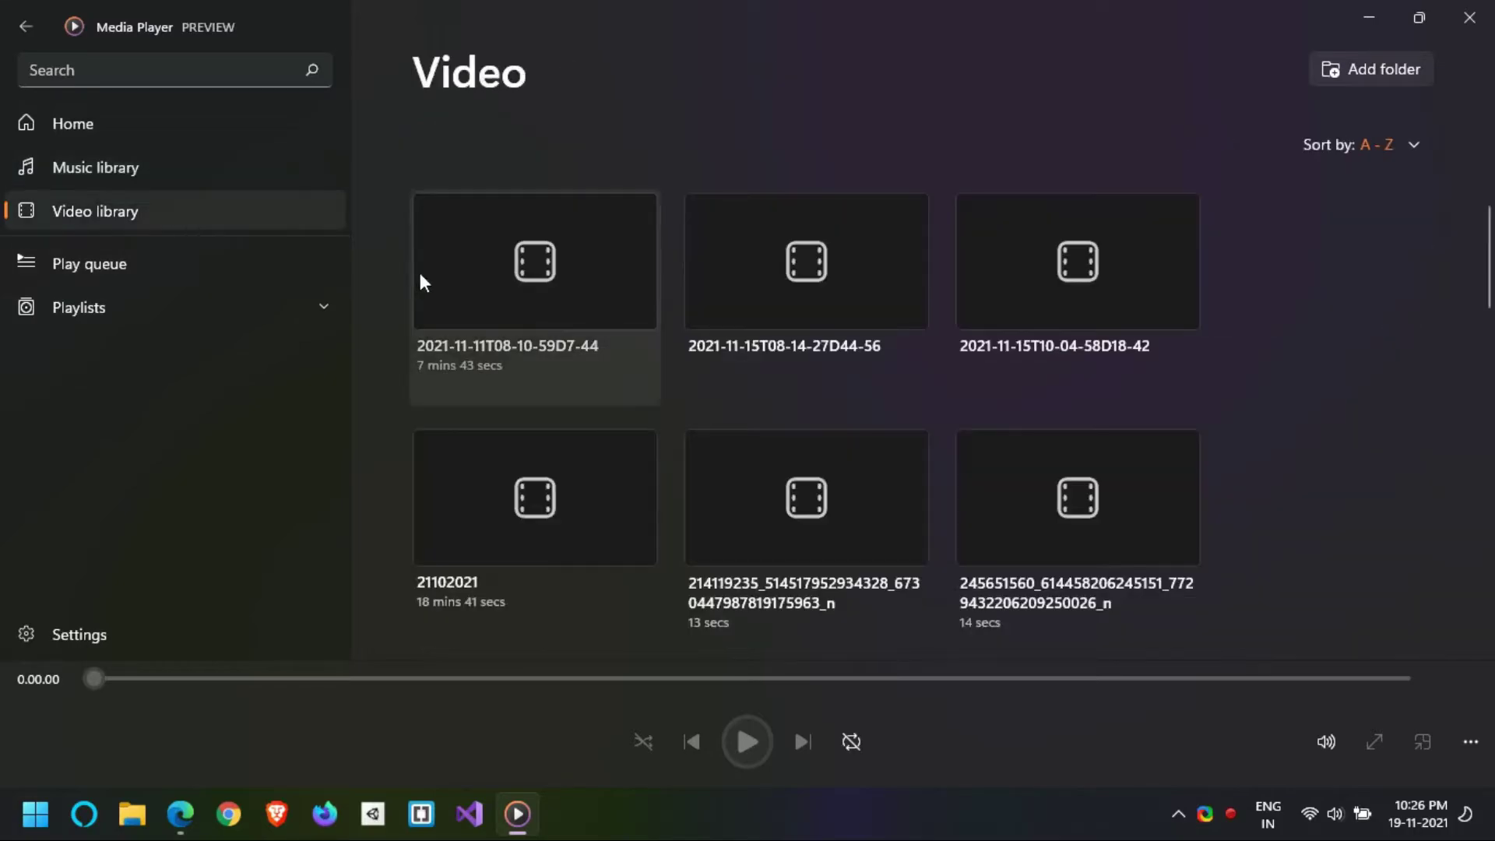
left_click(134, 278)
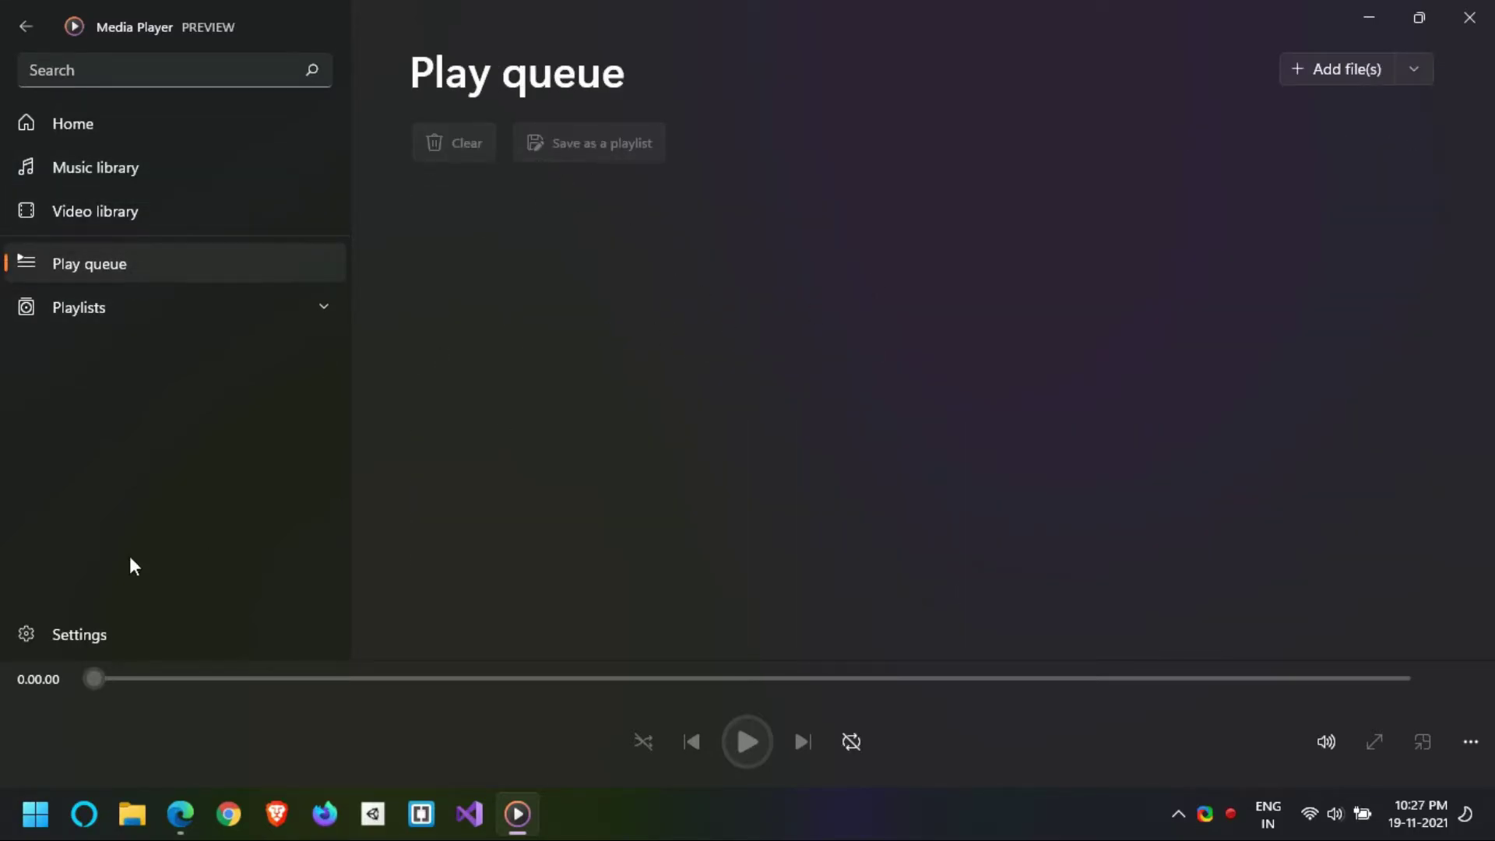
left_click(40, 629)
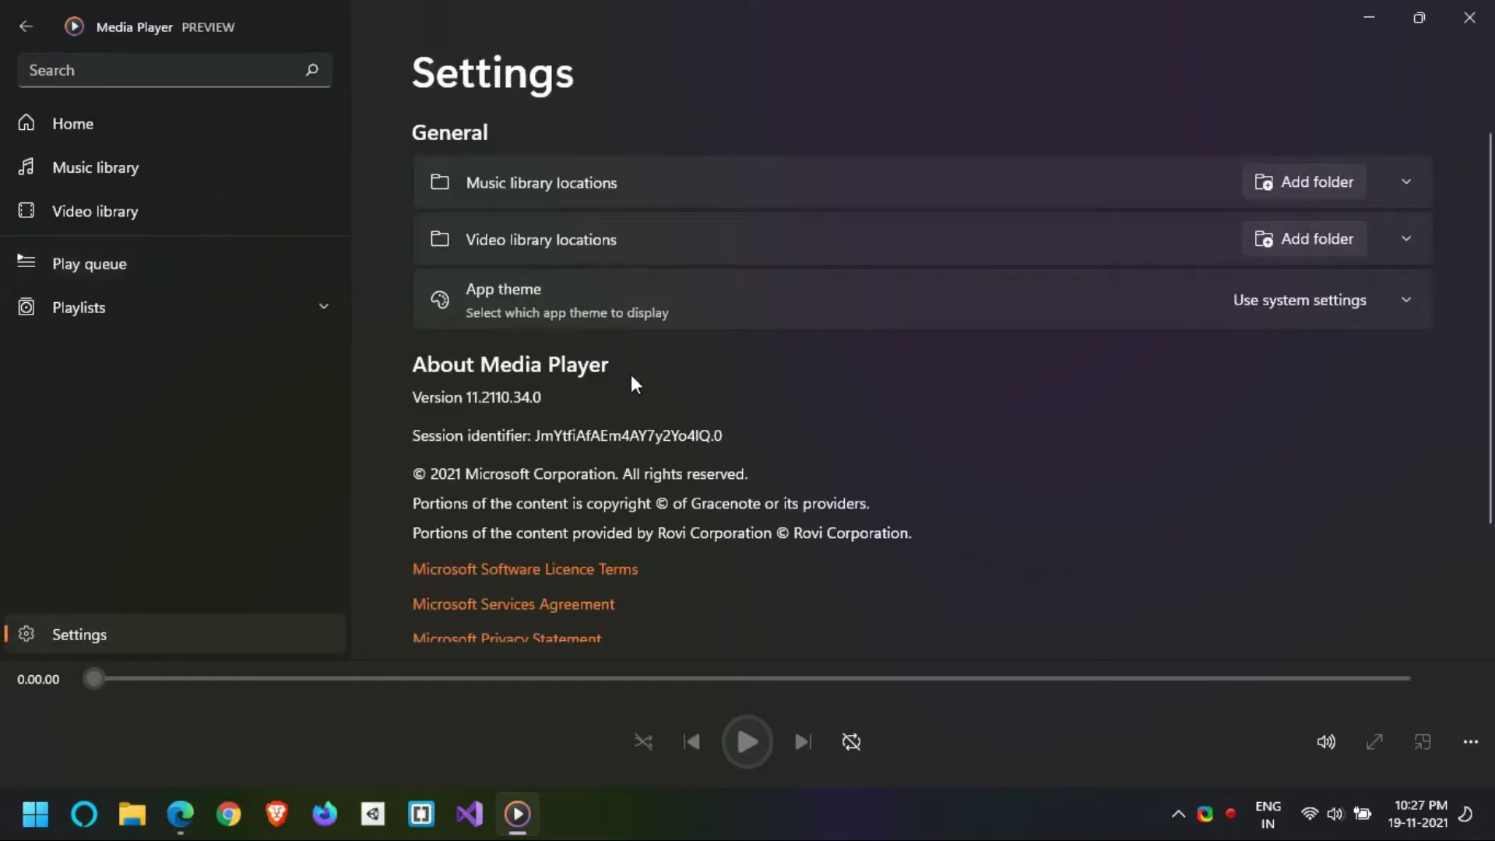
left_click_drag(536, 399, 369, 395)
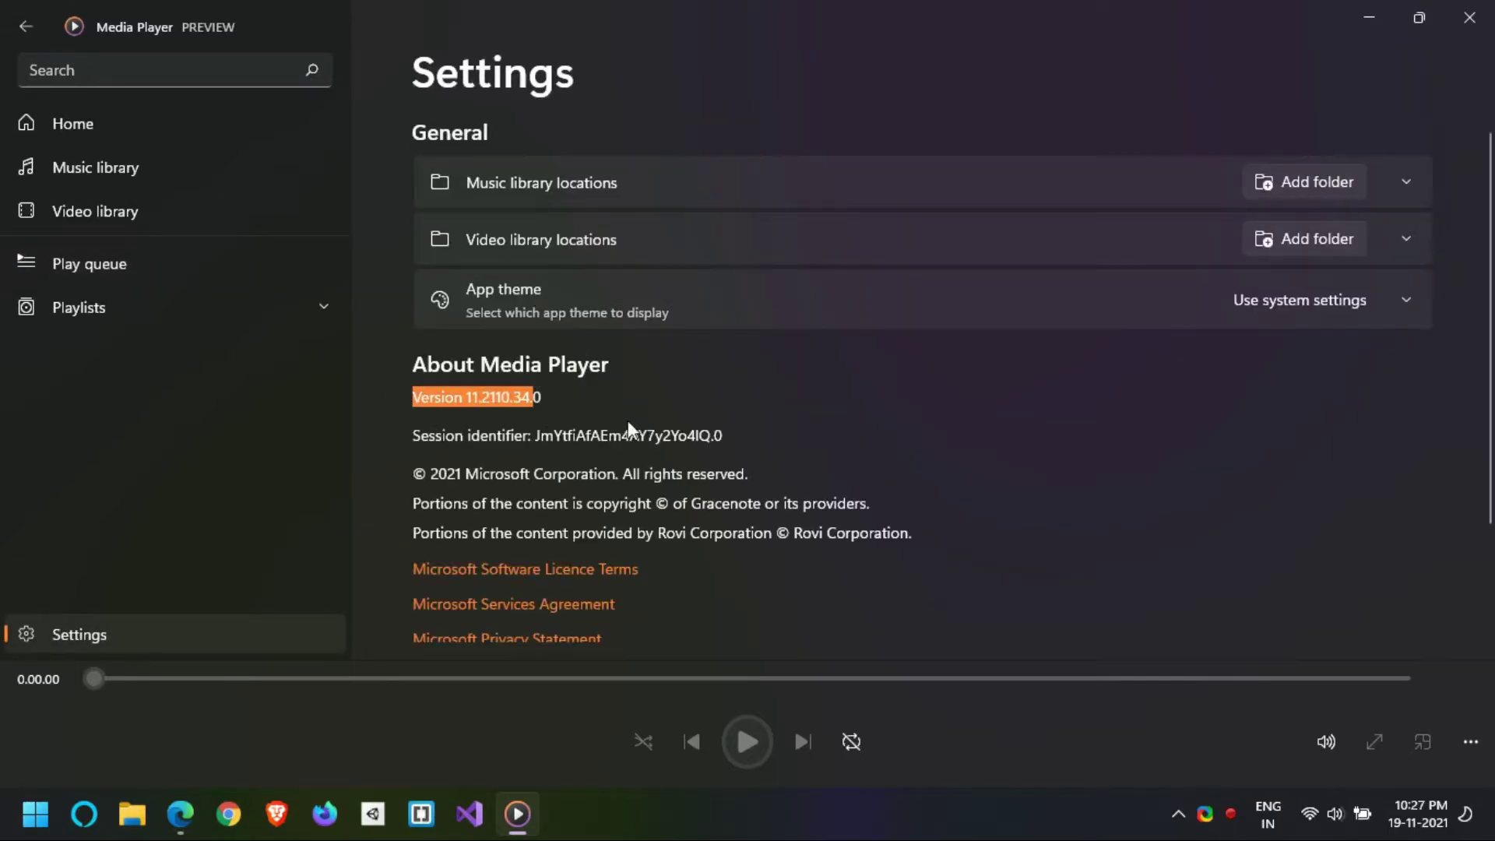
left_click(632, 430)
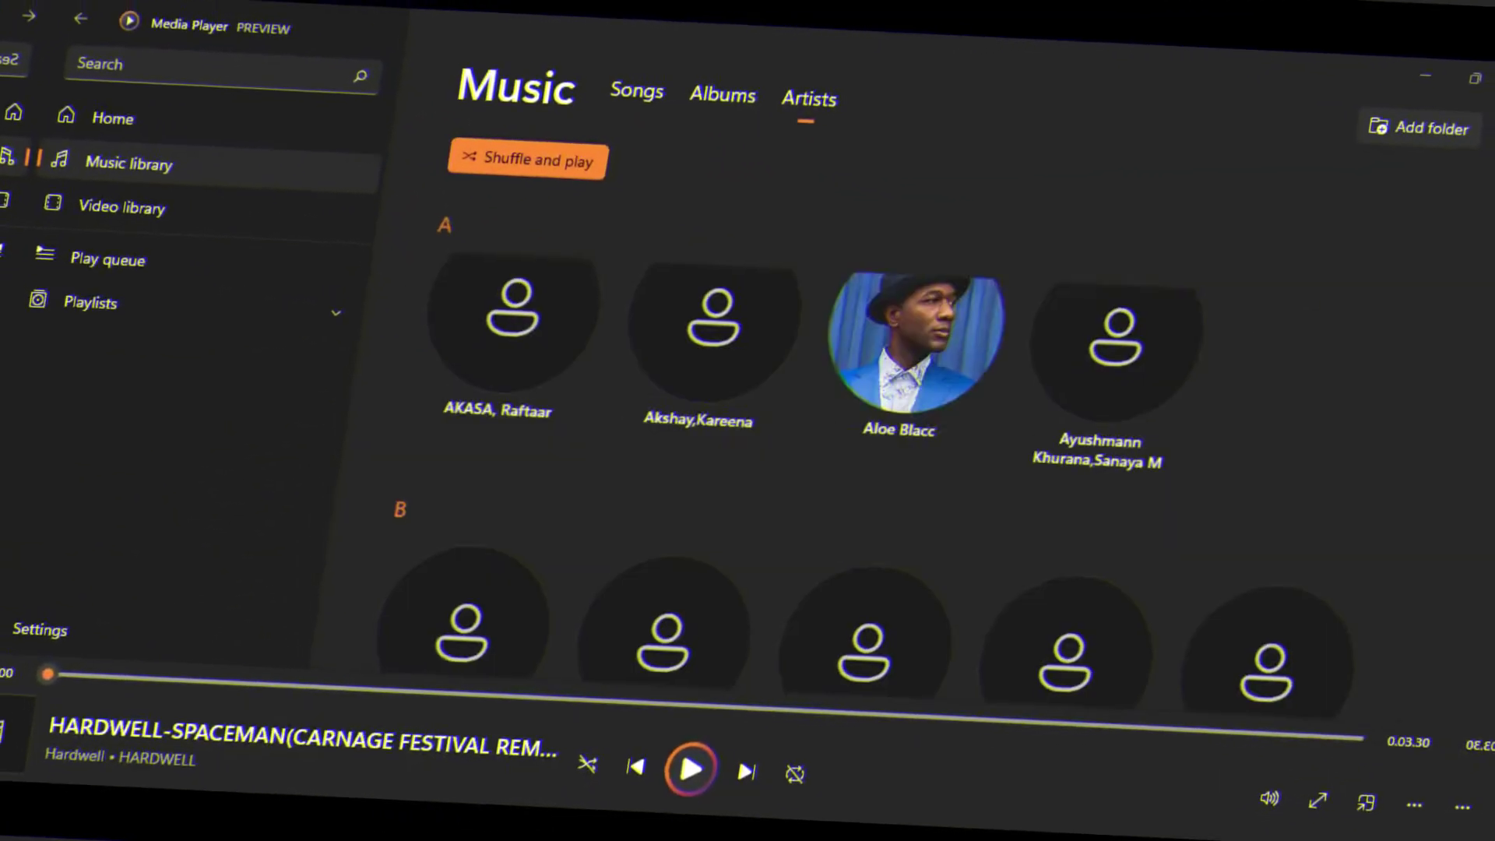
Browse the Artists list of the Music library through to its end and return to the beginning.
scroll(1476, 371, "down", 5)
scroll(1468, 366, "up", 1)
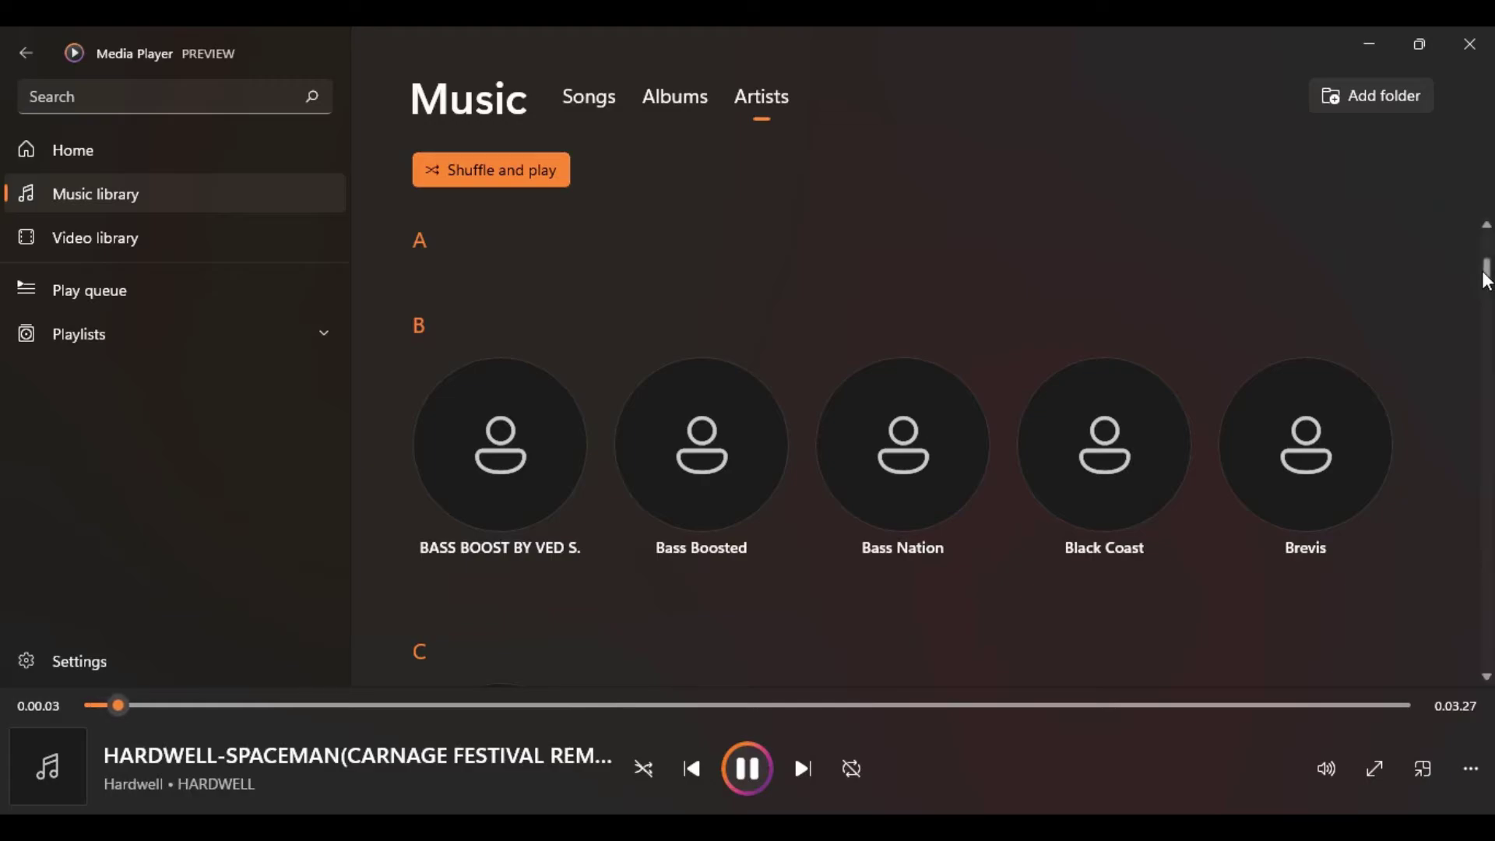
scroll(1487, 272, "up", 3)
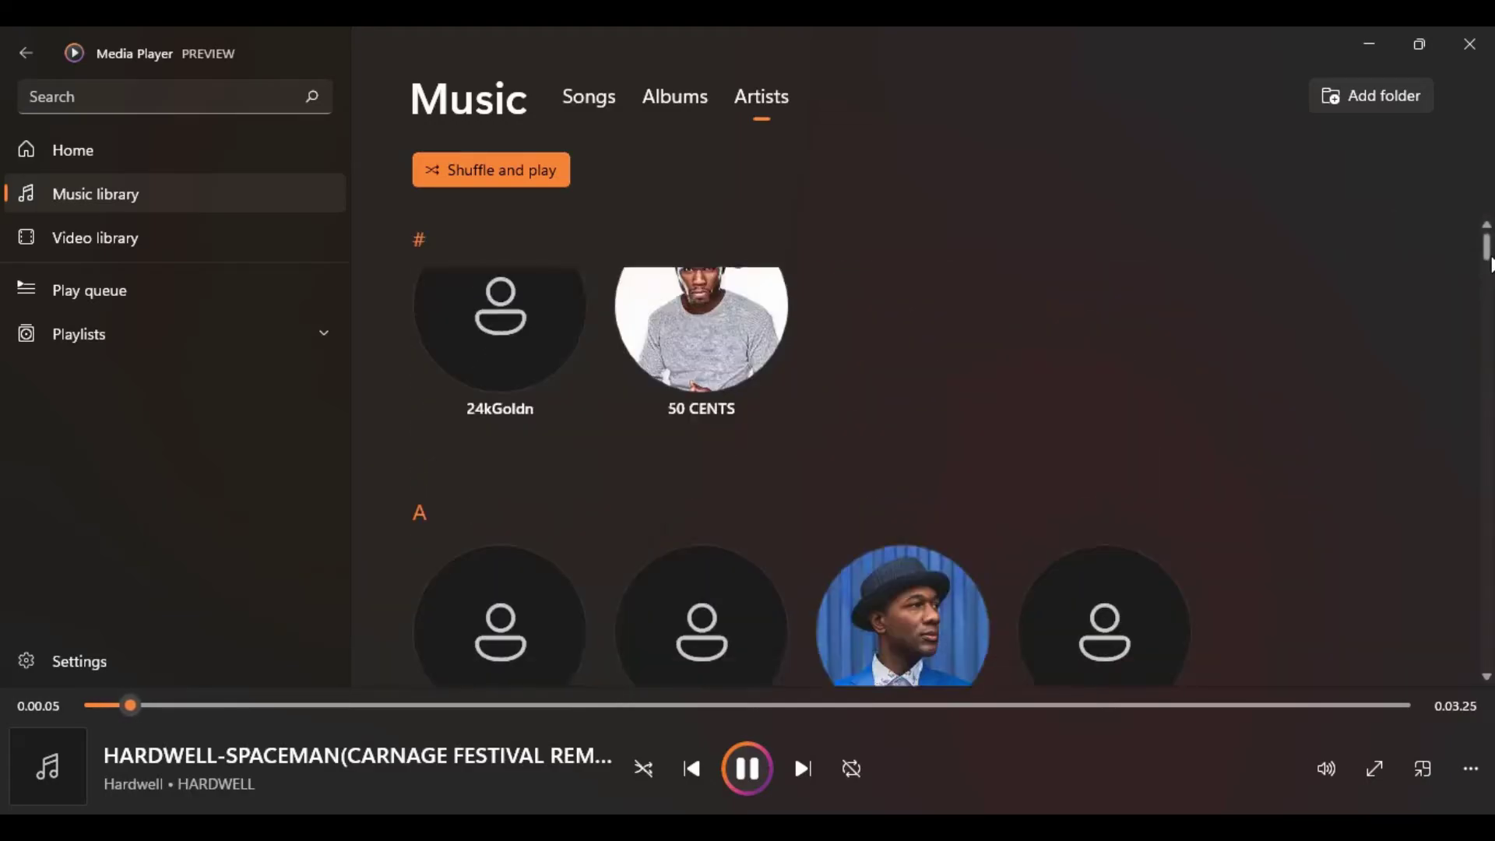
left_click_drag(1490, 265, 1439, 617)
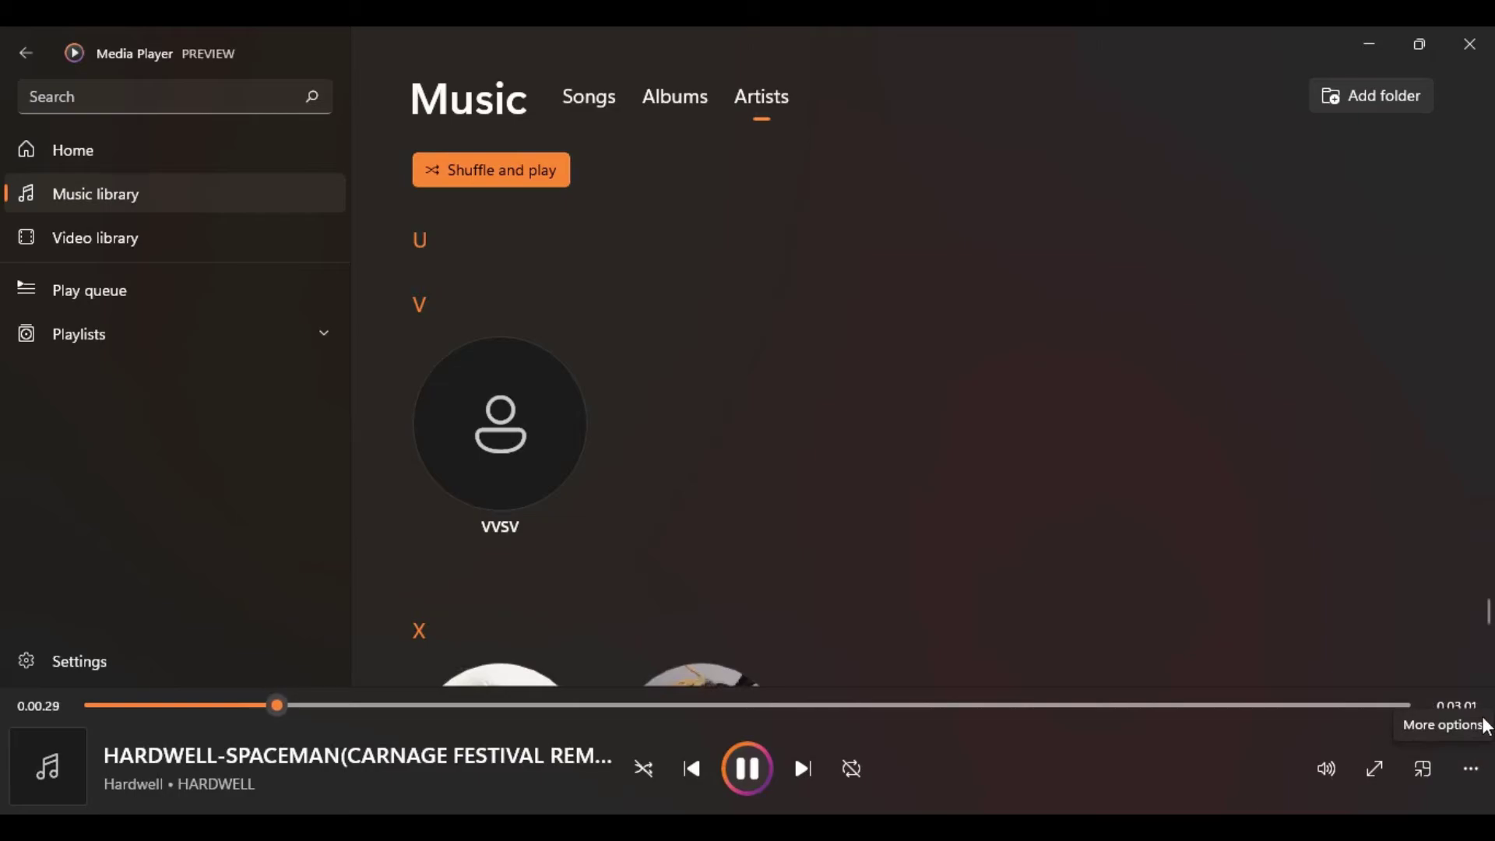
left_click(1487, 649)
left_click(1488, 657)
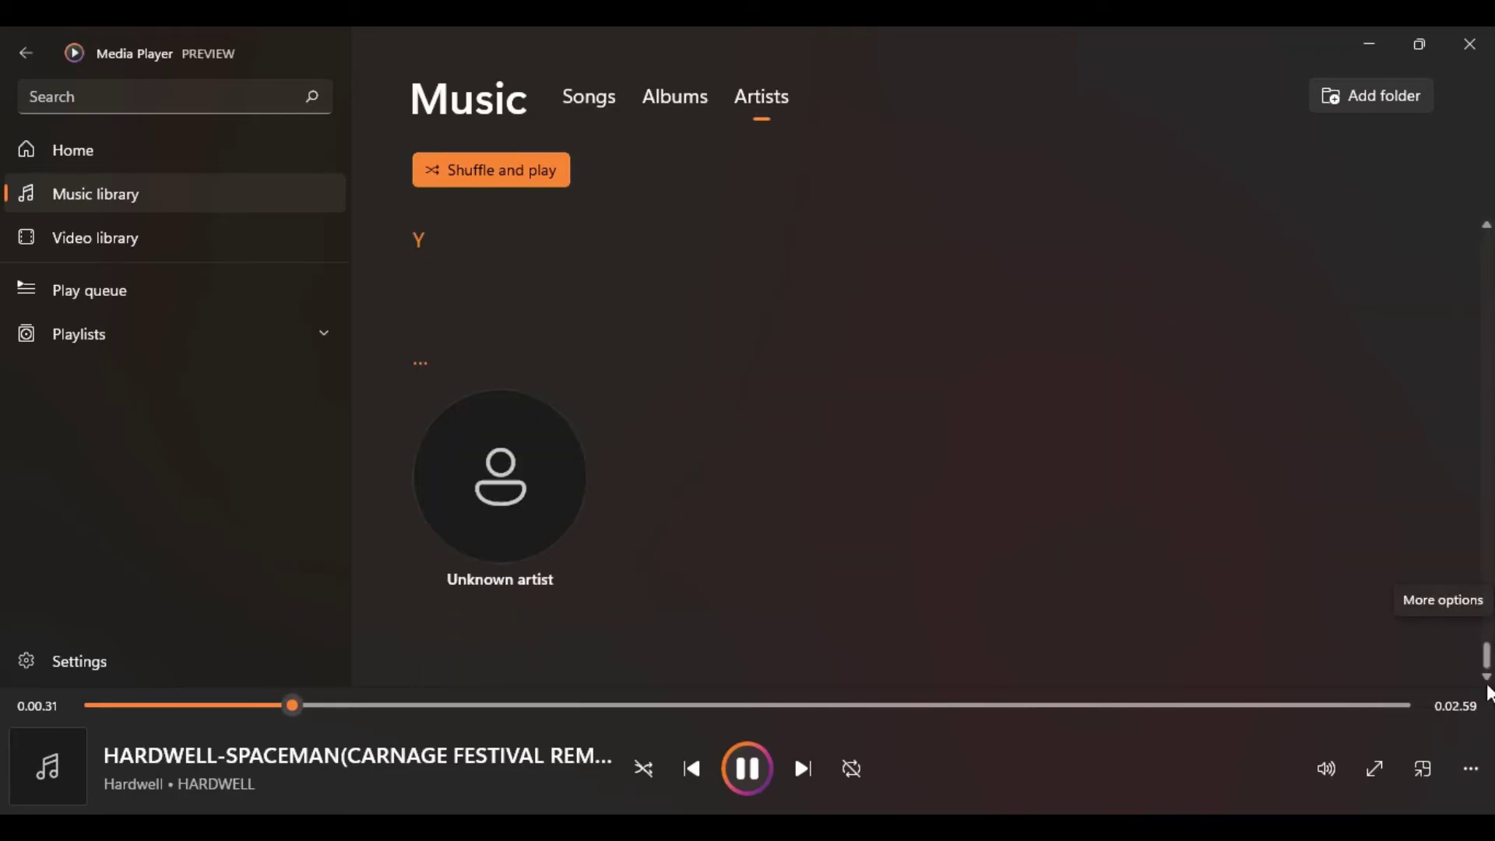
left_click_drag(1487, 656, 1474, 102)
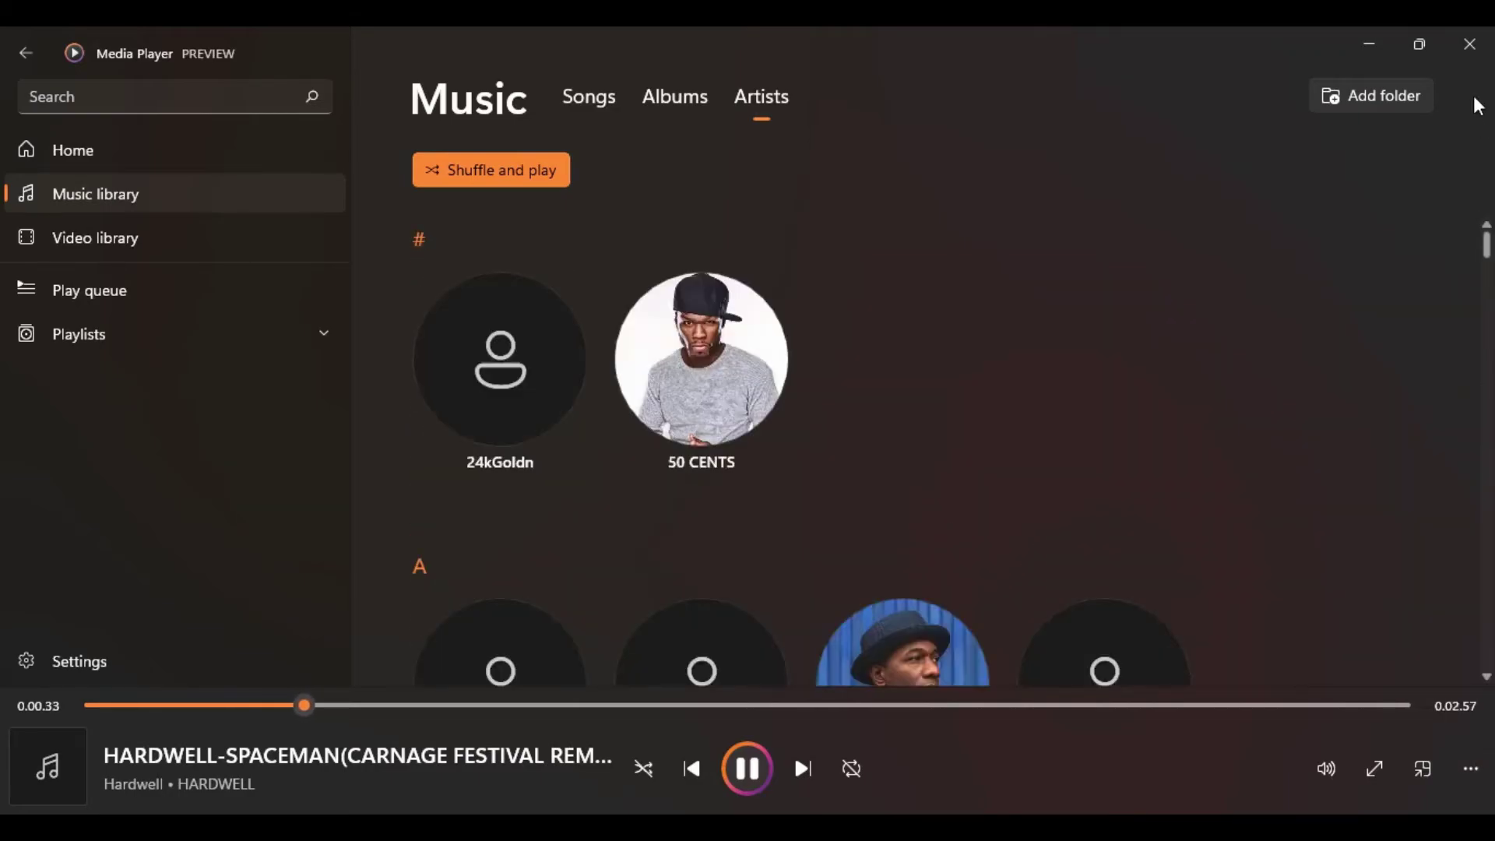
Open the Equaliser for the playing track, turn it on and look through its list of presets.
left_click(1458, 767)
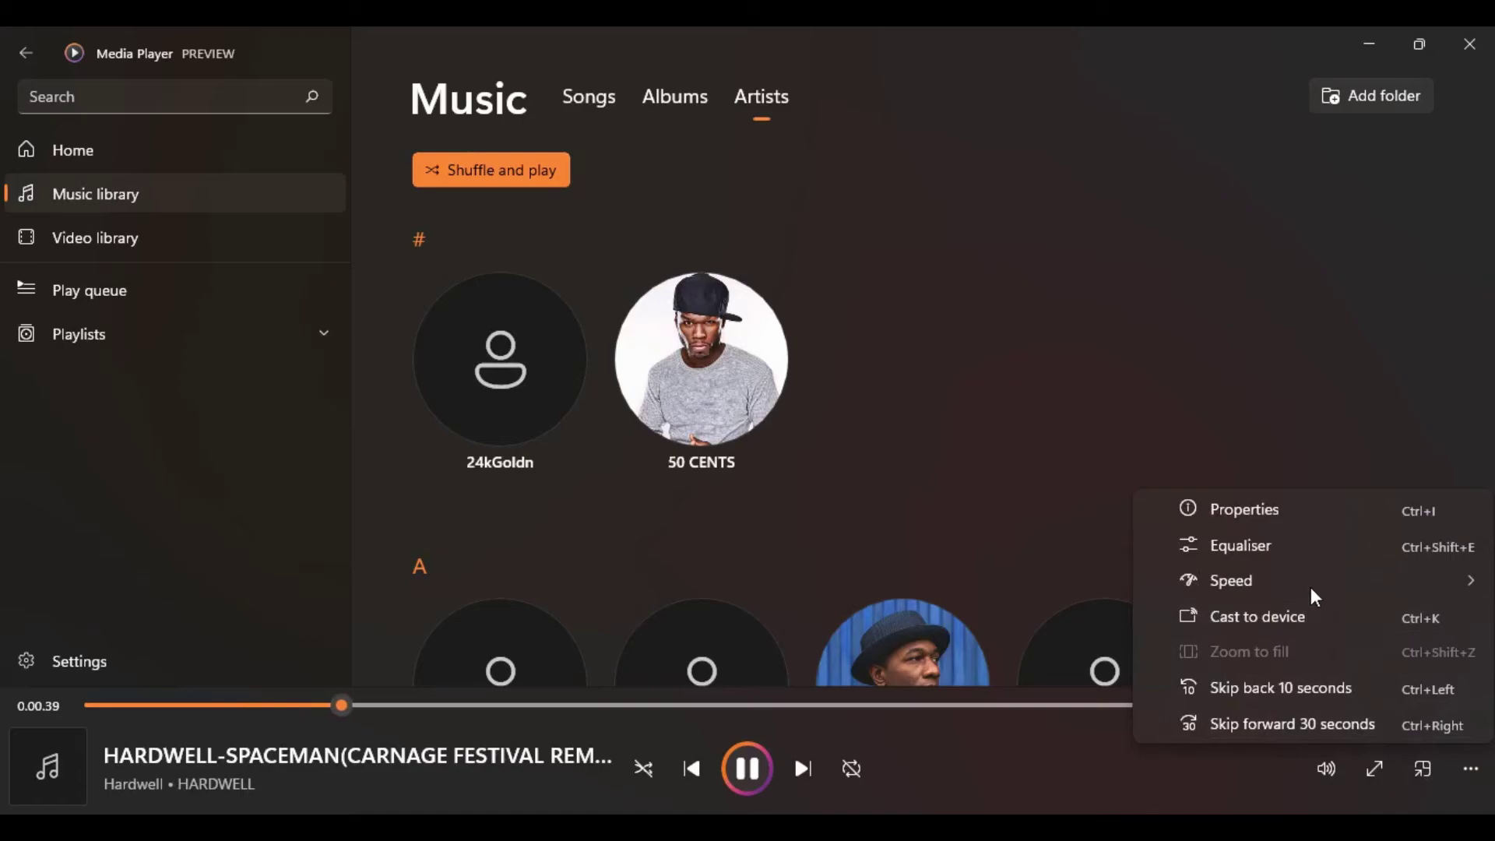
mouse_move(1309, 588)
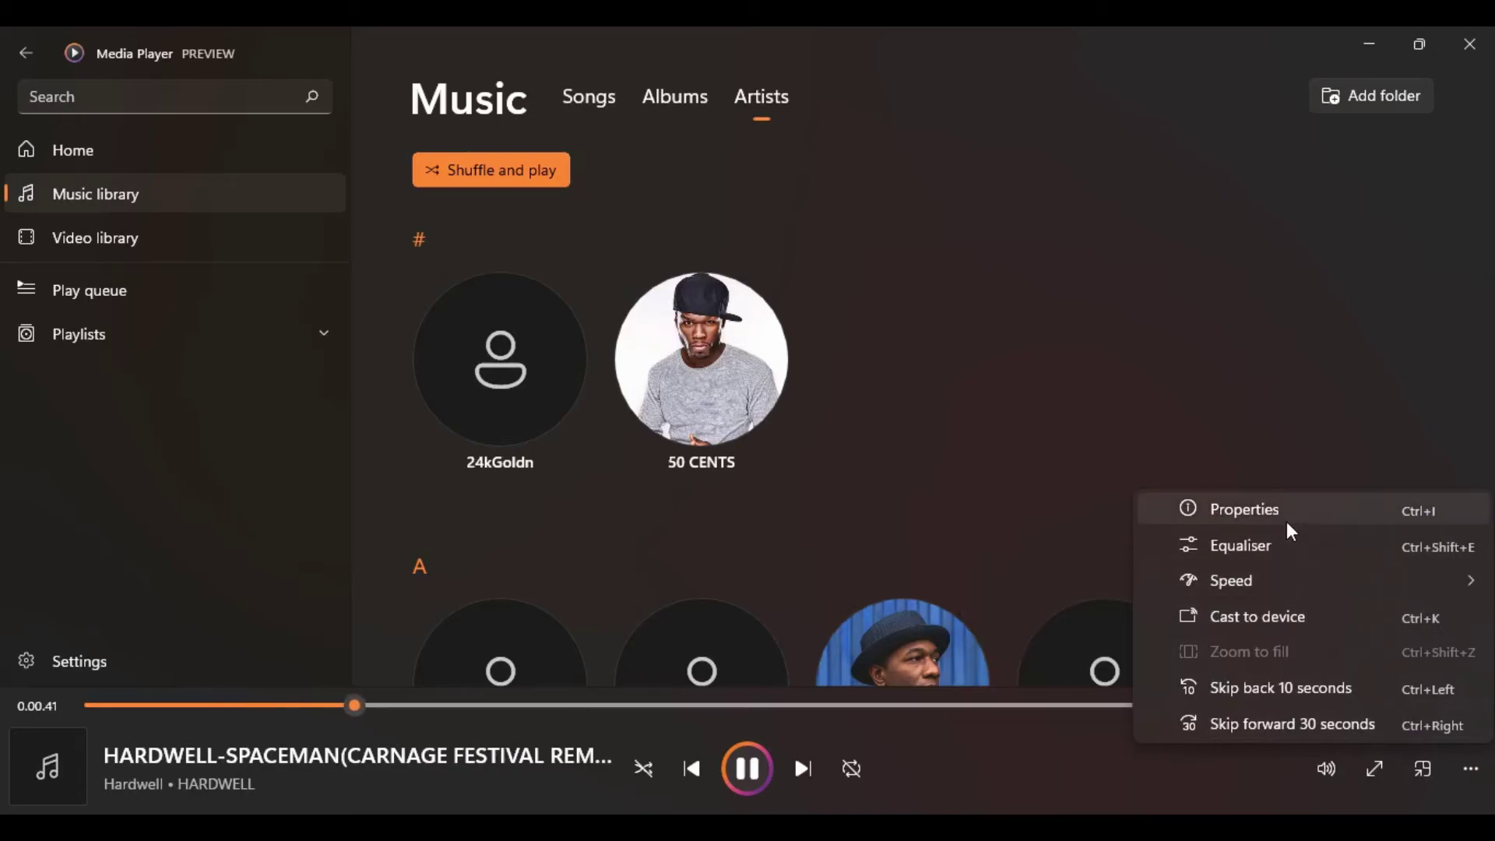
left_click(1282, 549)
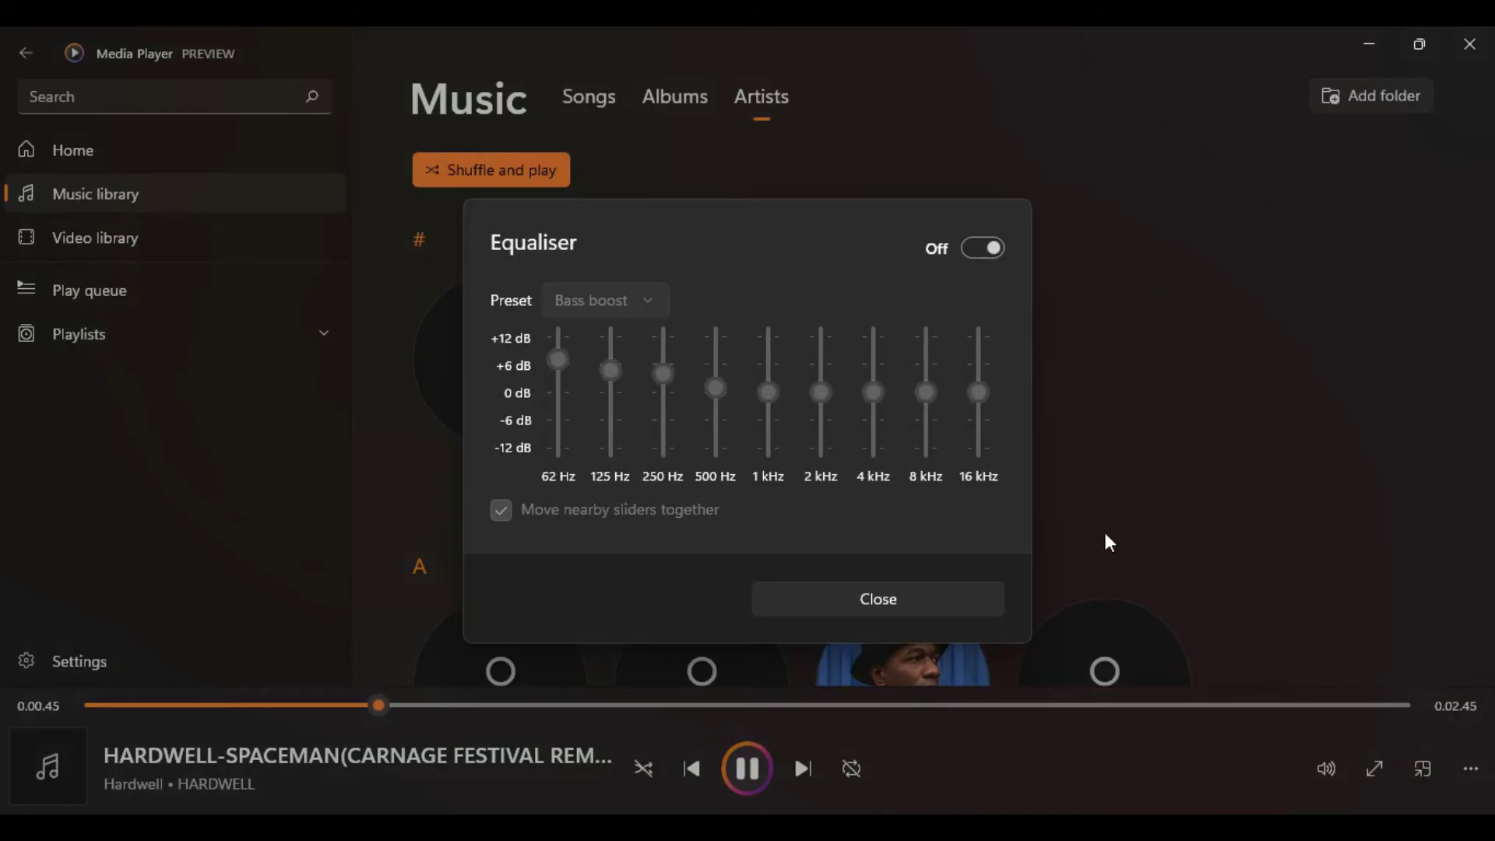
left_click(971, 254)
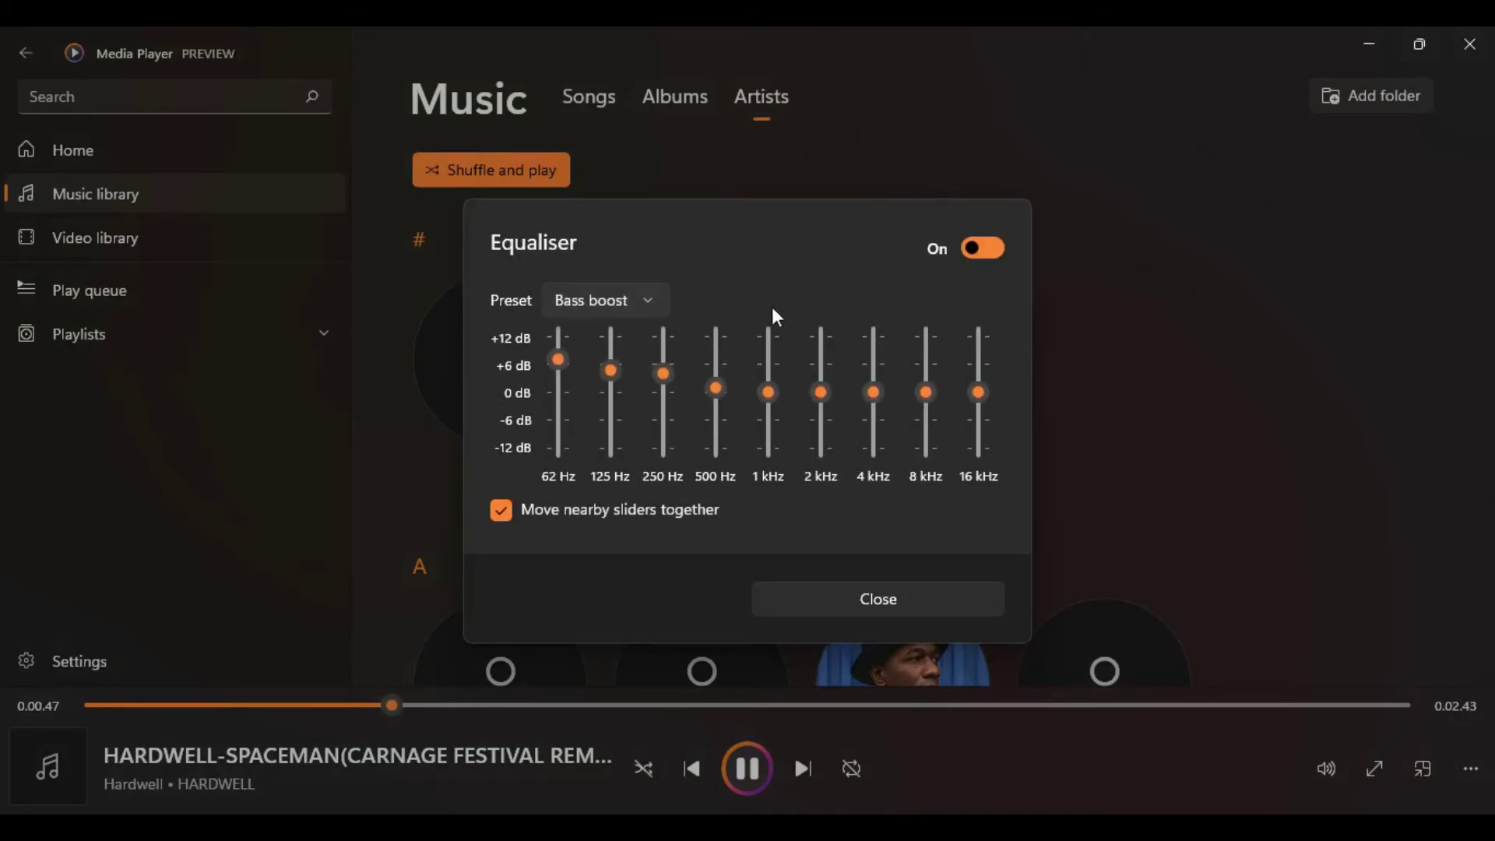
left_click(629, 309)
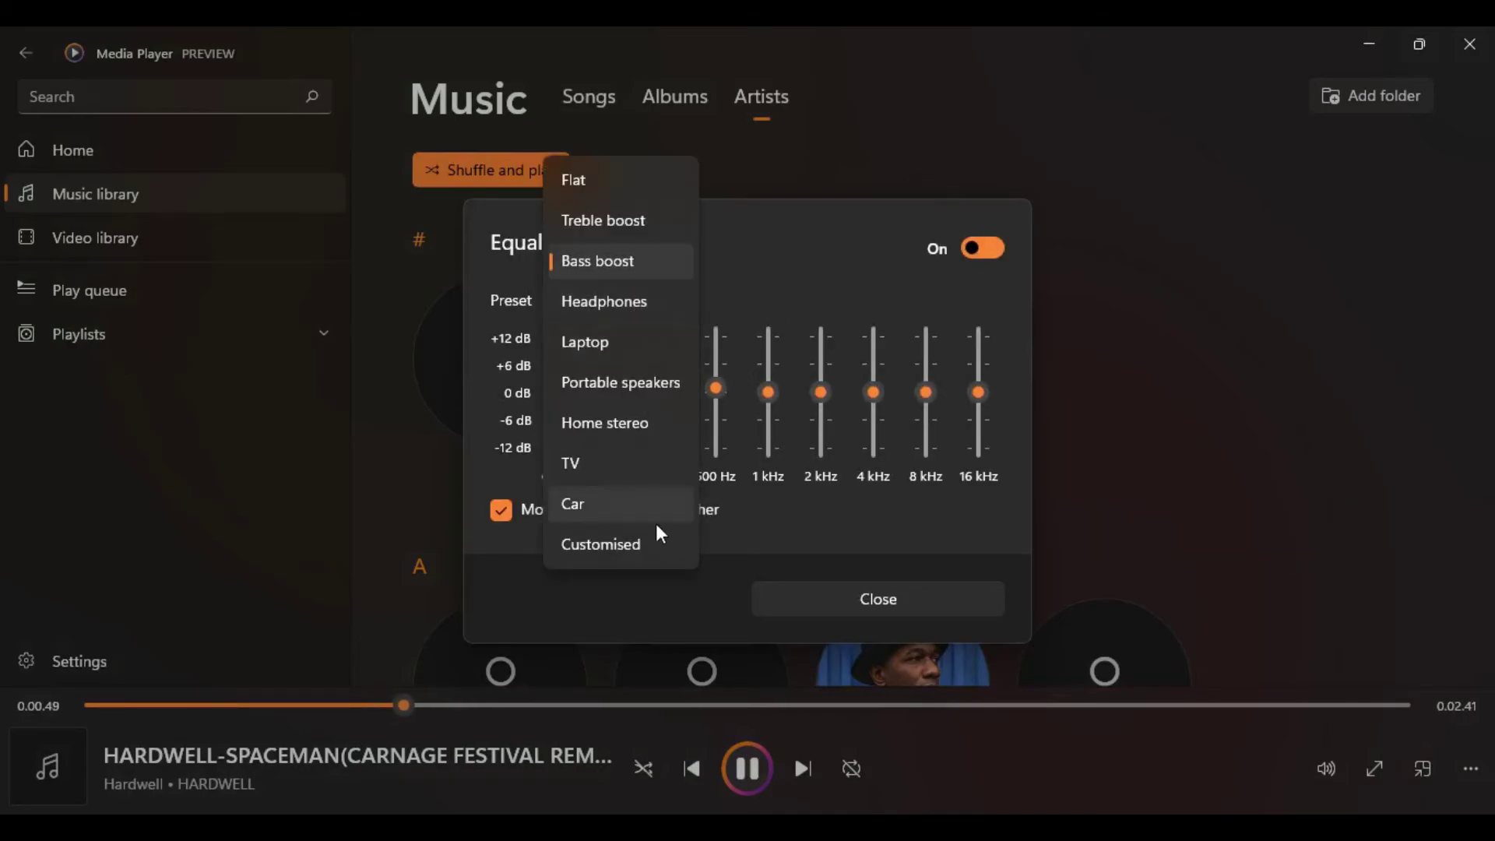
left_click(943, 246)
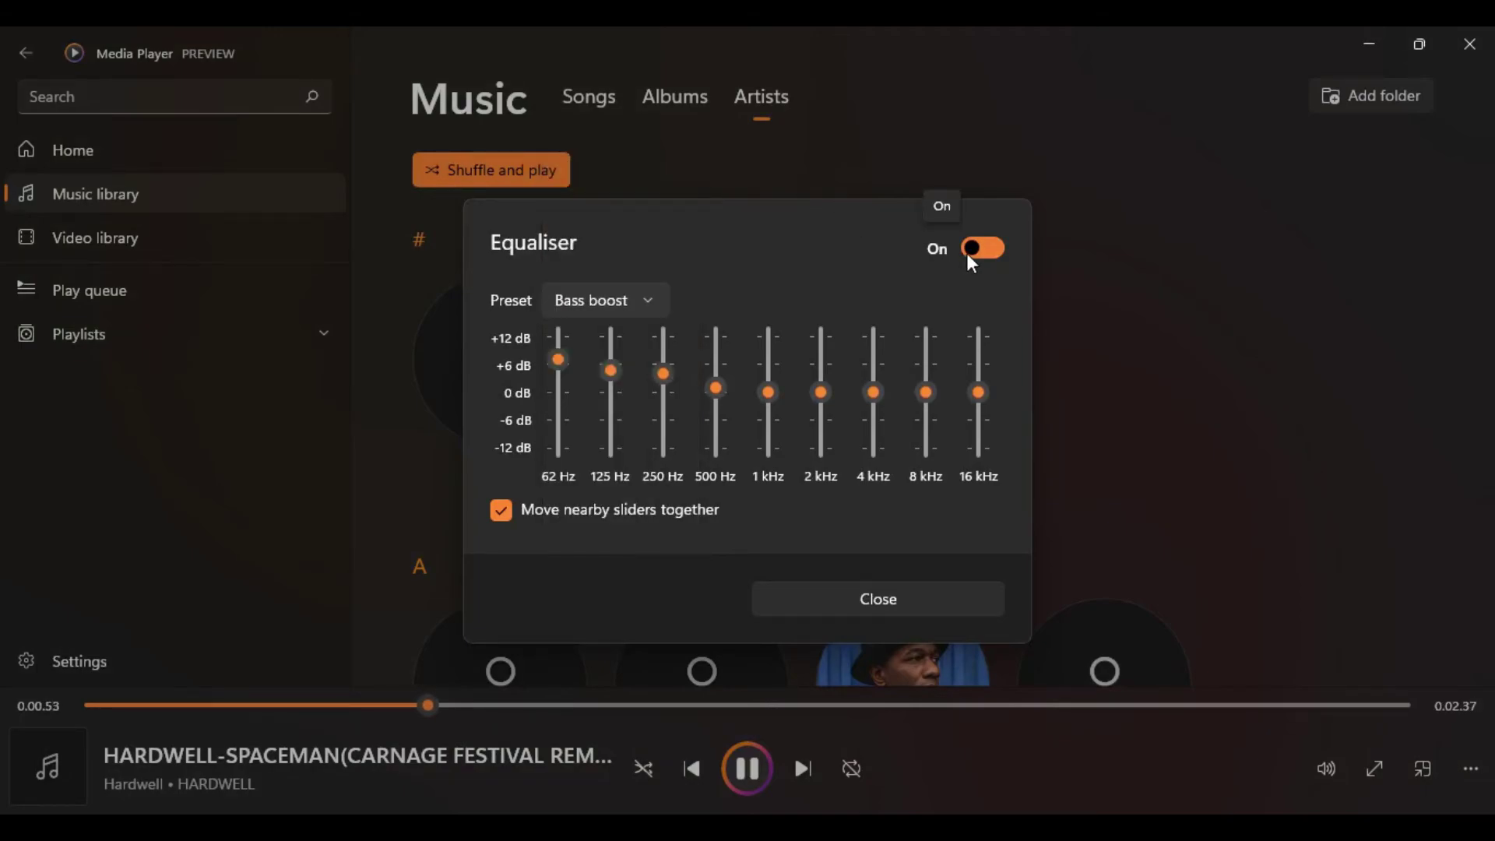
Set the equaliser preset to Headphones, turn the equaliser off and close its dialog.
left_click(651, 308)
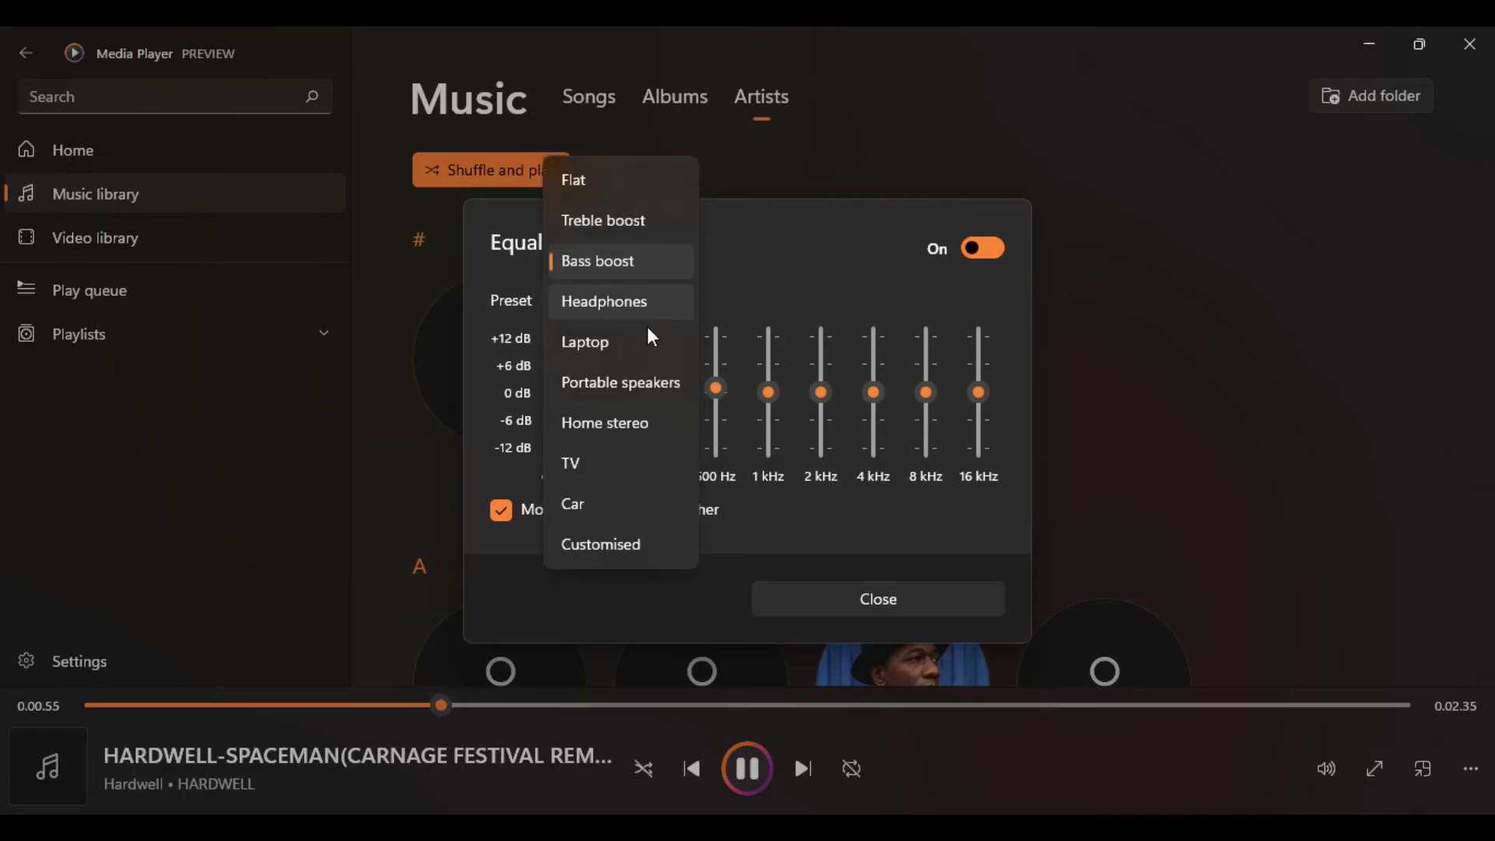
left_click(661, 322)
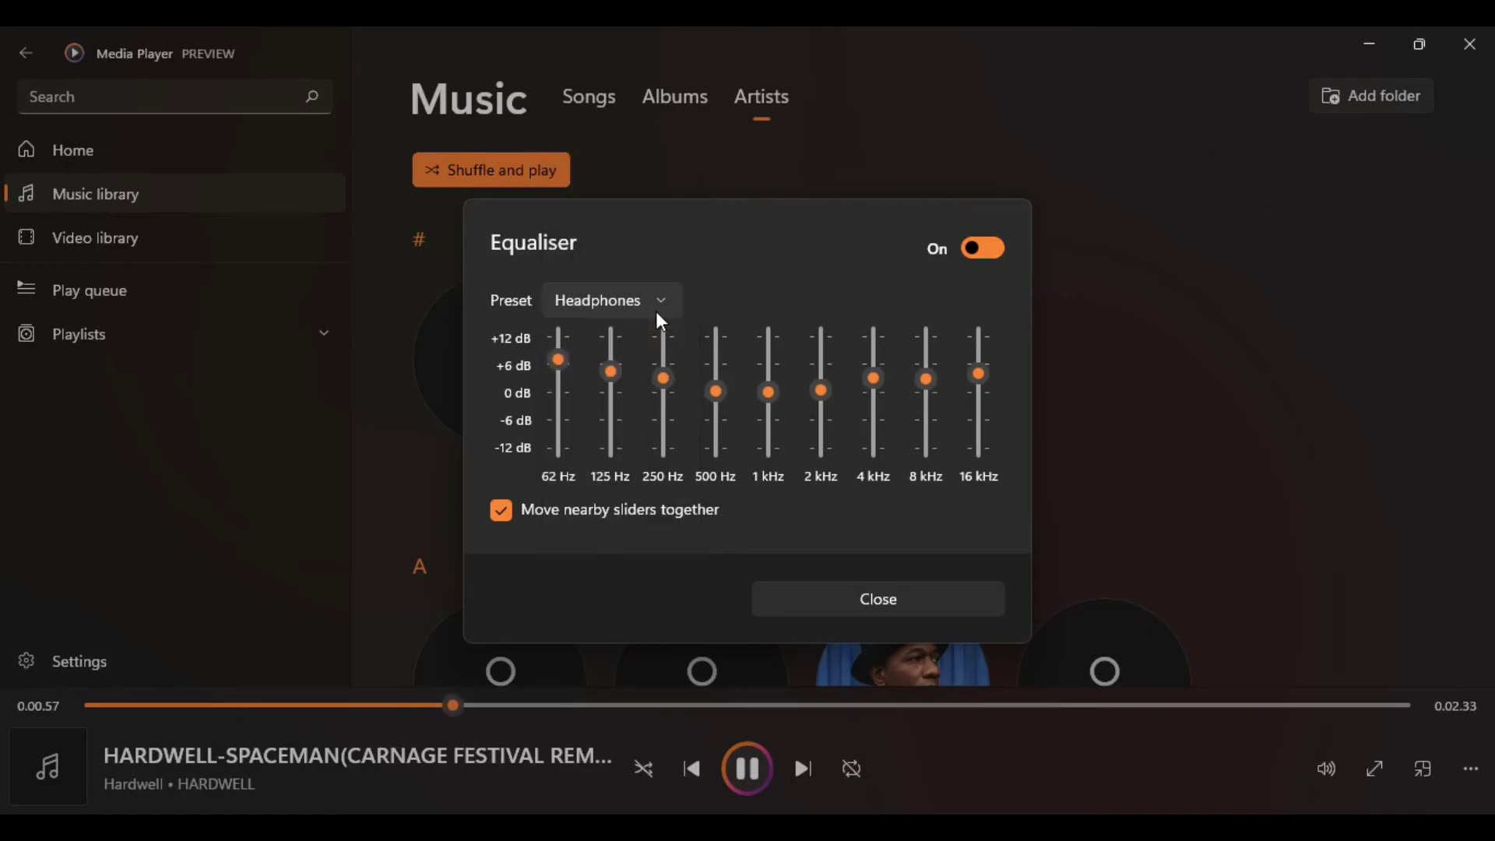
left_click(966, 257)
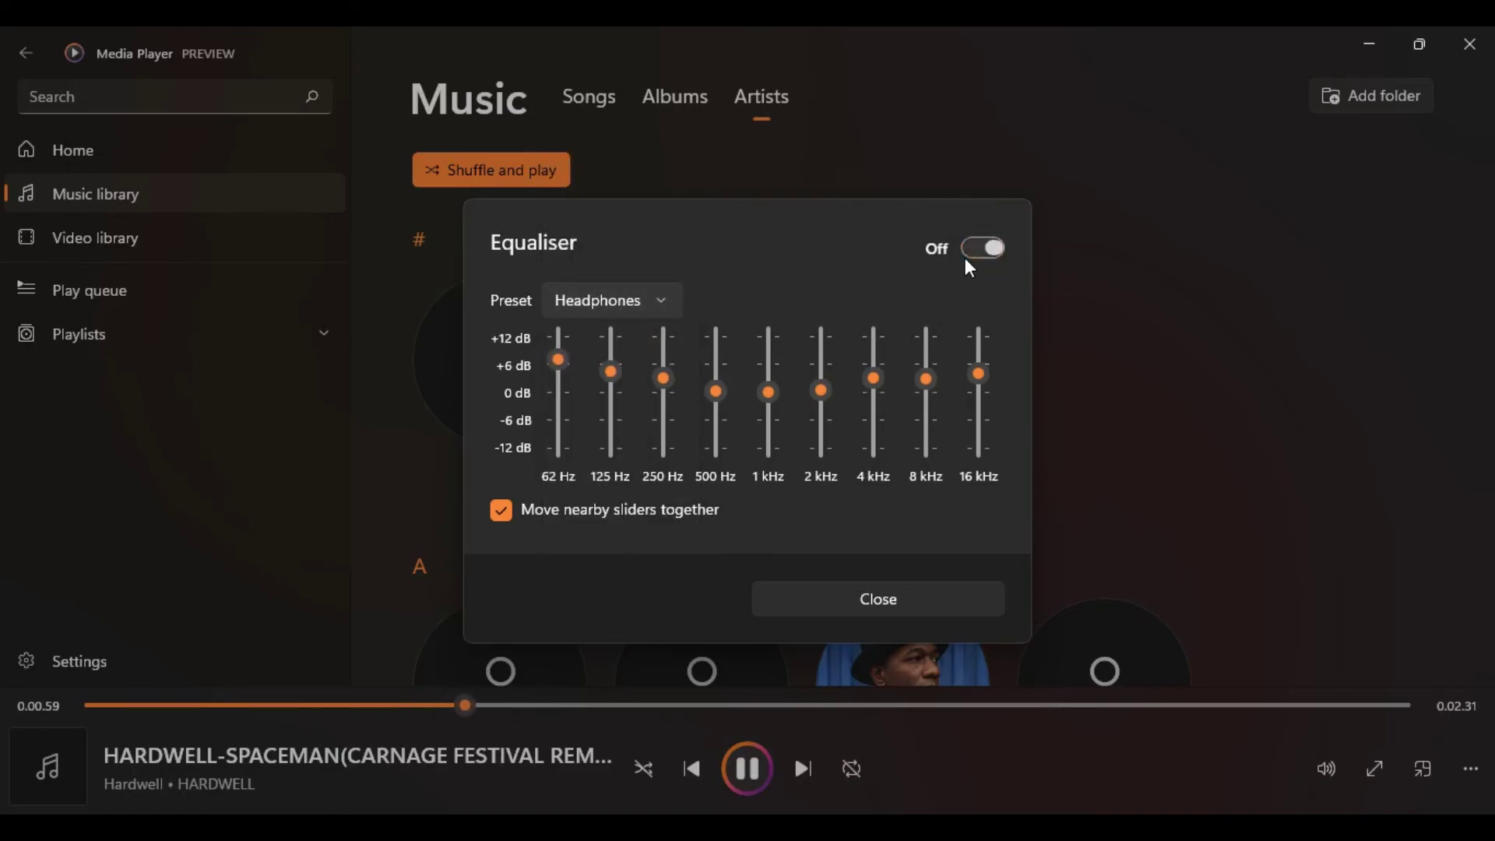
left_click(895, 609)
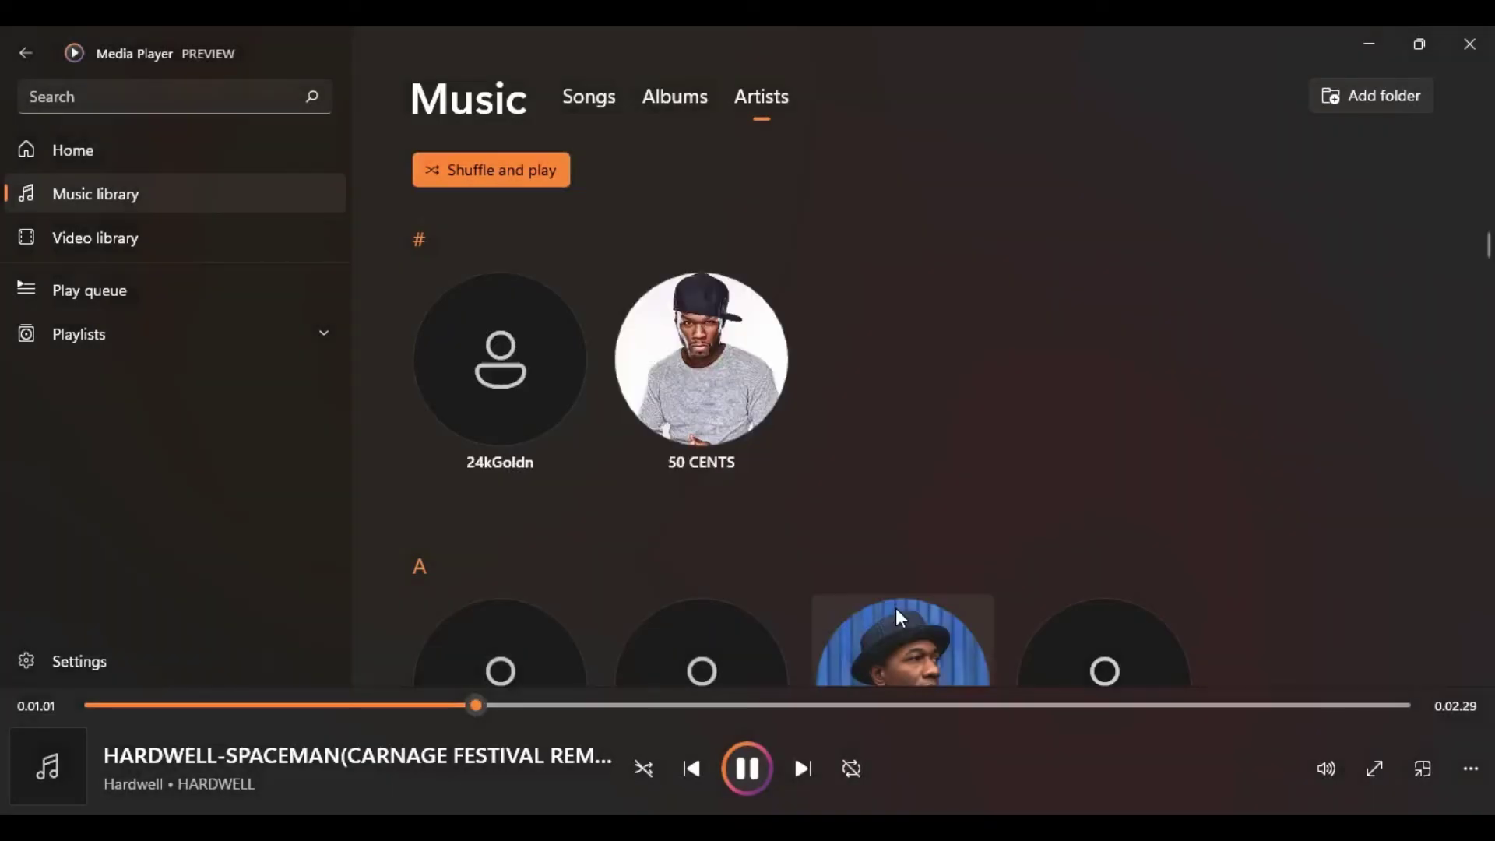